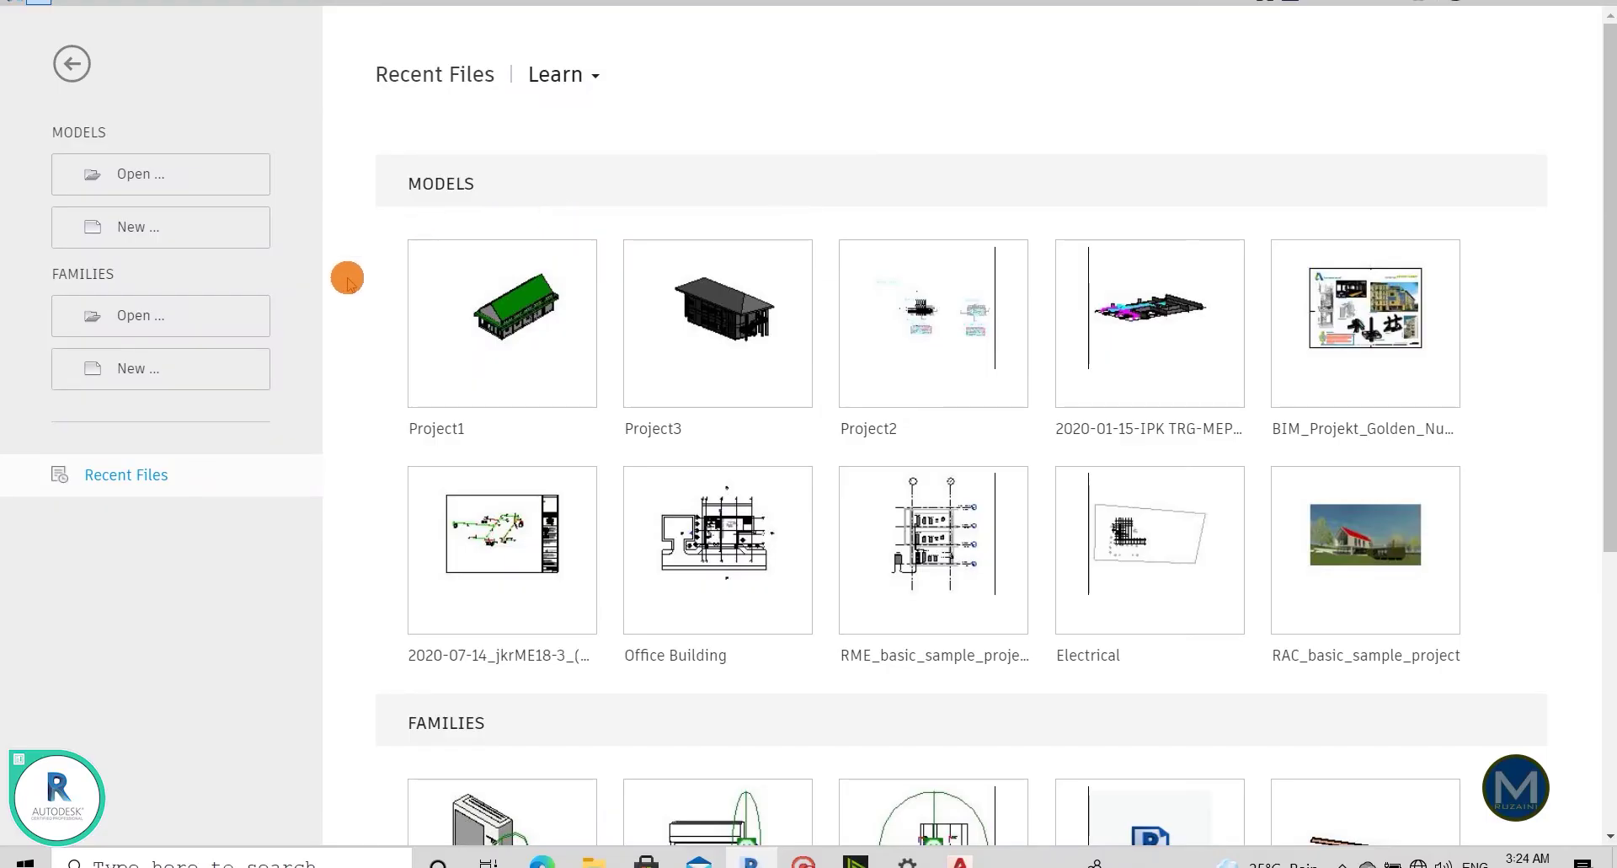
# Create a new project from the Architectural Template, opening on the Level 1 floor plan.
pyautogui.click(122, 229)
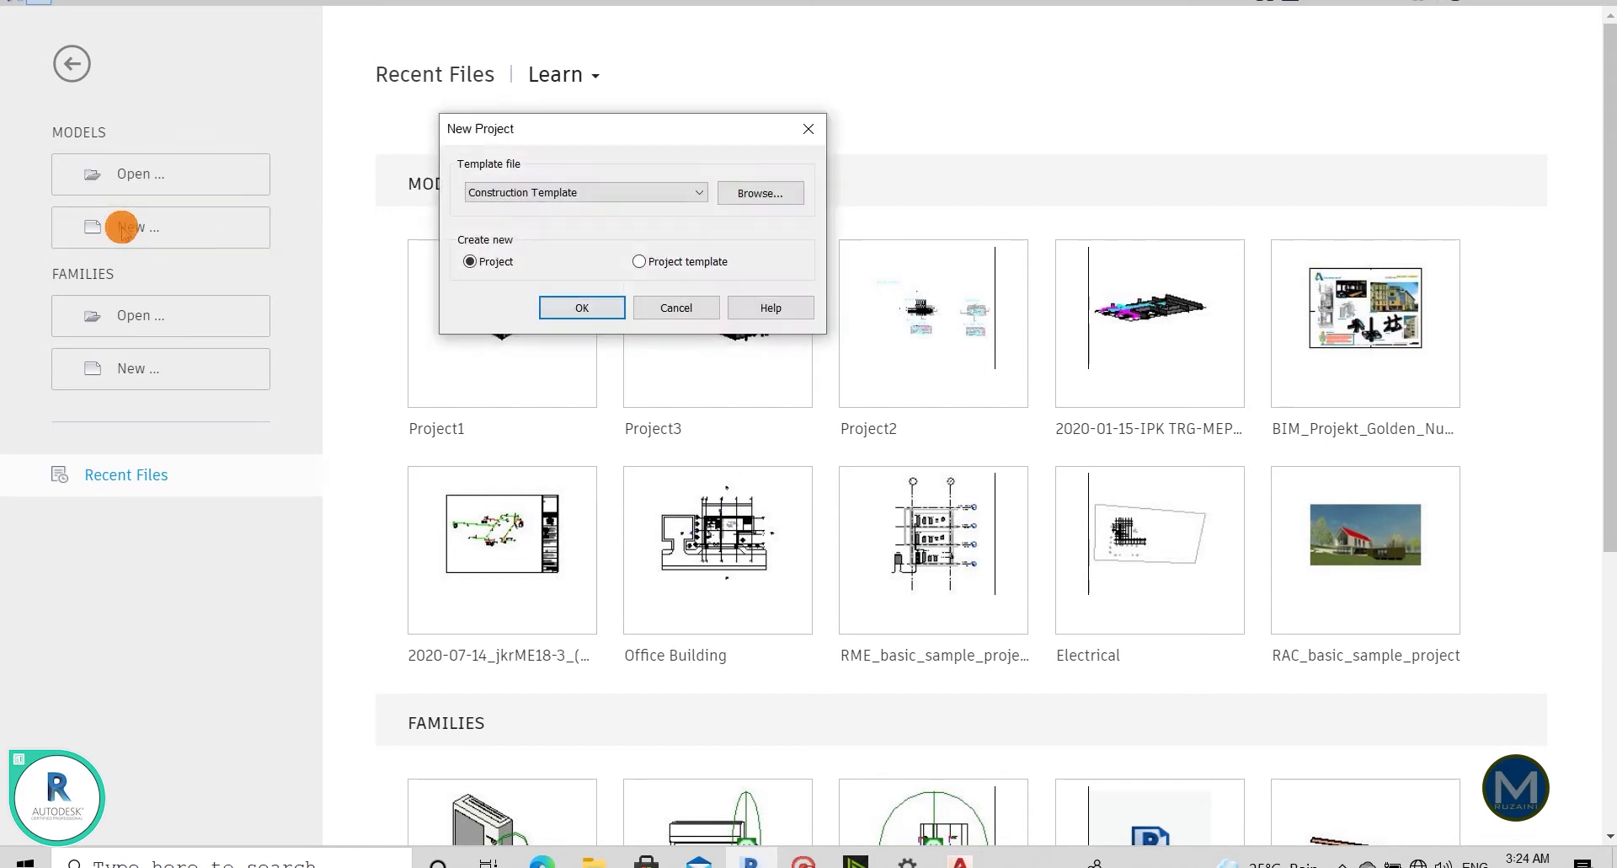
pyautogui.click(497, 192)
pyautogui.click(516, 238)
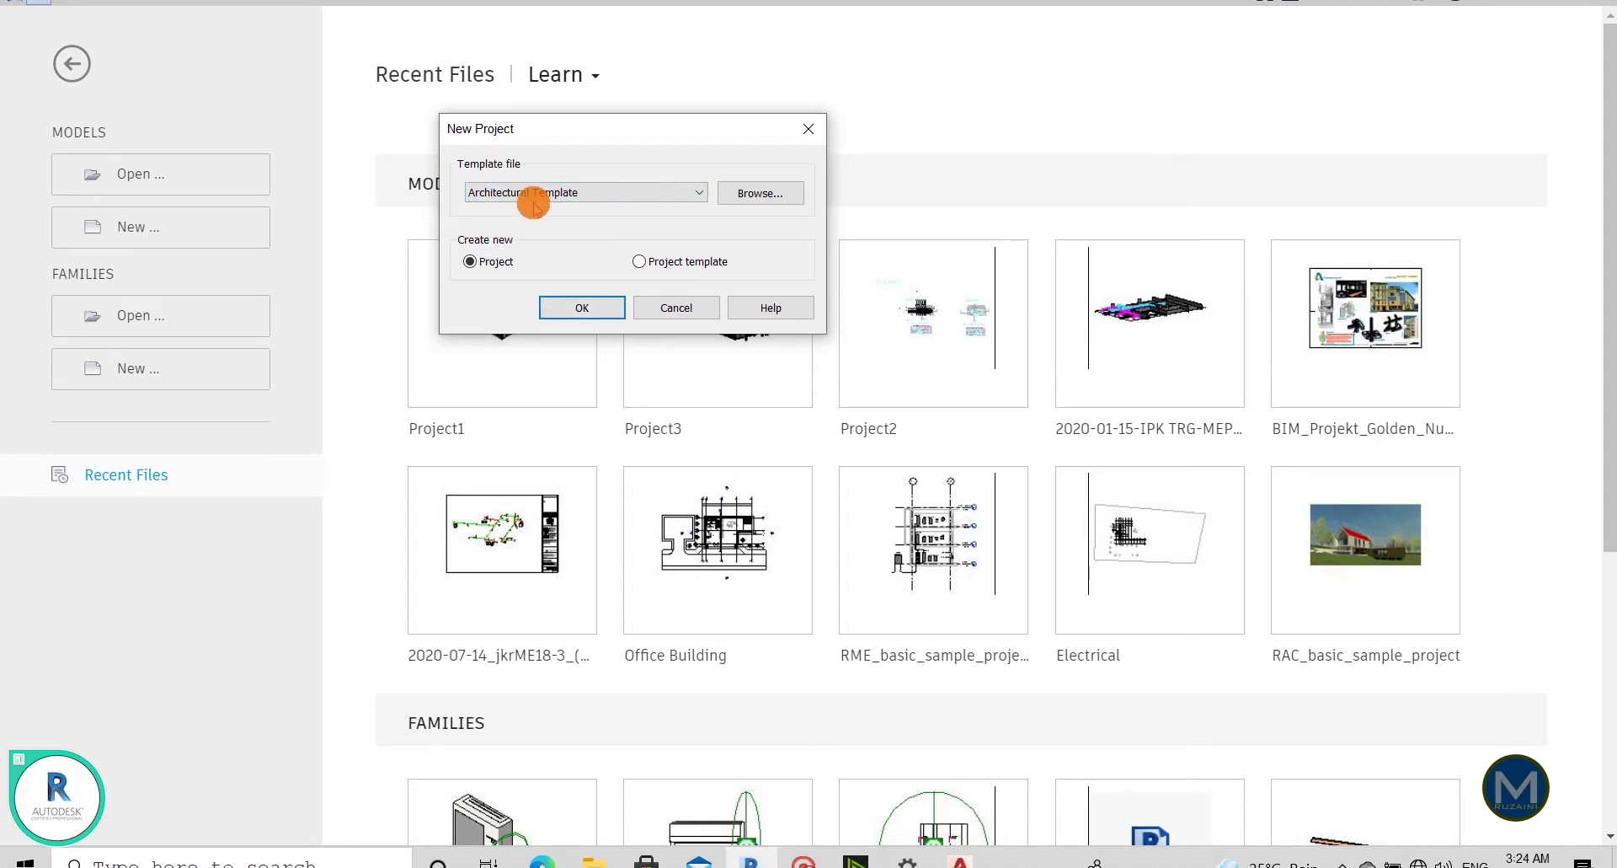
pyautogui.click(575, 305)
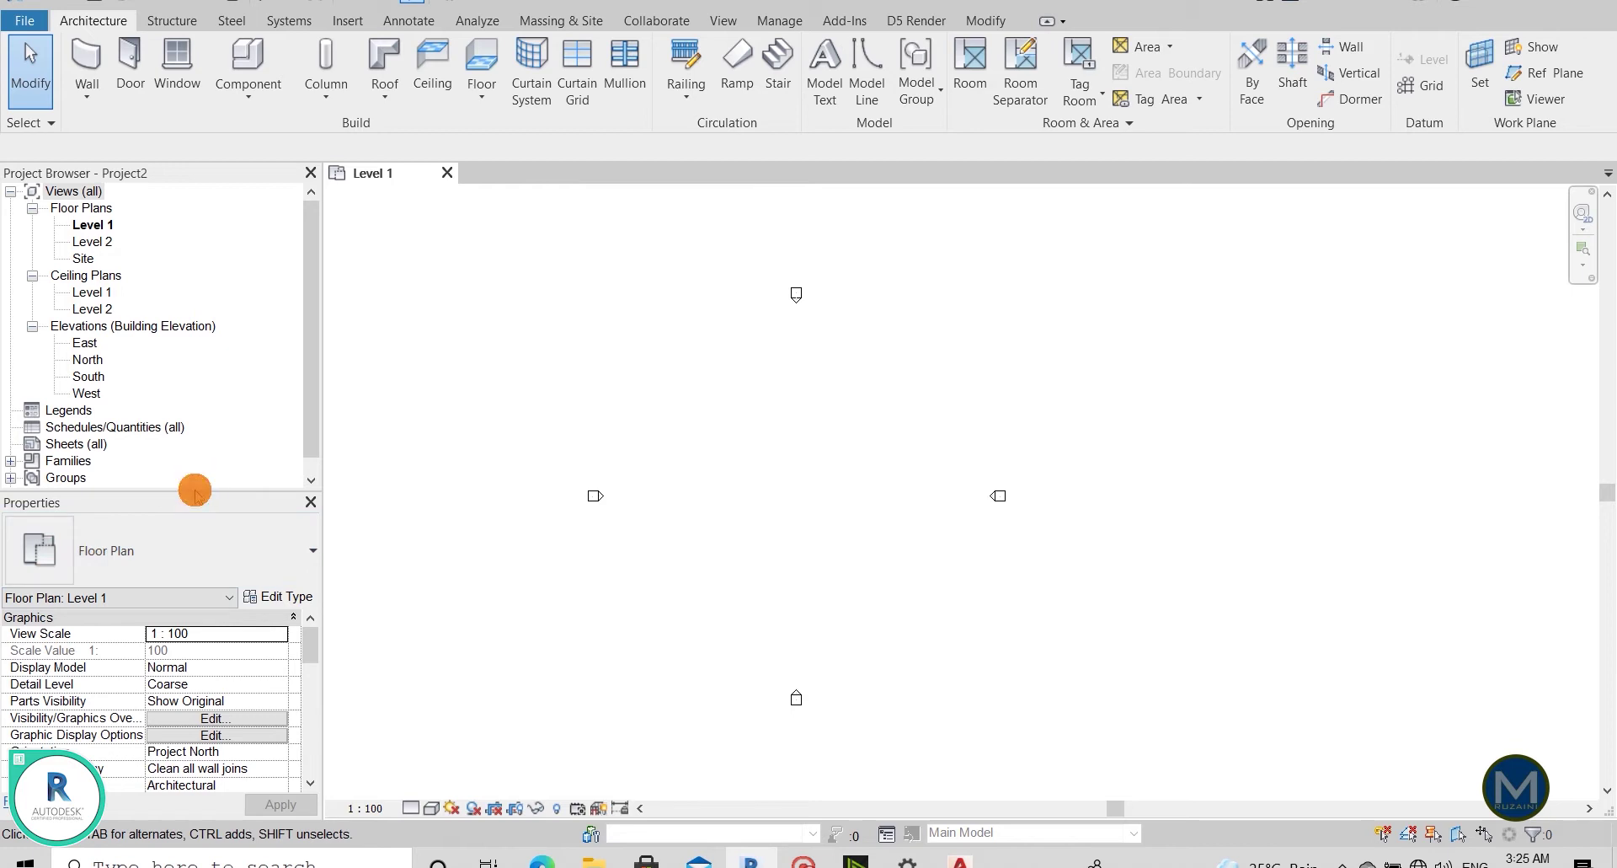
# Enlarge the Properties palette and open Visibility/Graphics Overrides for the Level 1 plan.
pyautogui.moveTo(195, 490); pyautogui.dragTo(215, 310)
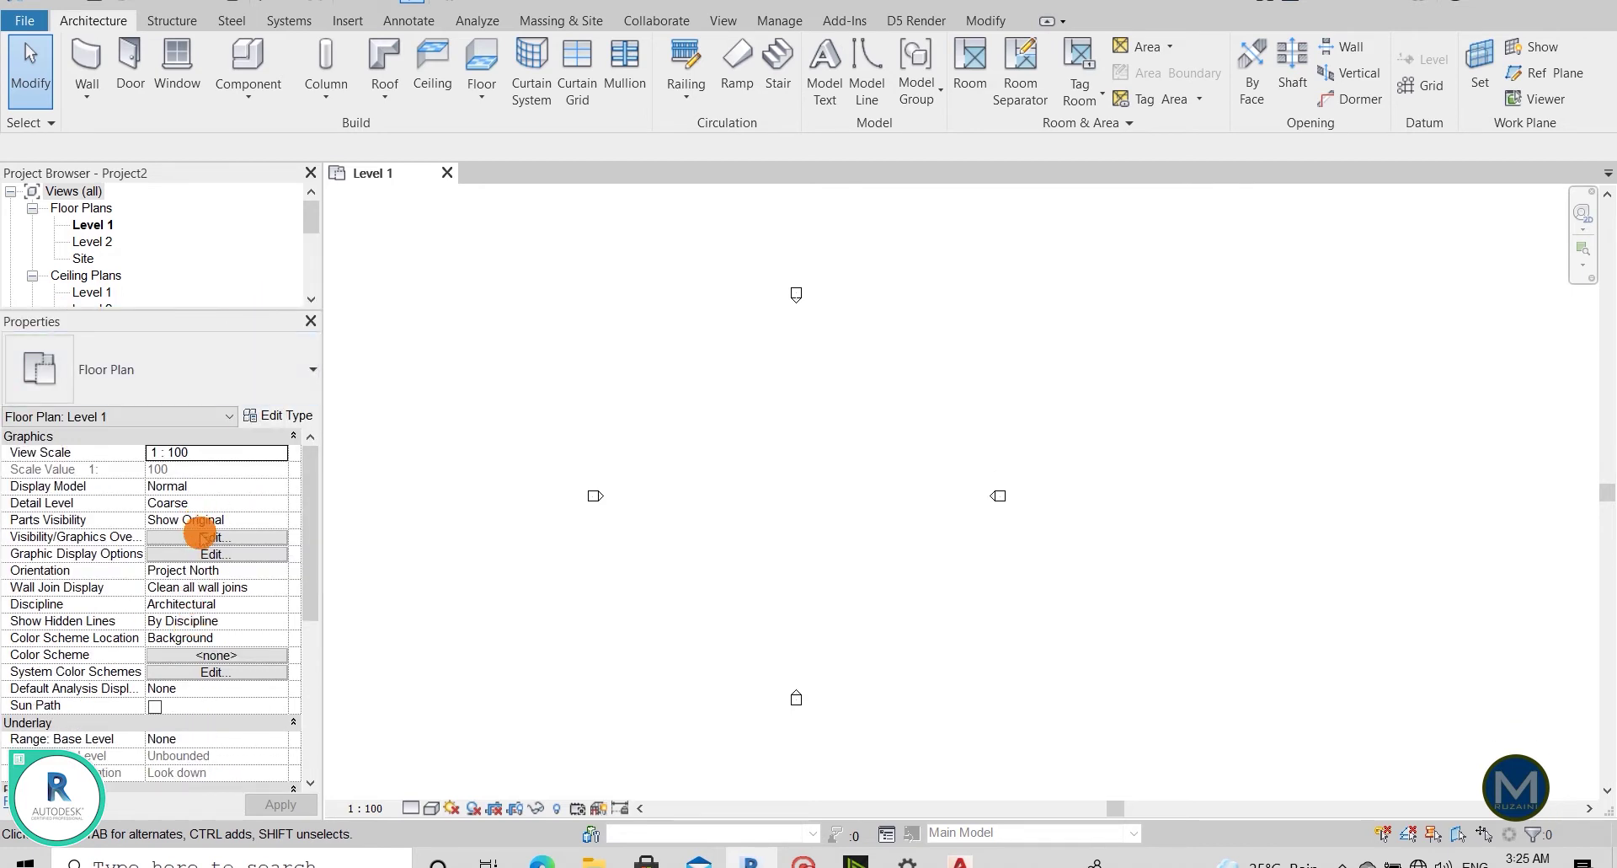
pyautogui.click(215, 537)
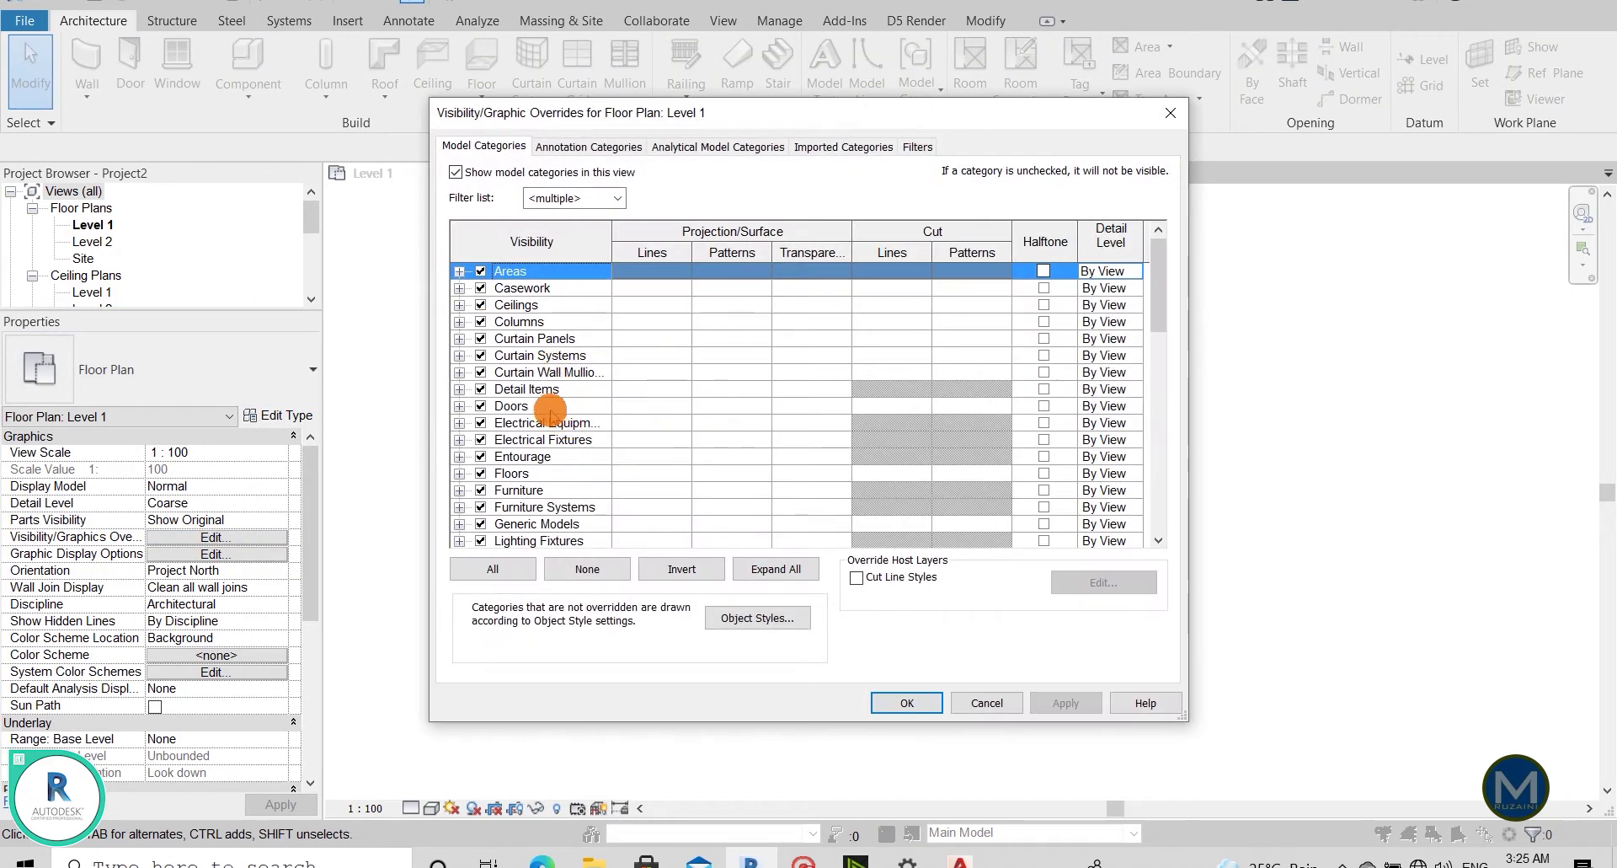
pyautogui.click(545, 407)
pyautogui.scroll(-6, 546, 404)
pyautogui.click(494, 422)
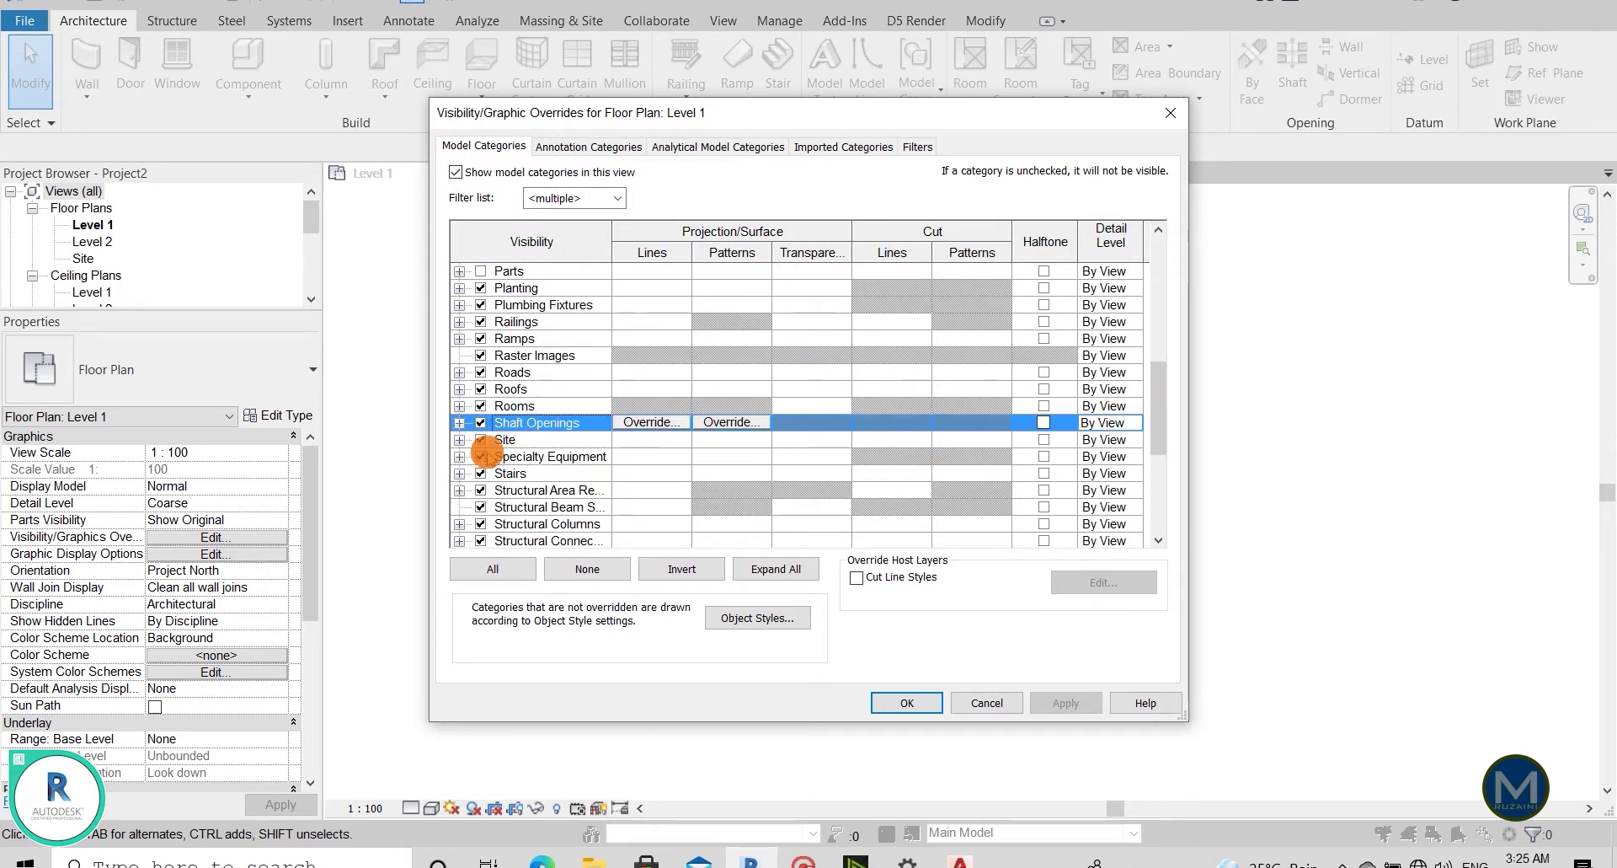
# Under Site, turn on Survey Point, Internal Origin and Project Base Point.
pyautogui.click(459, 439)
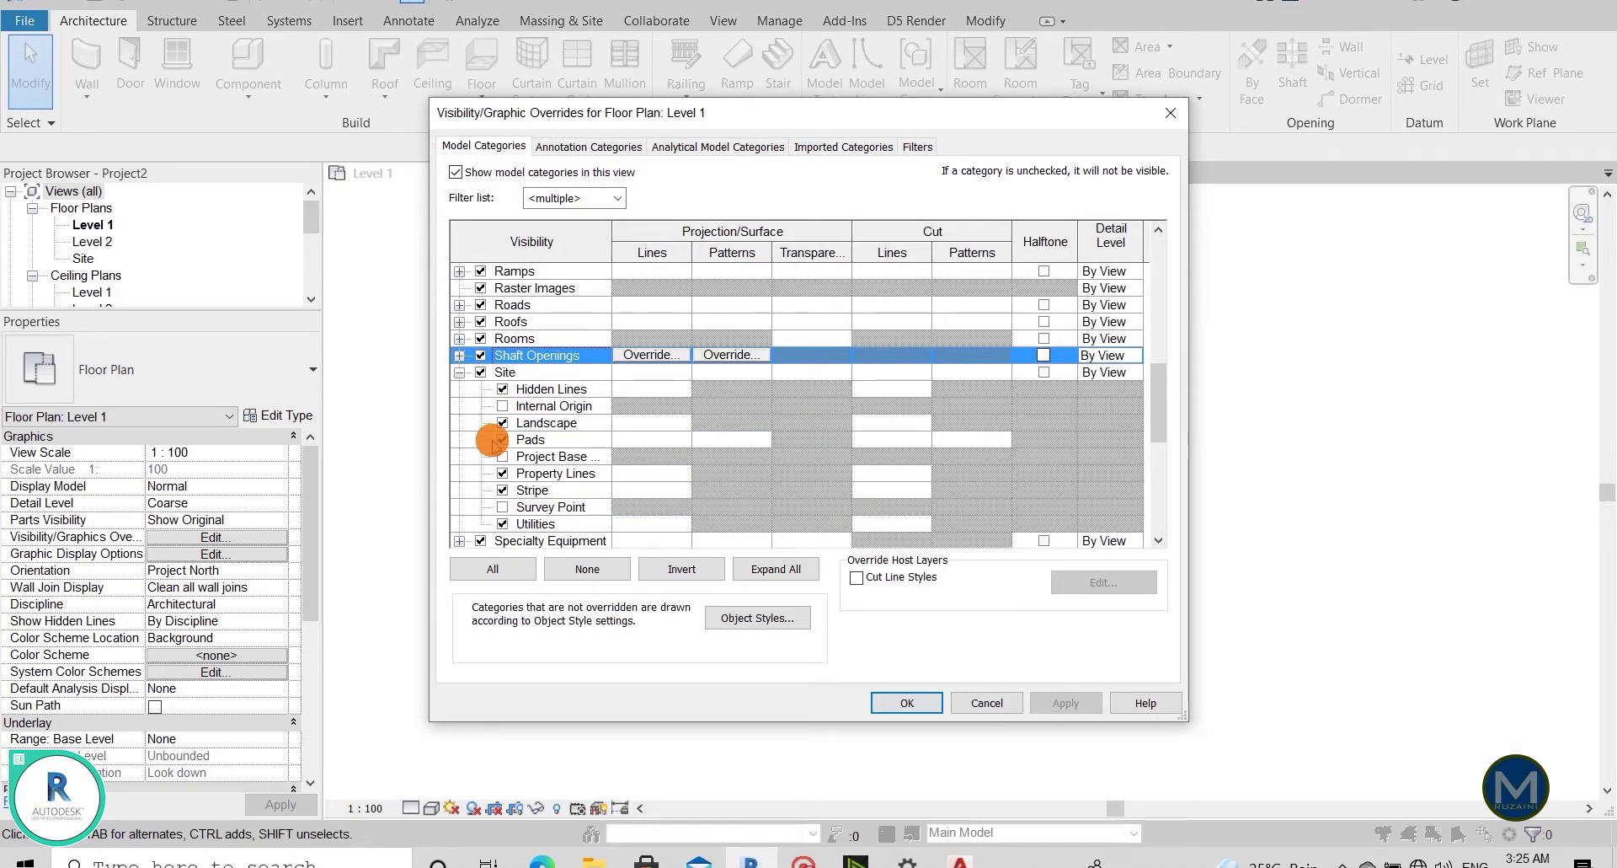
pyautogui.click(502, 506)
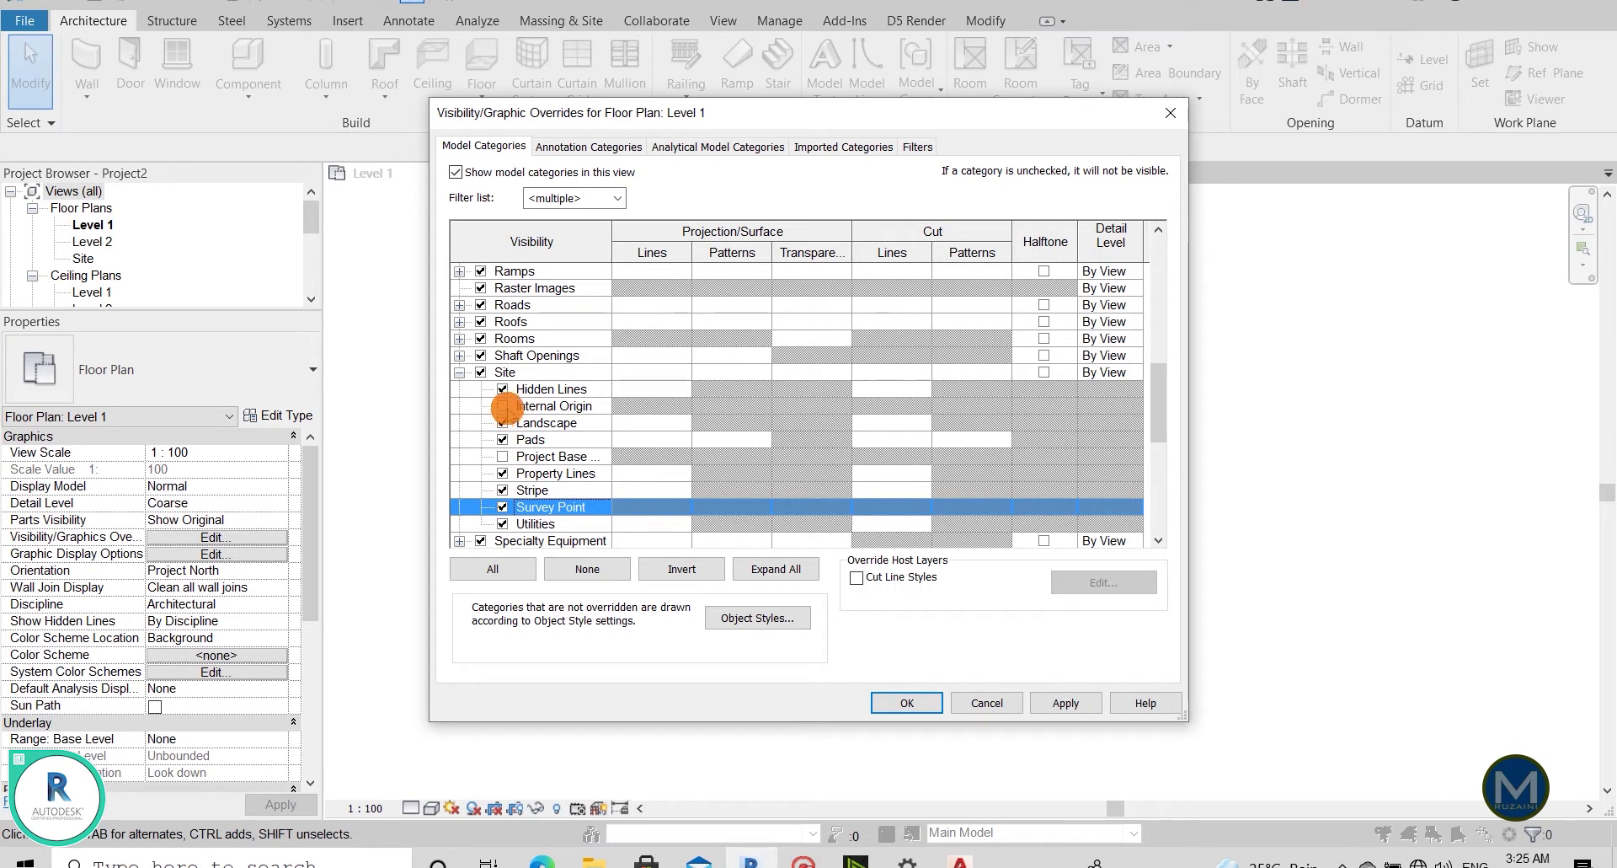
pyautogui.click(503, 405)
pyautogui.click(506, 456)
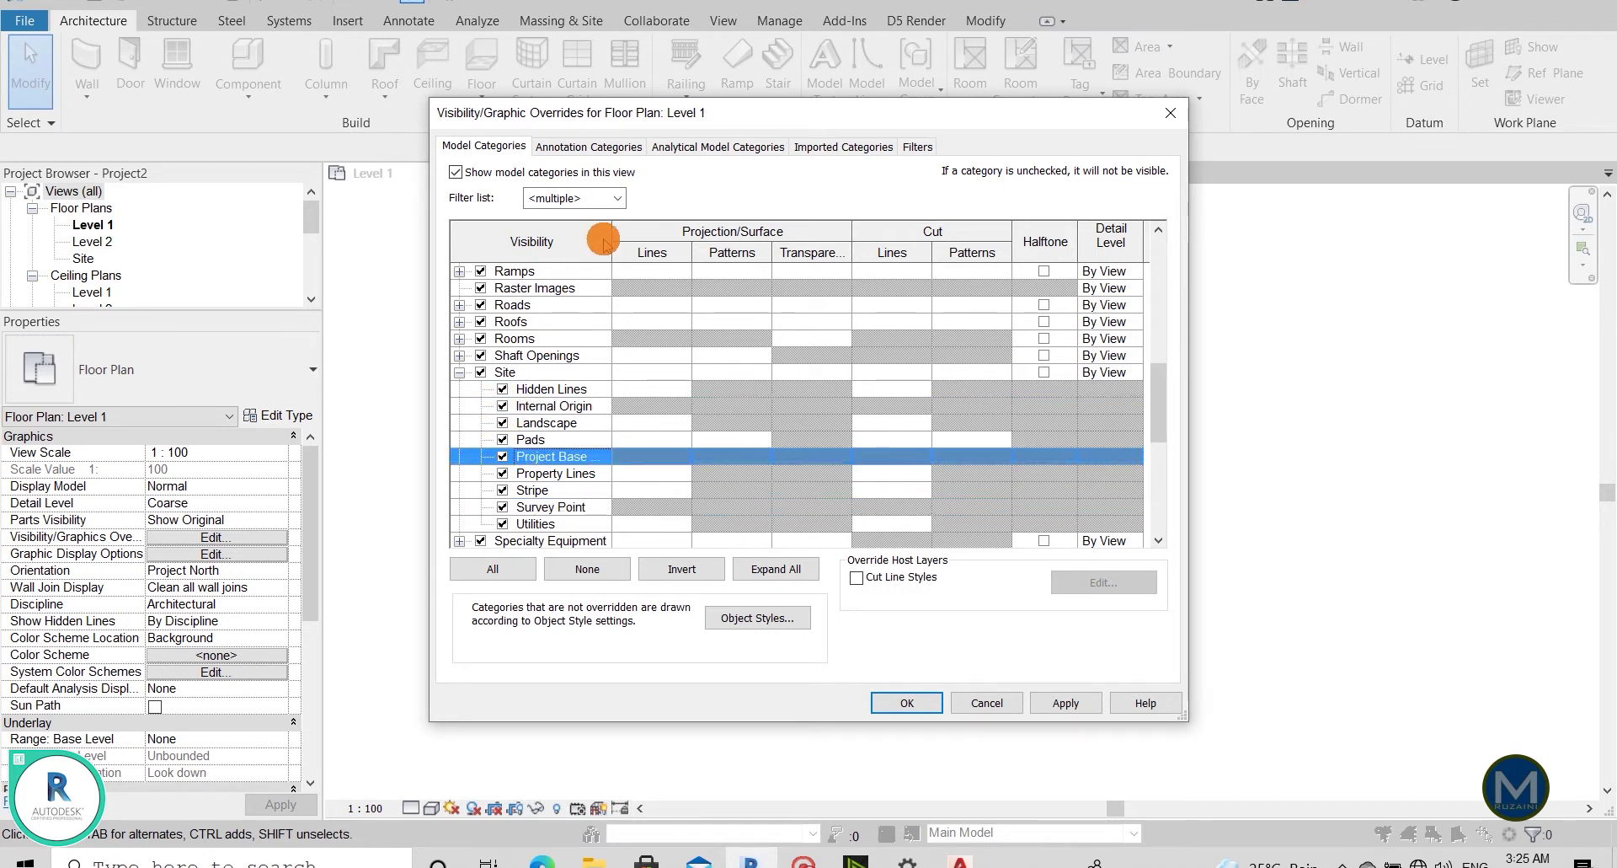
pyautogui.moveTo(738, 268); pyautogui.dragTo(758, 261)
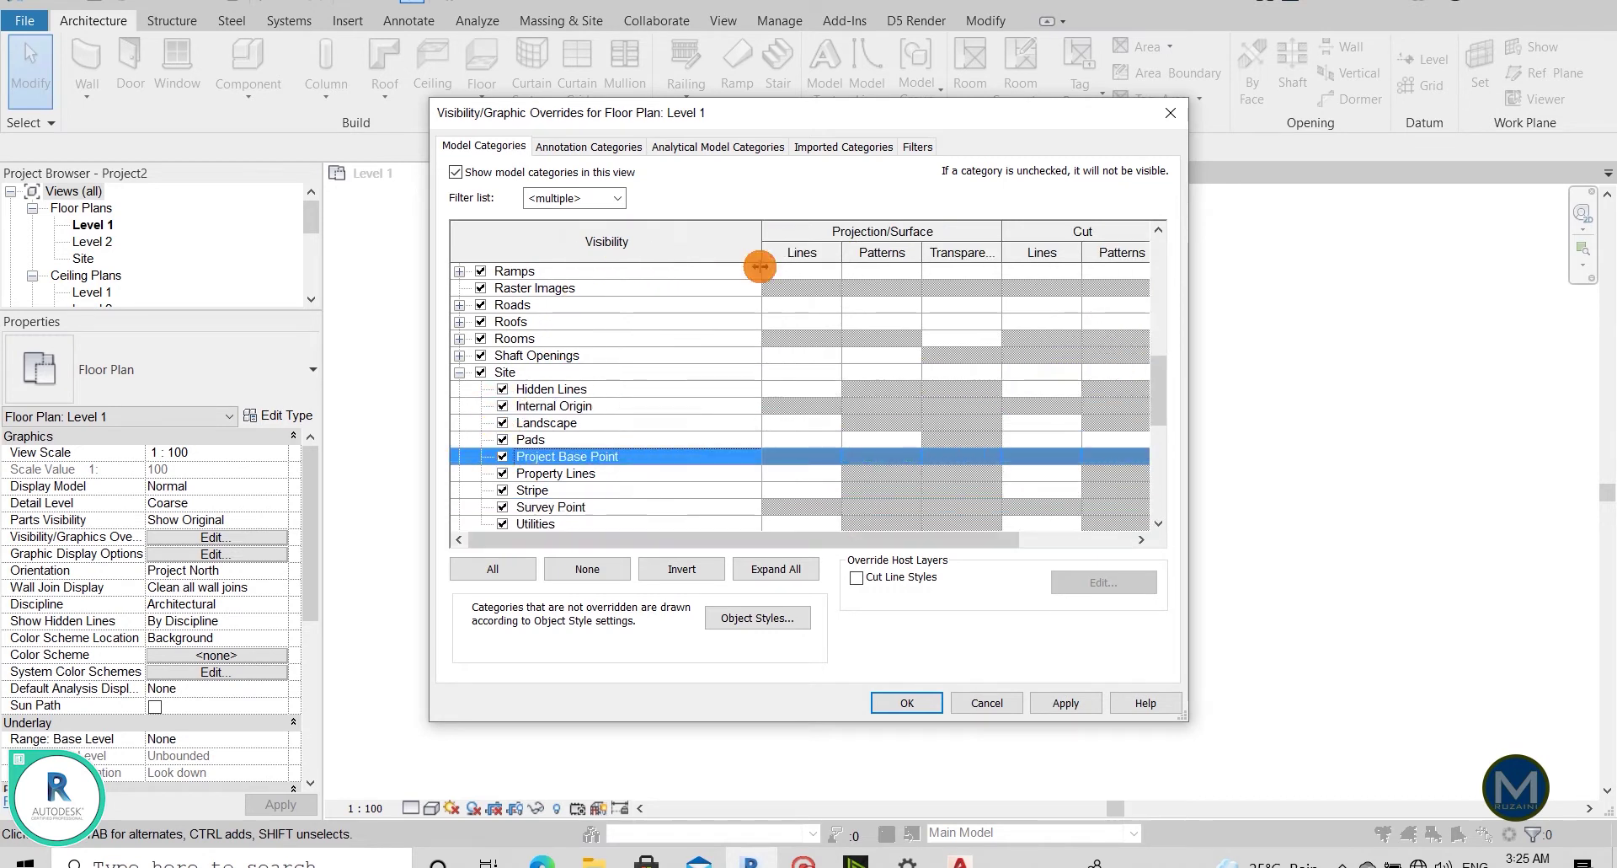
pyautogui.click(597, 392)
pyautogui.click(602, 409)
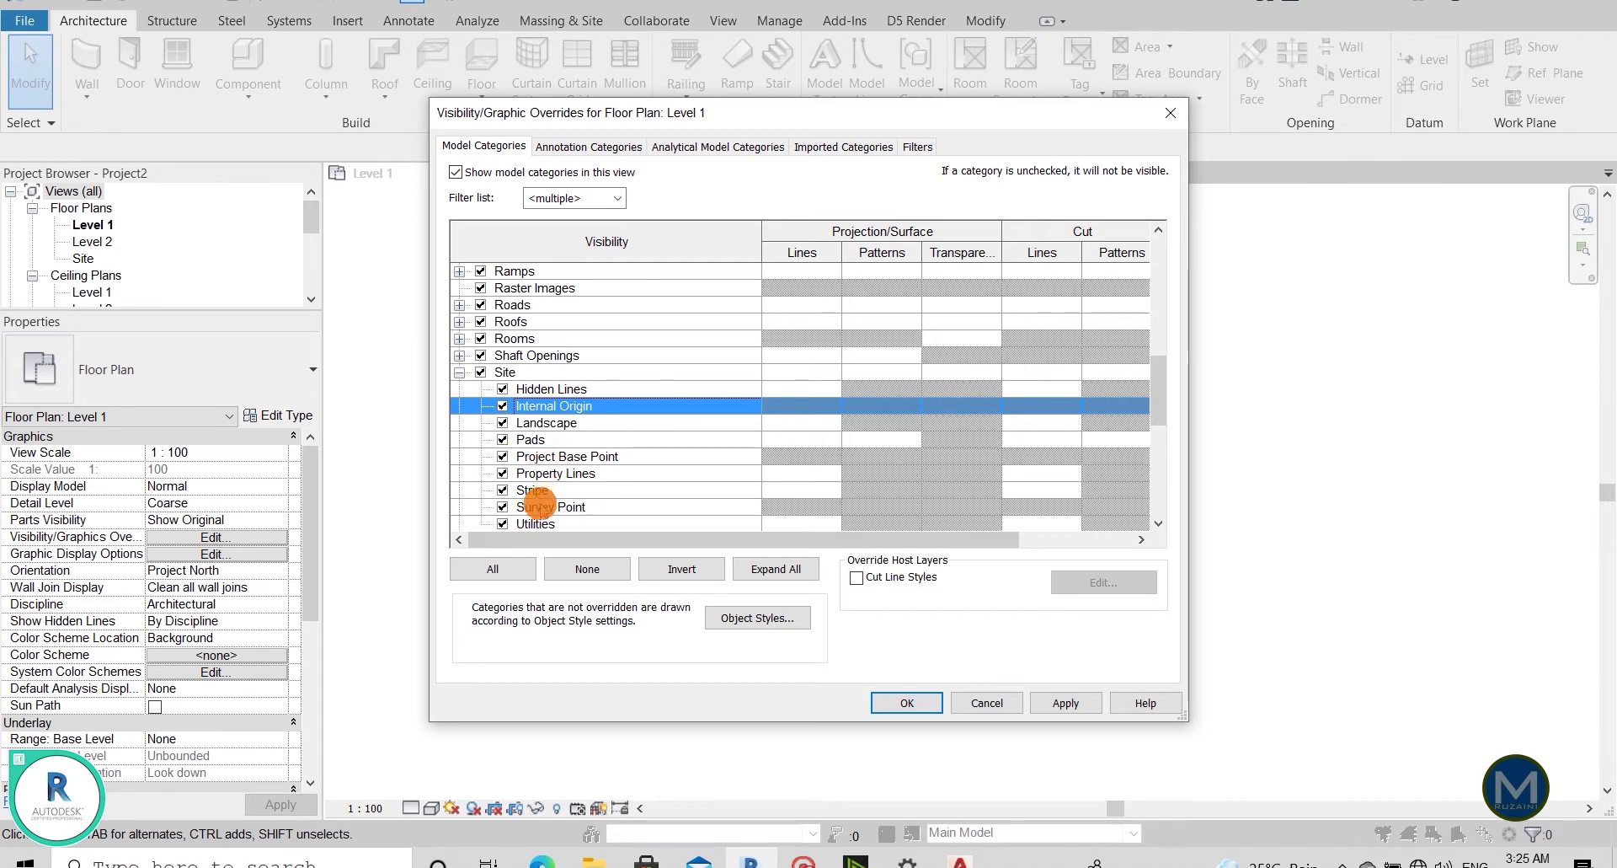
# Apply the visibility changes and confirm the Project Base Point's angle to true north is 0.00°.
pyautogui.click(900, 702)
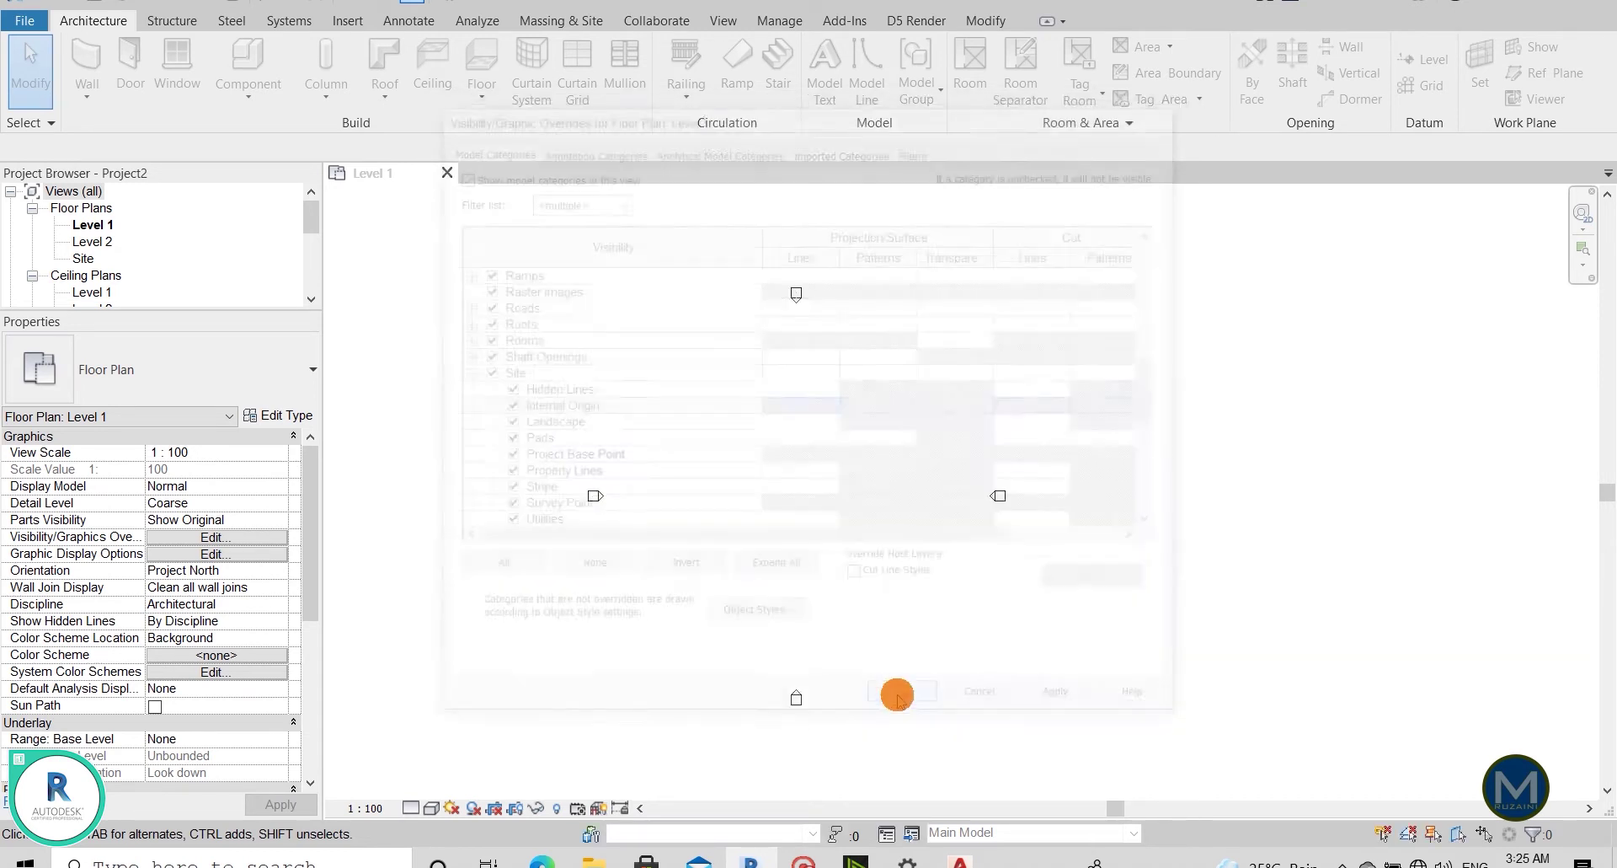
pyautogui.scroll(3, 783, 494)
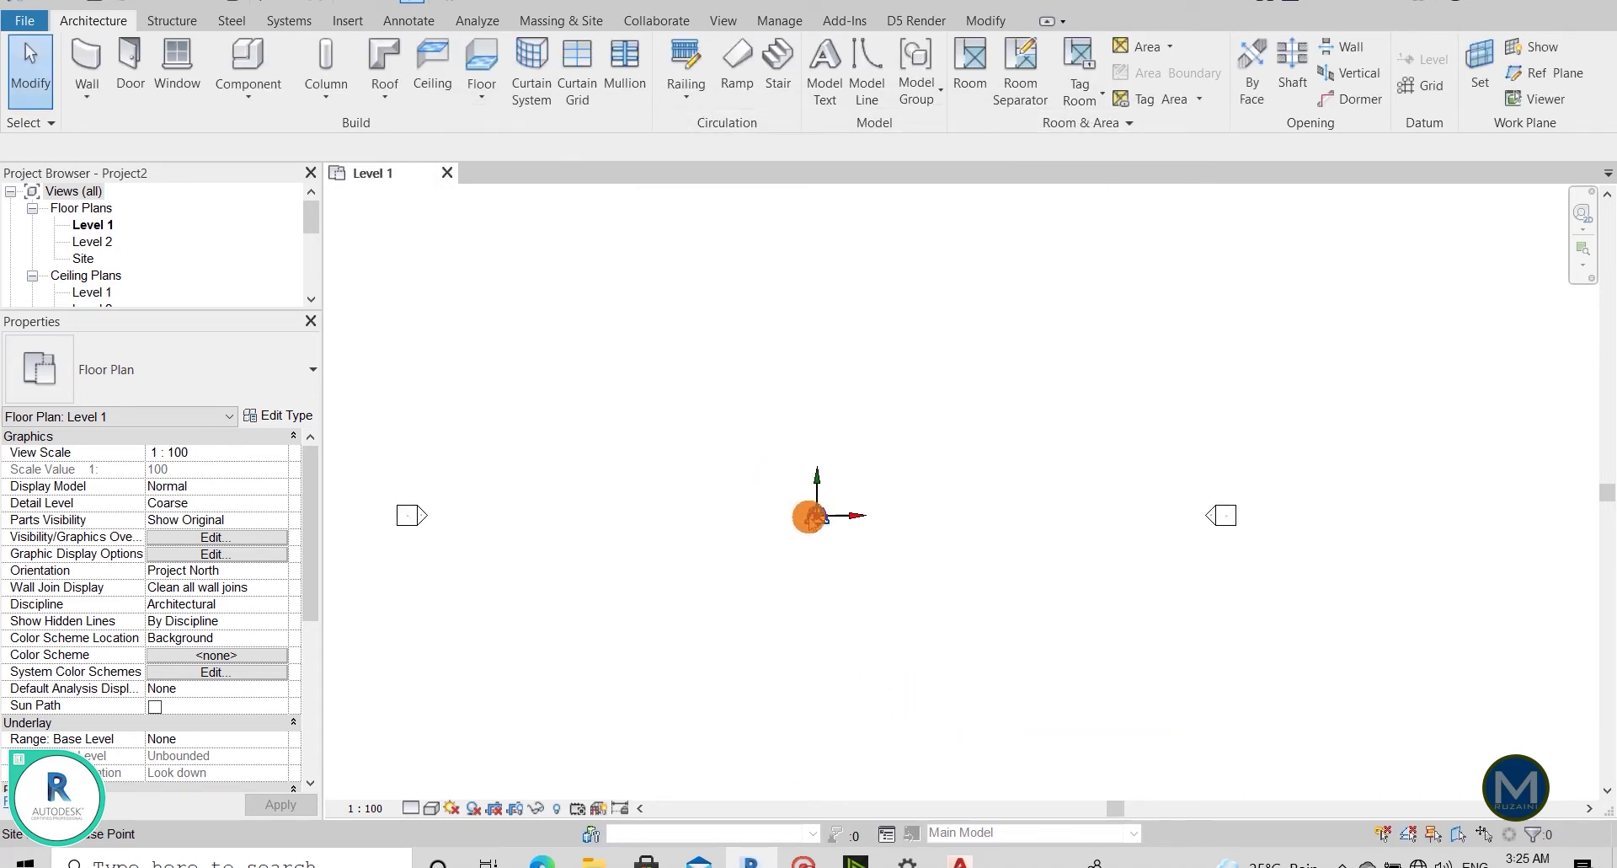
pyautogui.click(814, 514)
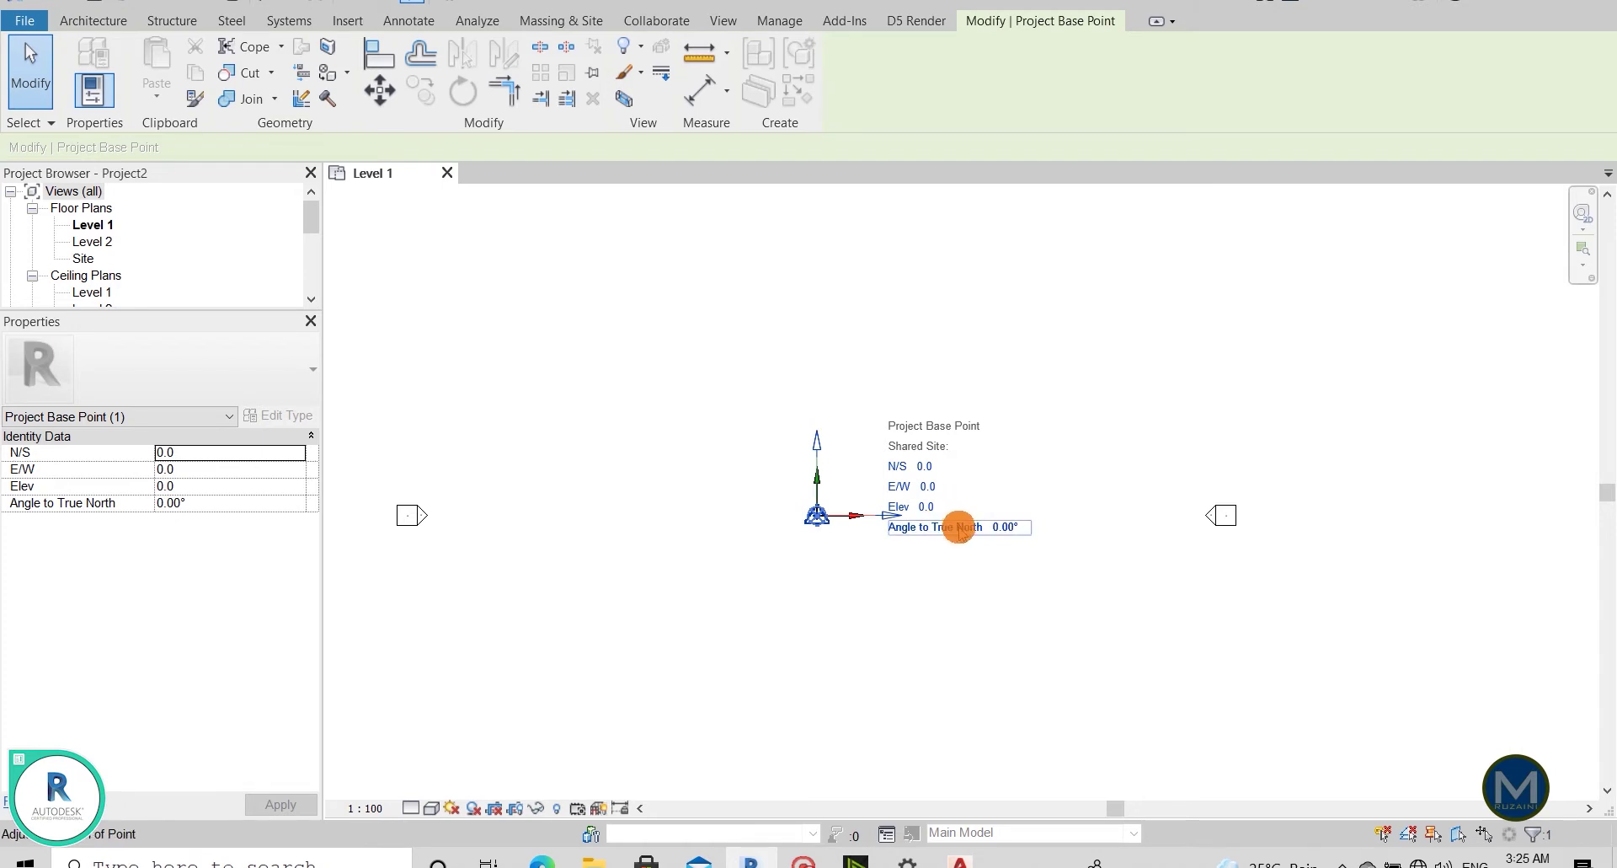
pyautogui.click(1000, 528)
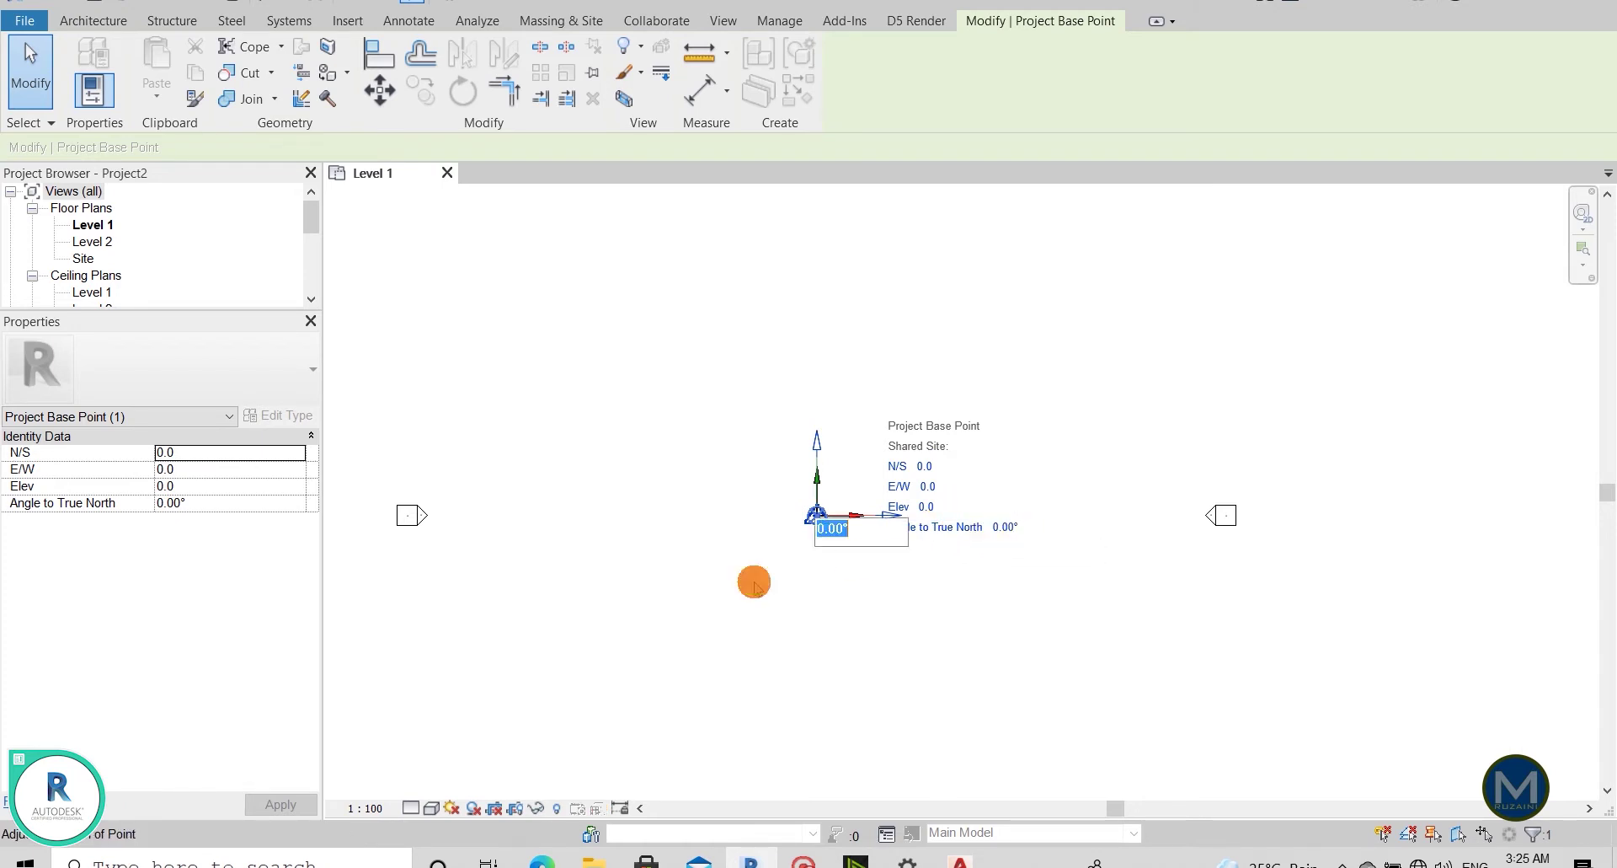
pyautogui.click(746, 589)
# Check the base point sits at N/S 0, E/W 0, then bring up the Insert tools.
pyautogui.scroll(-5, 747, 506)
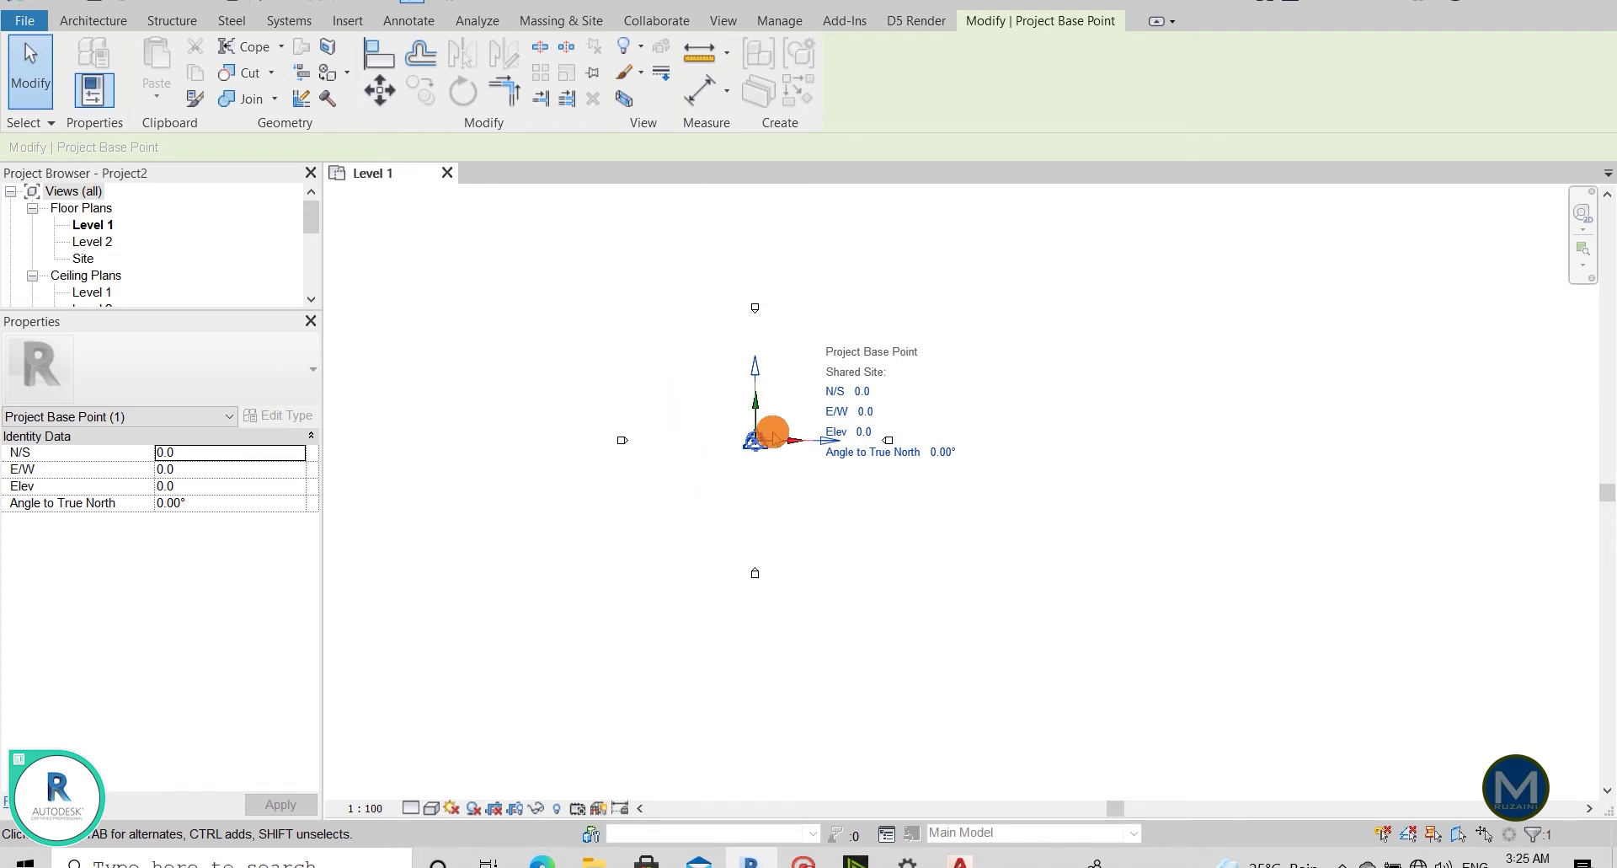
pyautogui.scroll(3, 772, 412)
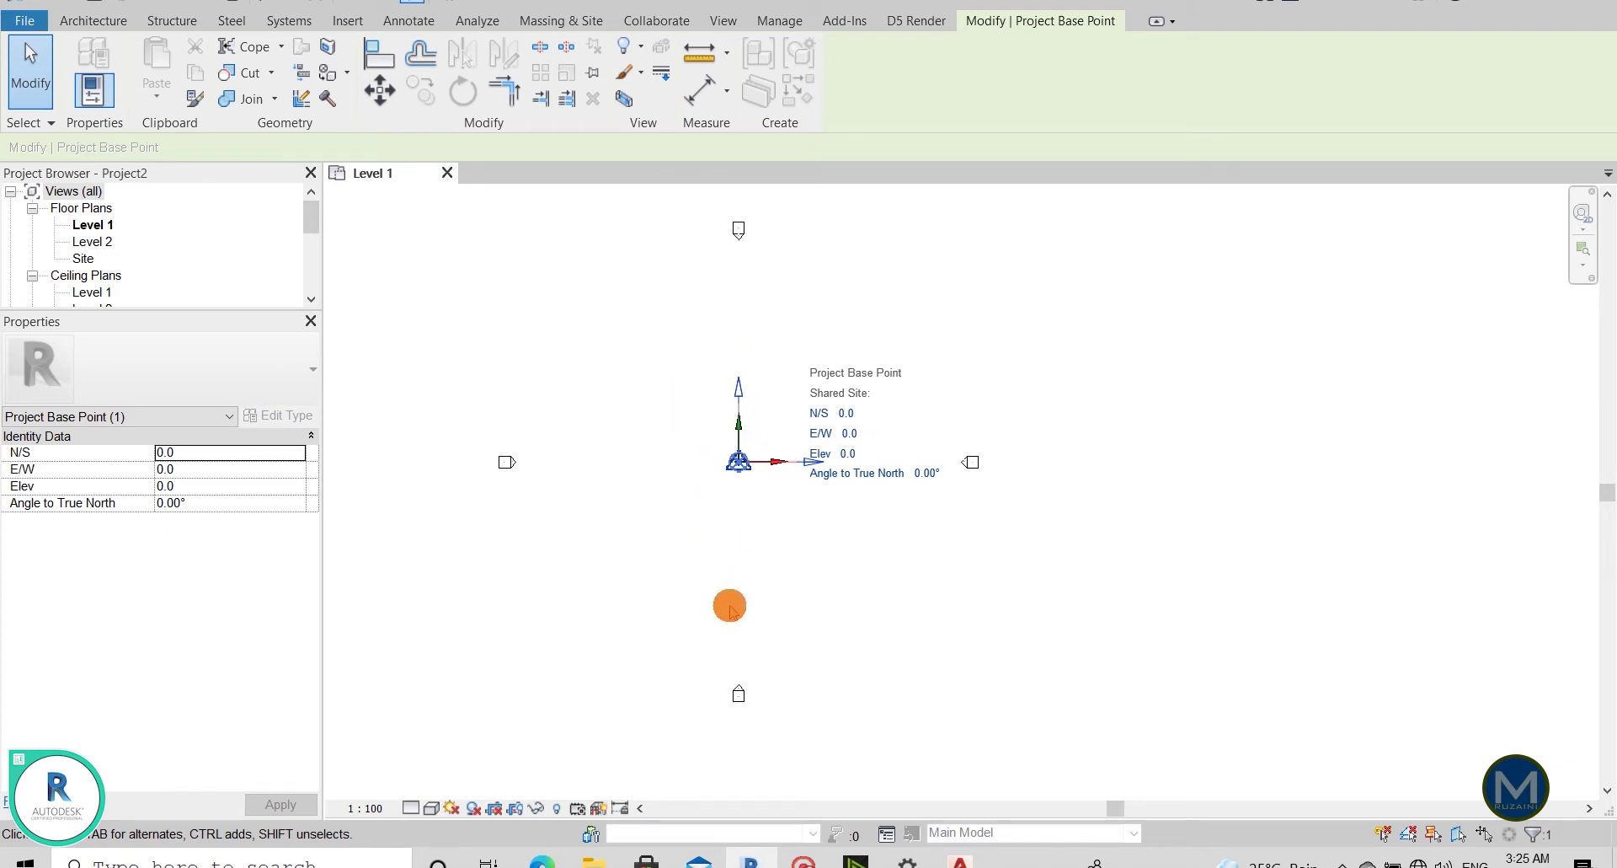
pyautogui.scroll(-2, 730, 603)
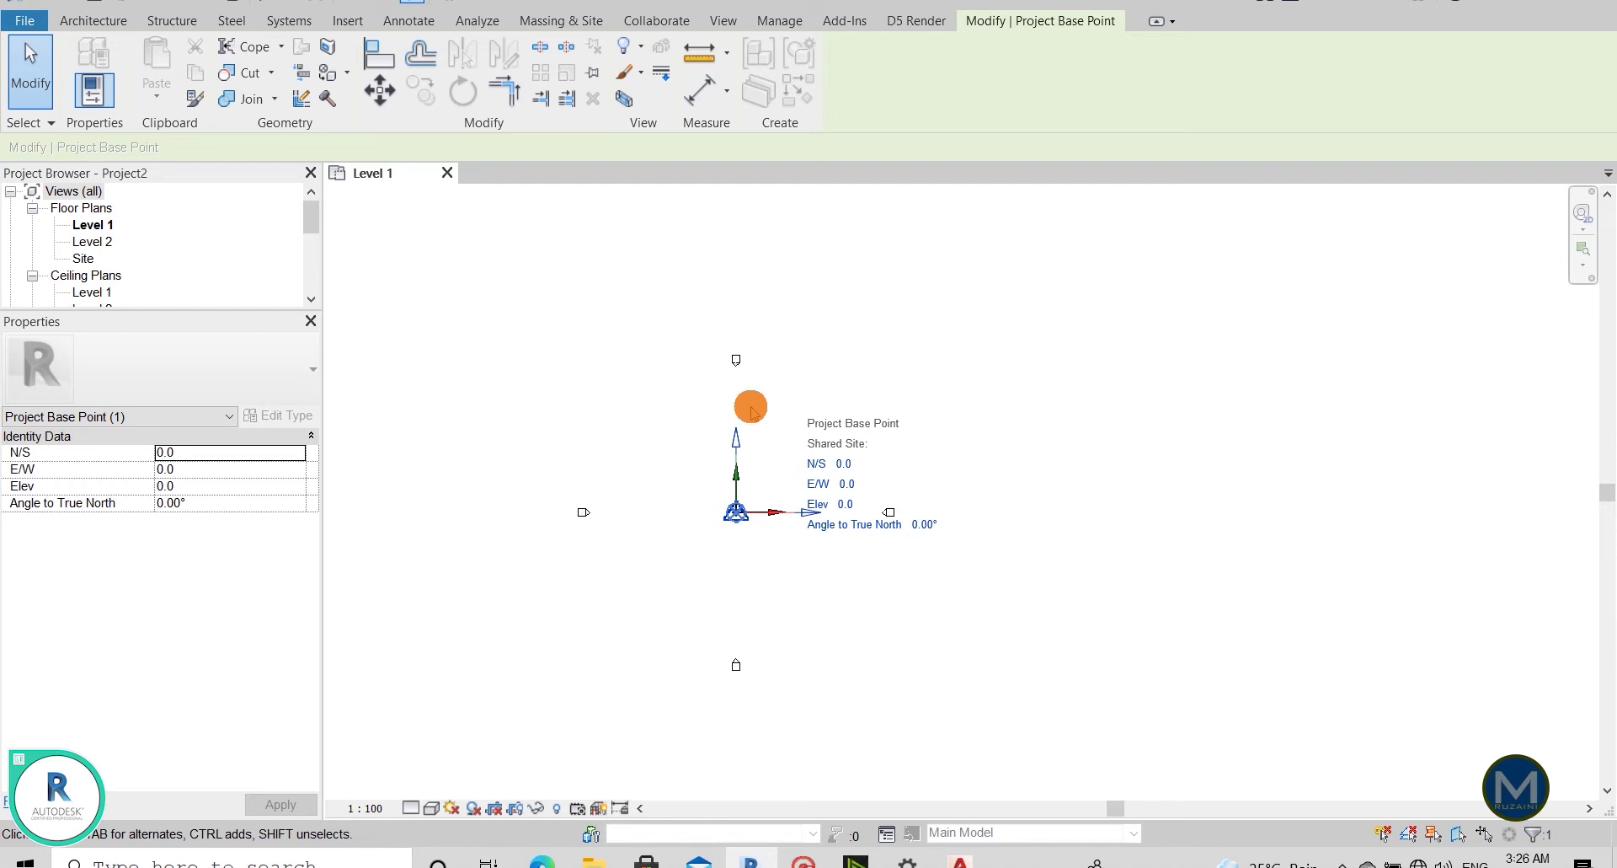
pyautogui.scroll(1, 763, 463)
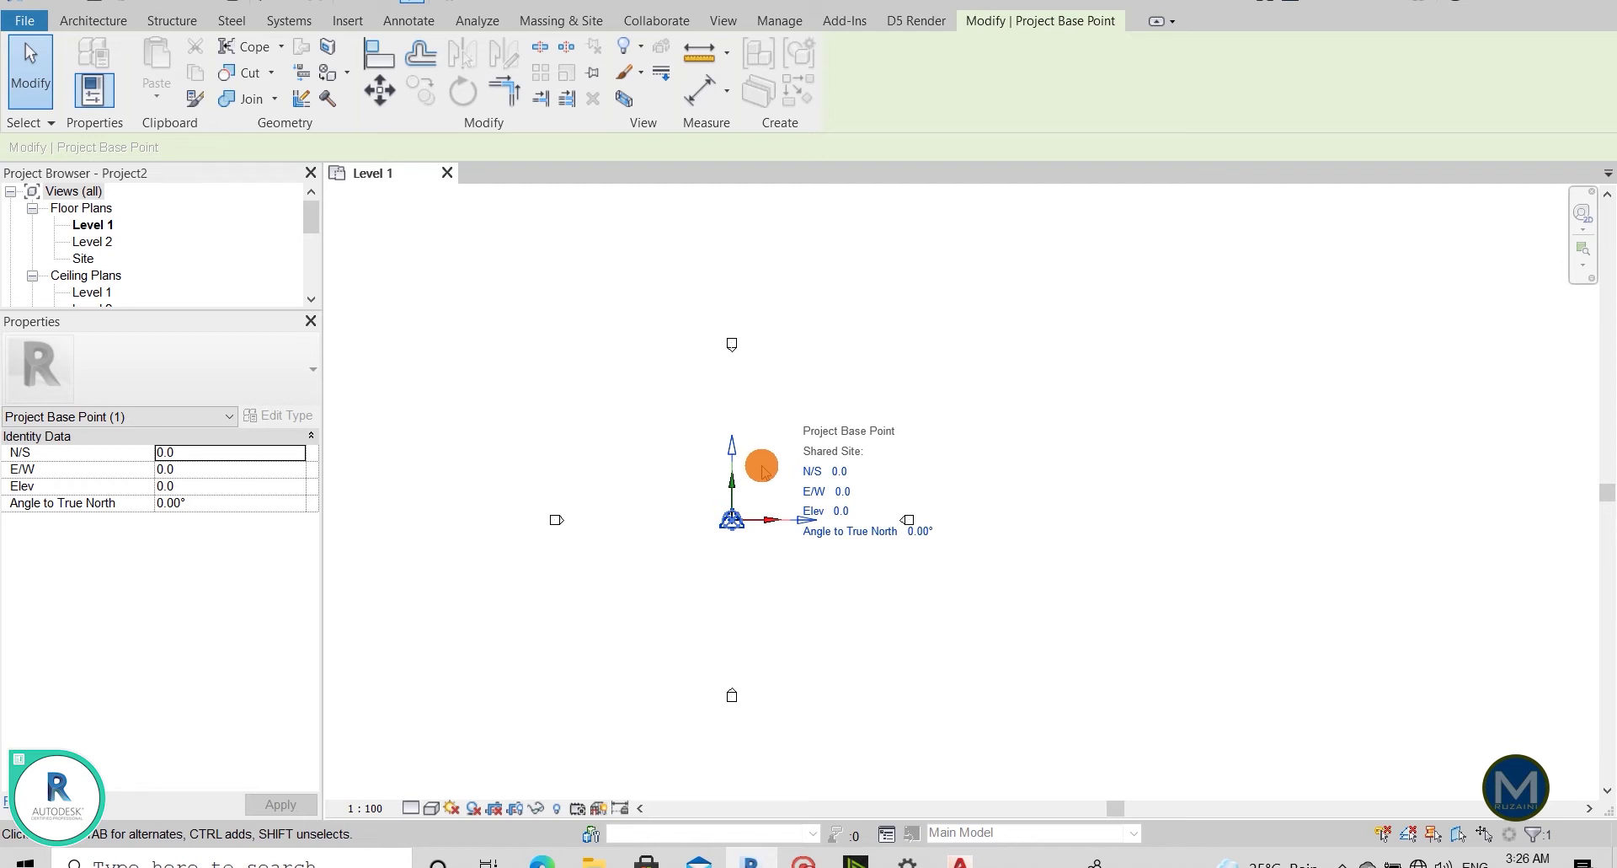
pyautogui.scroll(-2, 762, 468)
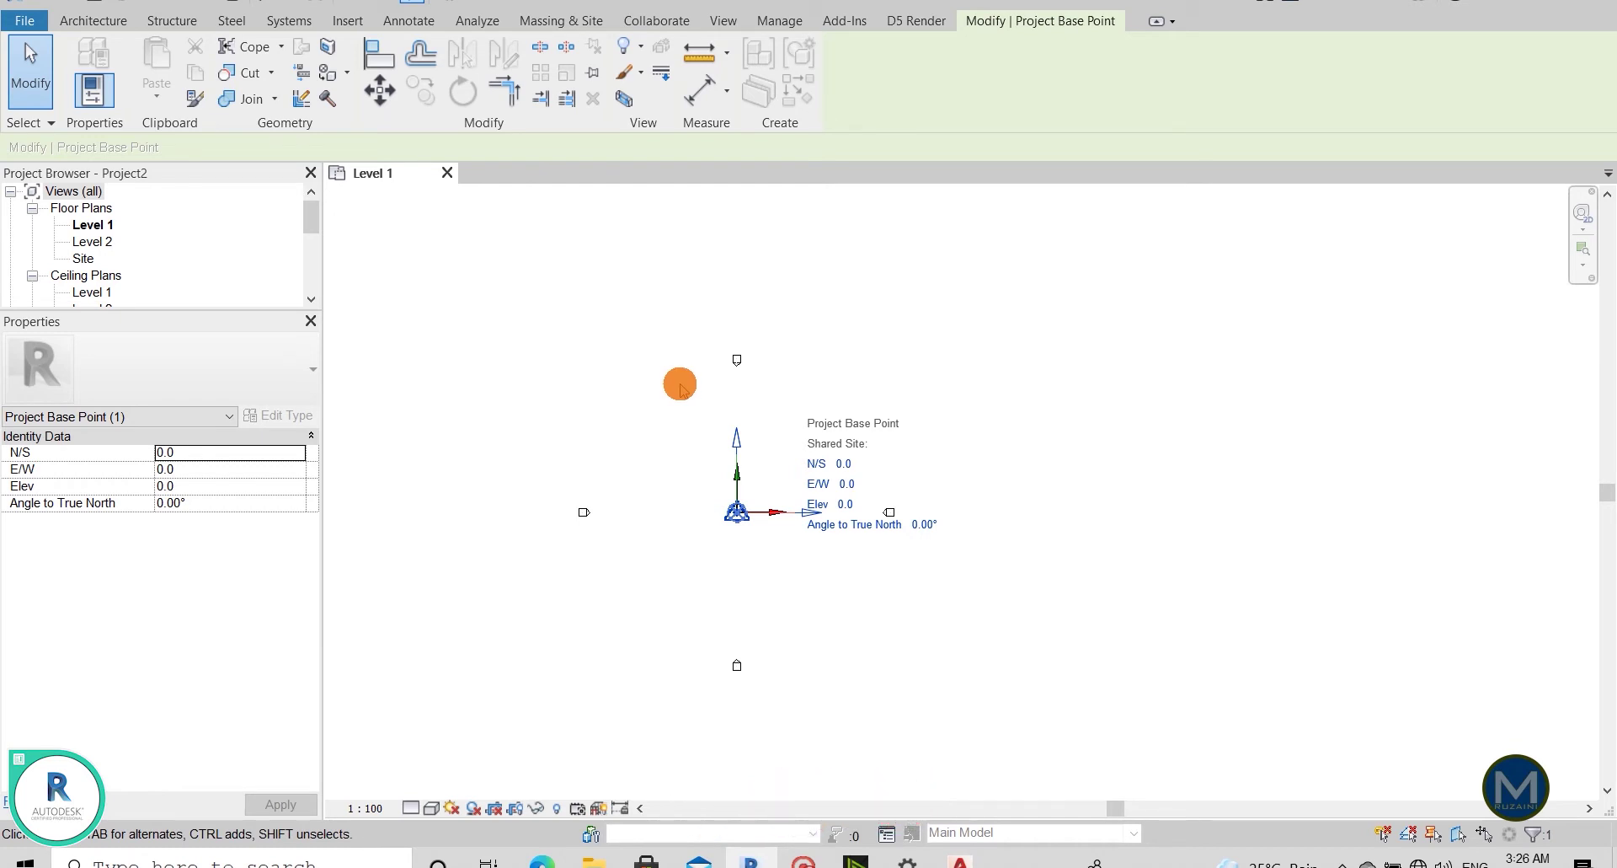
pyautogui.click(349, 20)
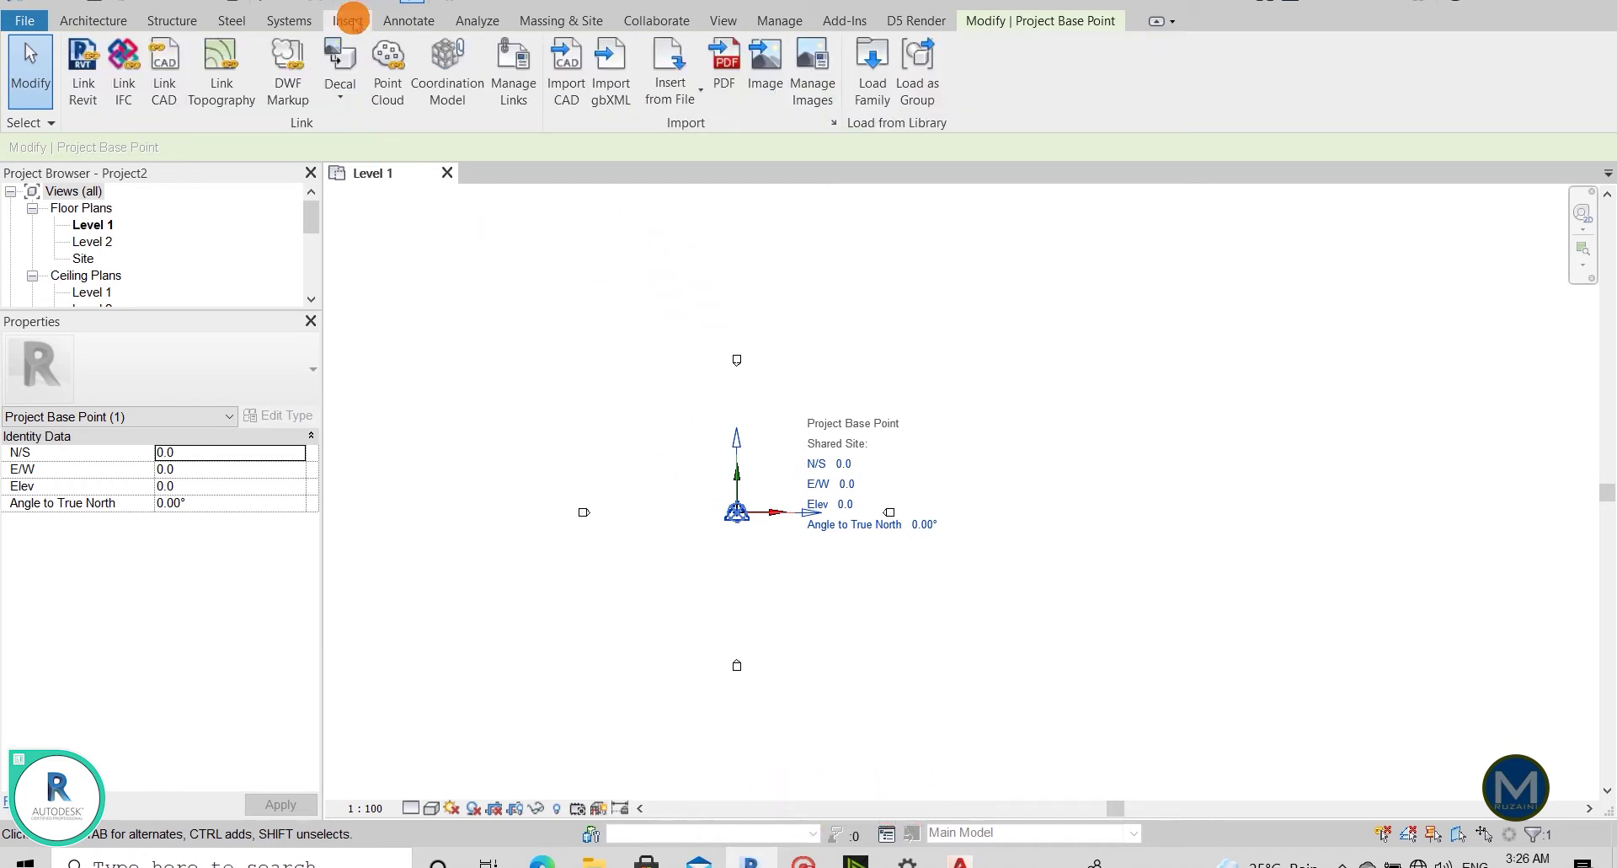
# Import UKPlanningMapsOrdnanceSurveyPlan1Hectare.dwg into Level 1 in meters, positioned origin to internal origin.
pyautogui.click(566, 84)
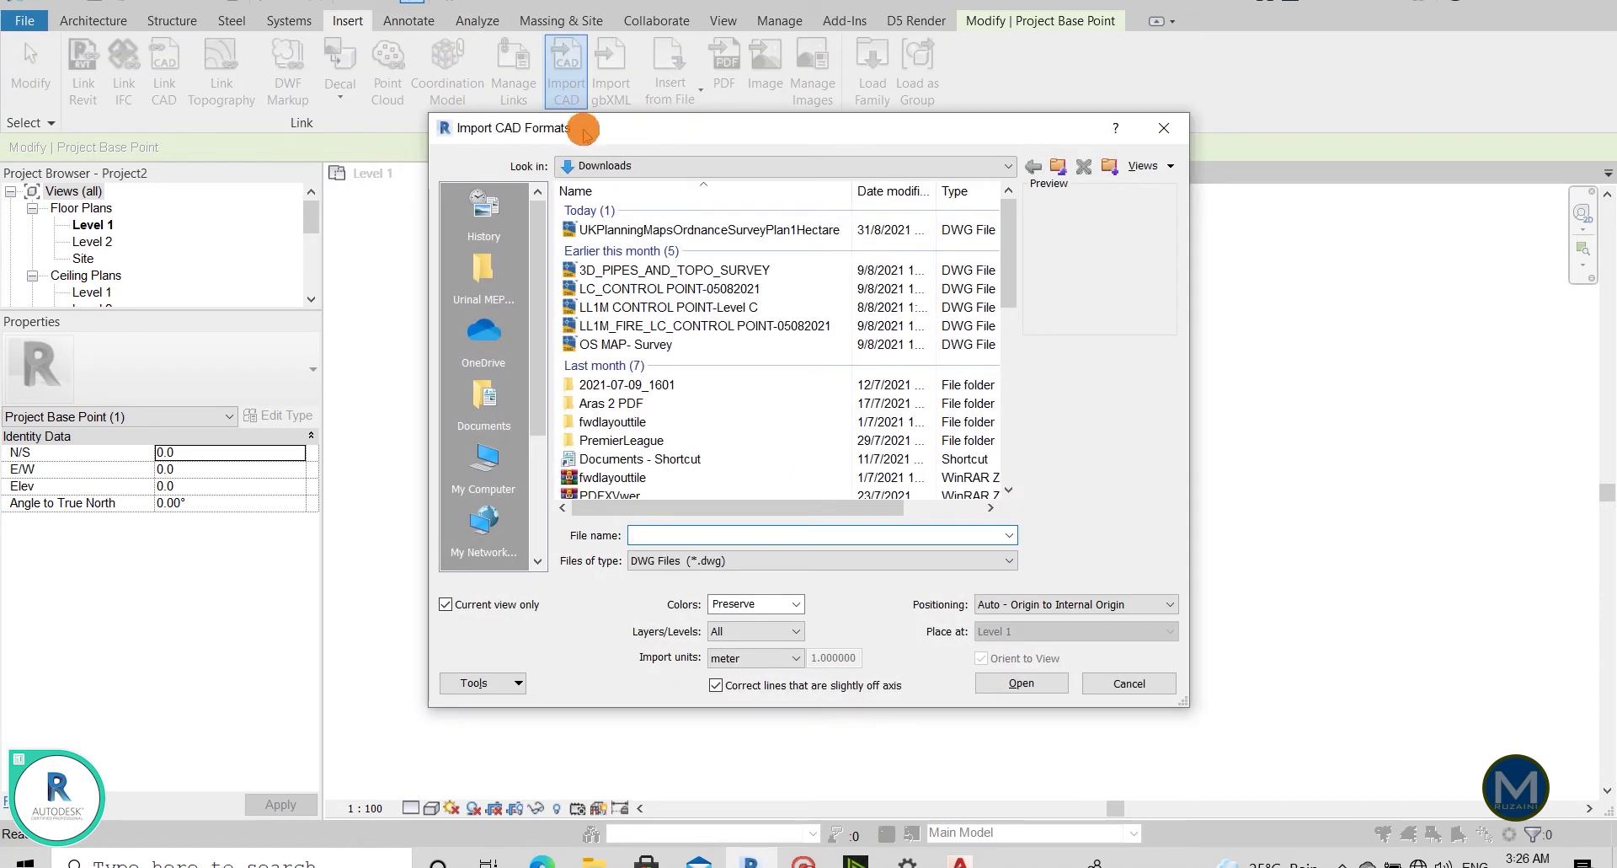
pyautogui.click(626, 230)
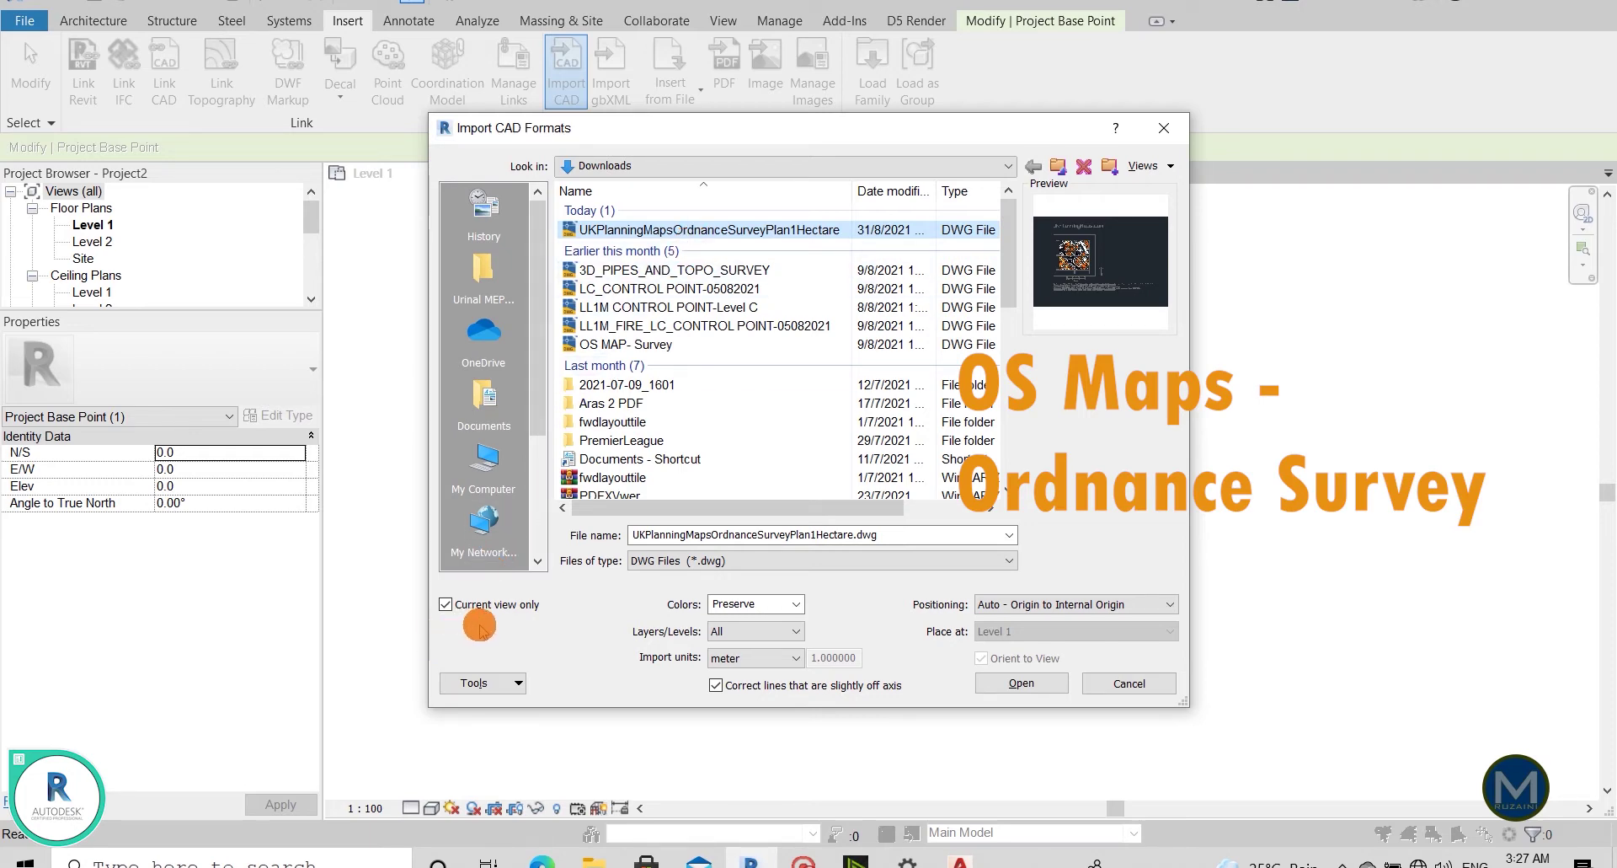
pyautogui.click(762, 657)
pyautogui.click(753, 717)
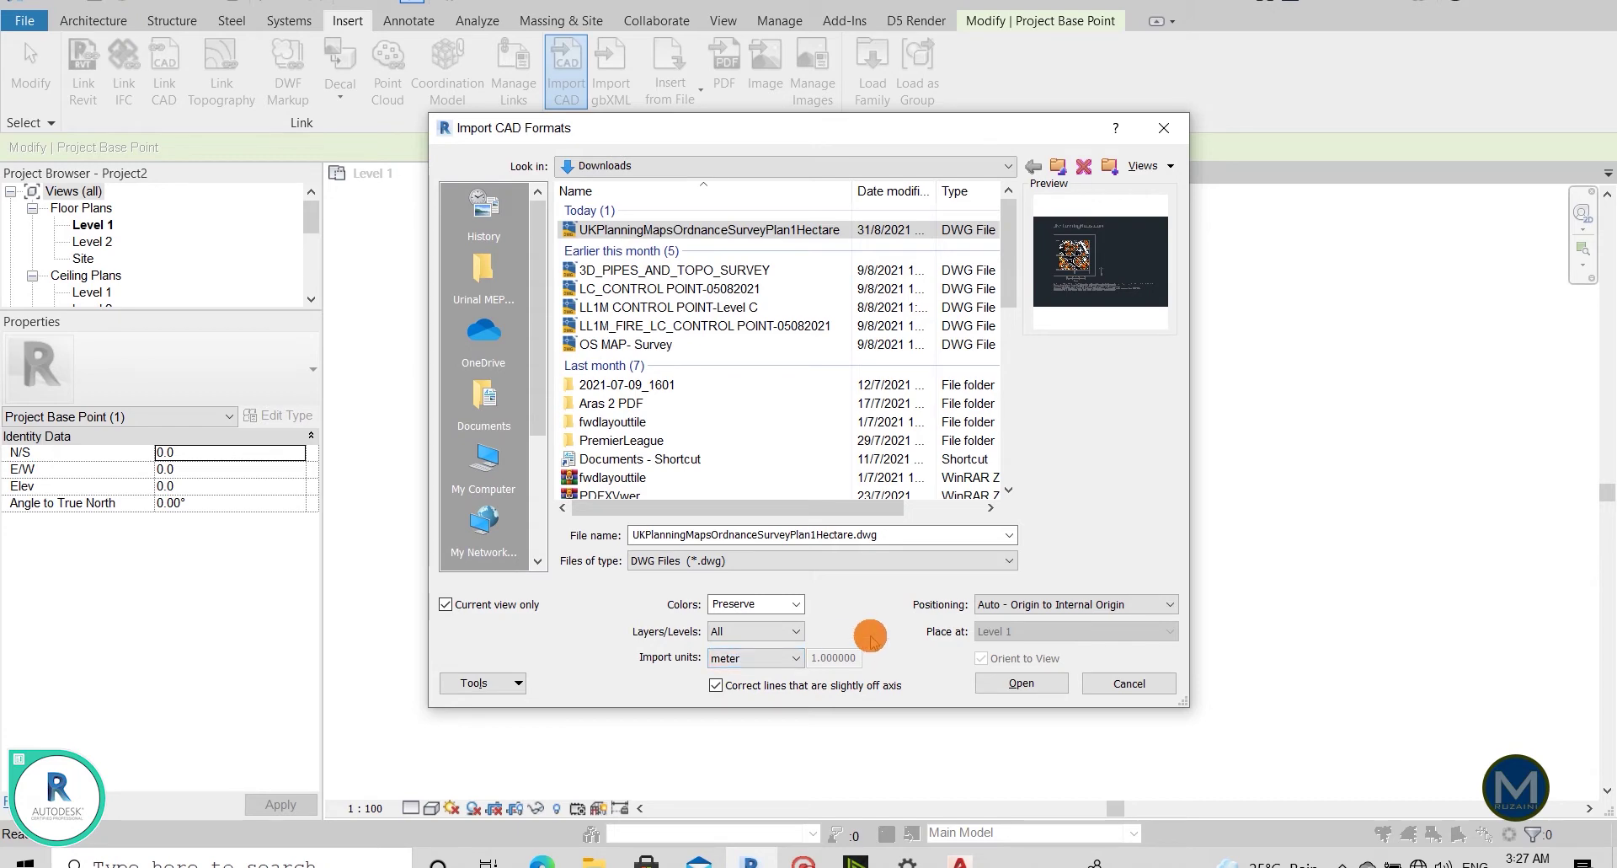
pyautogui.click(1004, 605)
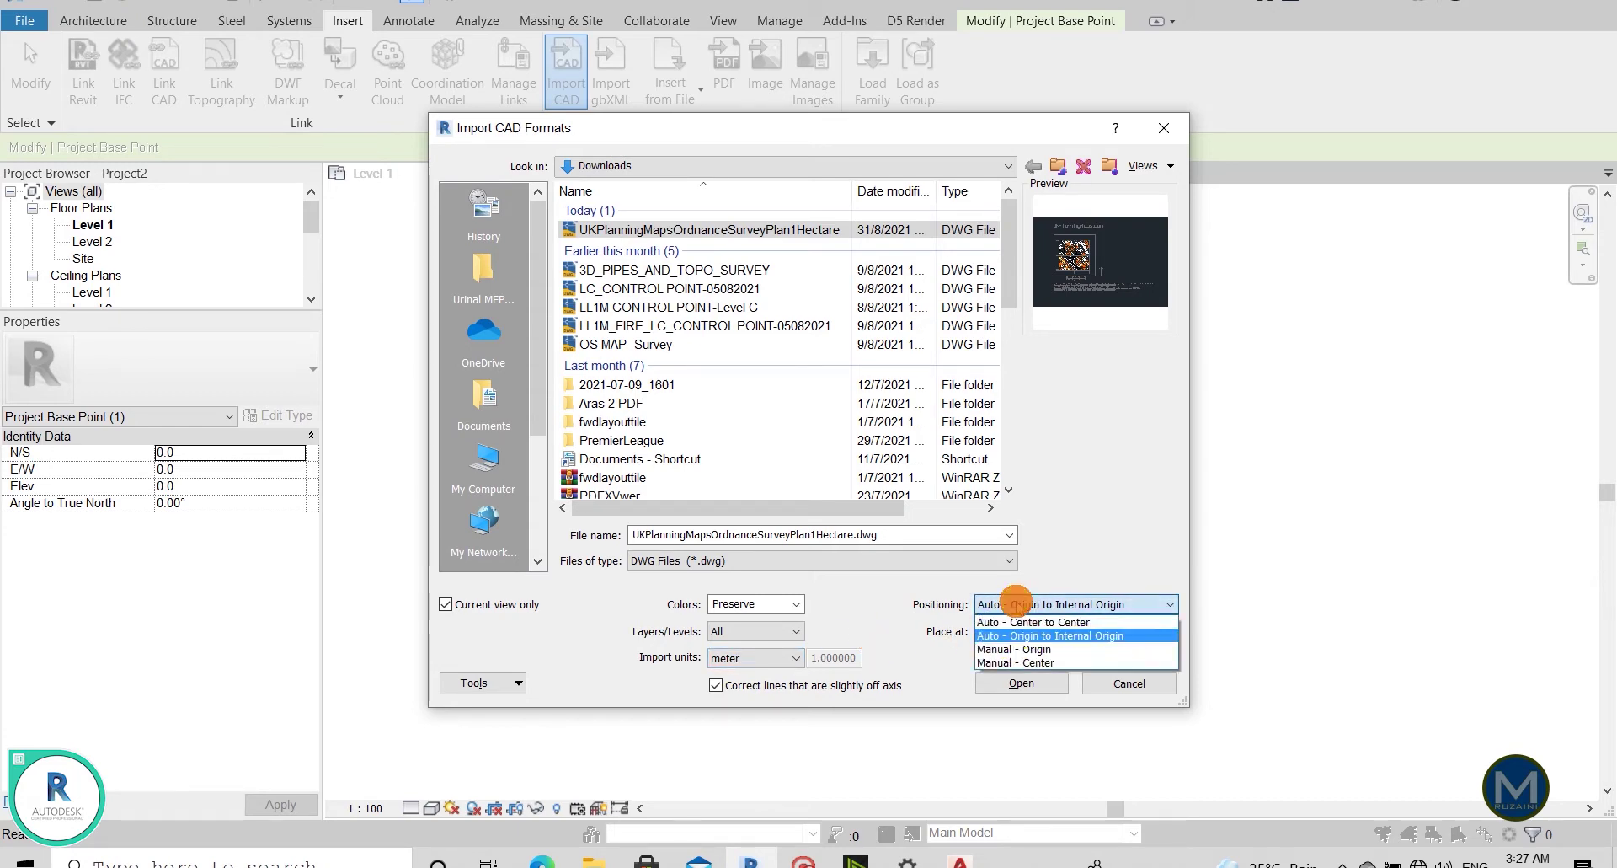
pyautogui.click(1011, 605)
pyautogui.click(1007, 681)
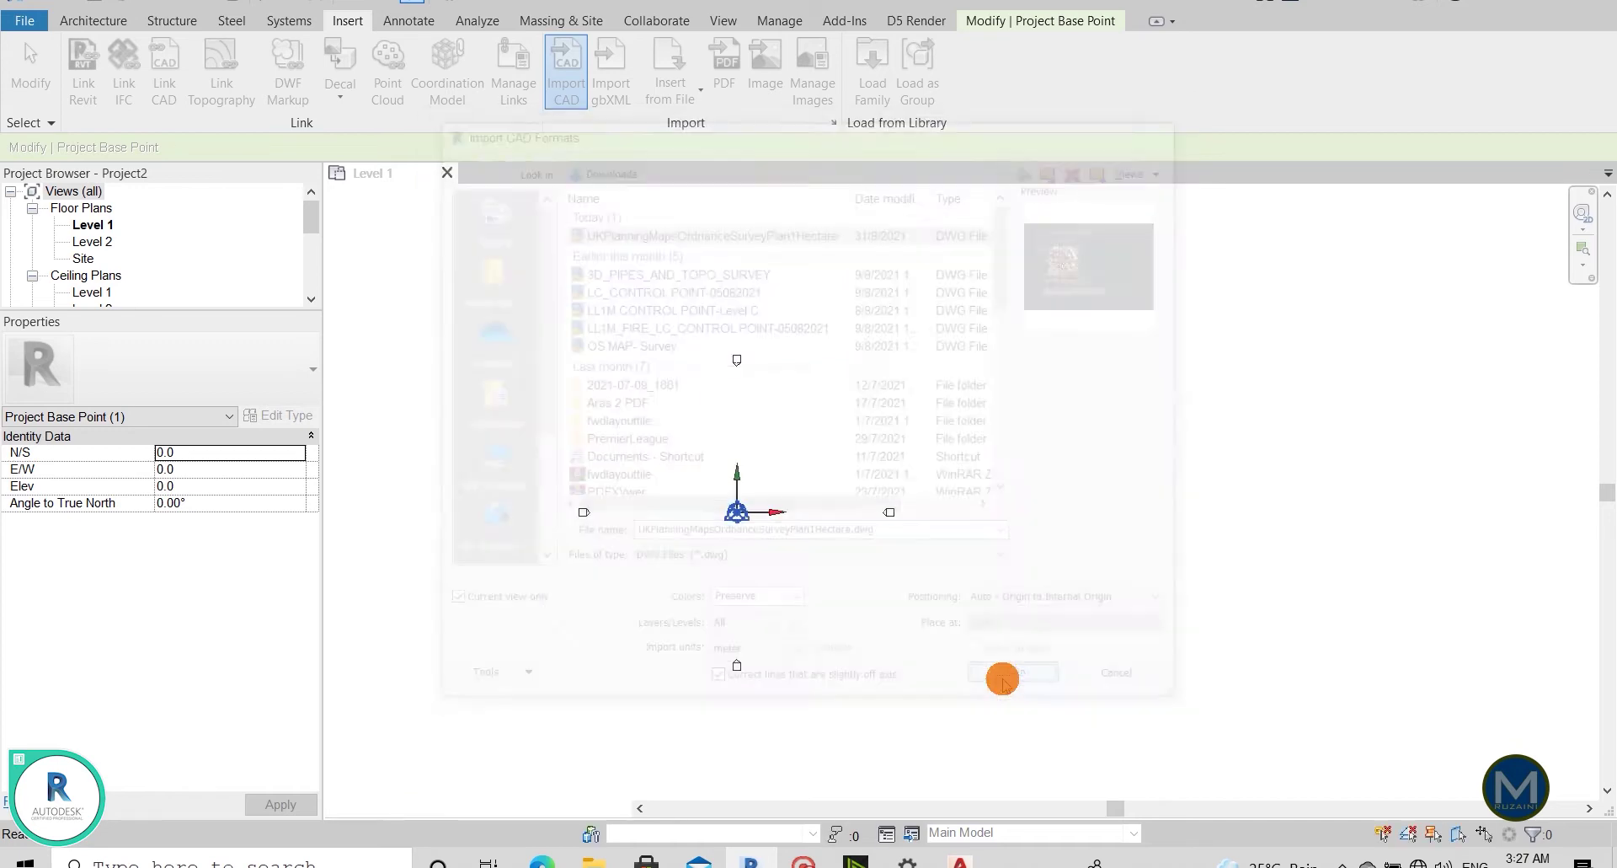
# Zoom and pan the imported map to find plots 1 and 4 on Rexona Close.
pyautogui.scroll(-5, 1019, 531)
pyautogui.scroll(3, 976, 535)
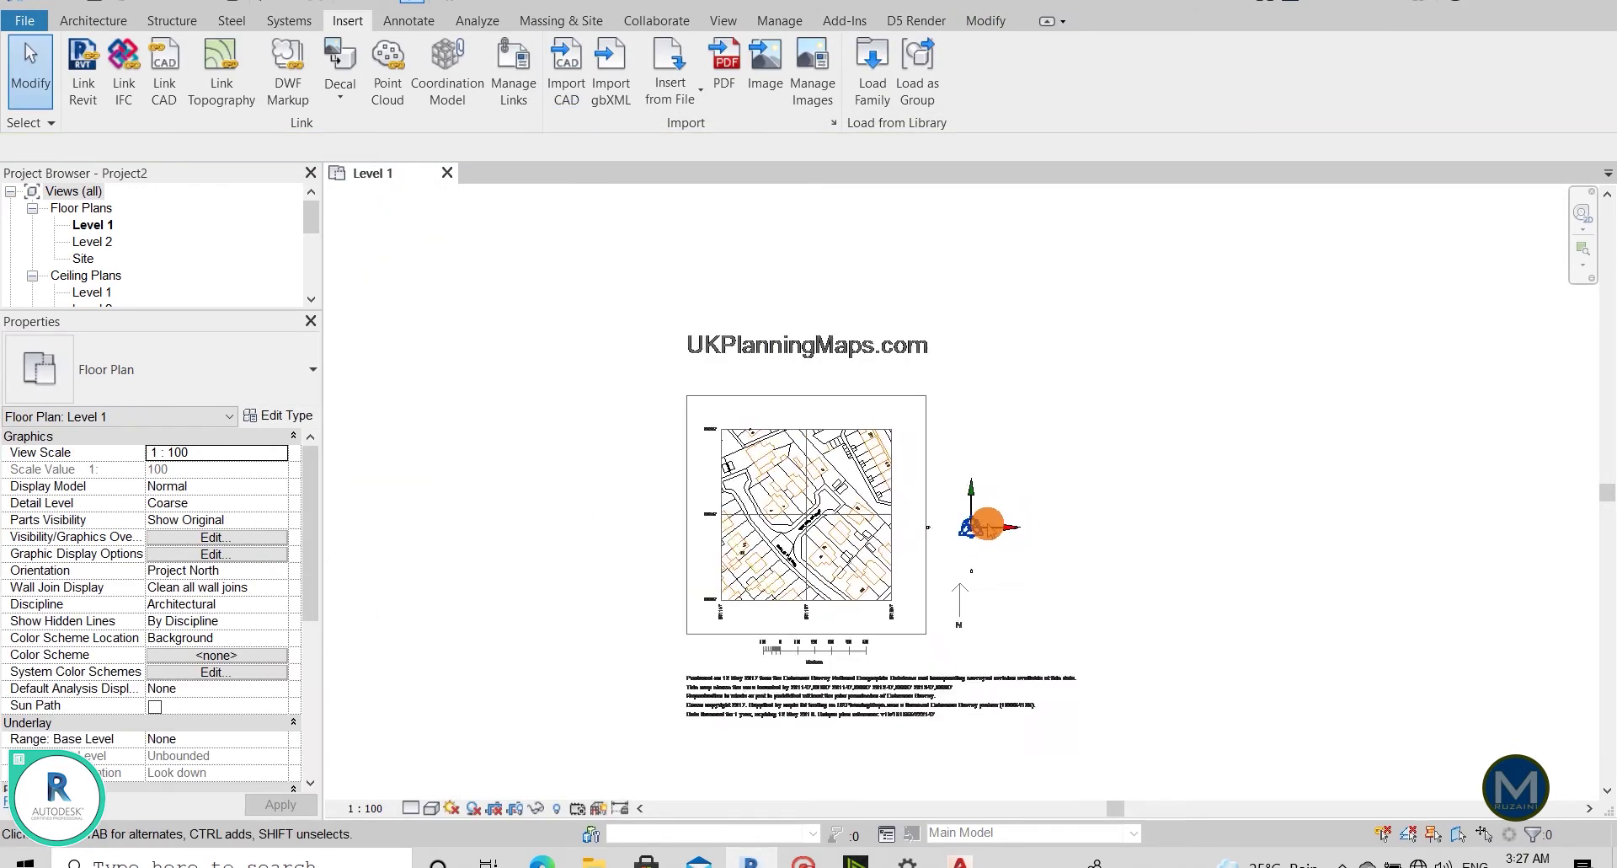
pyautogui.click(614, 488)
pyautogui.scroll(3, 614, 488)
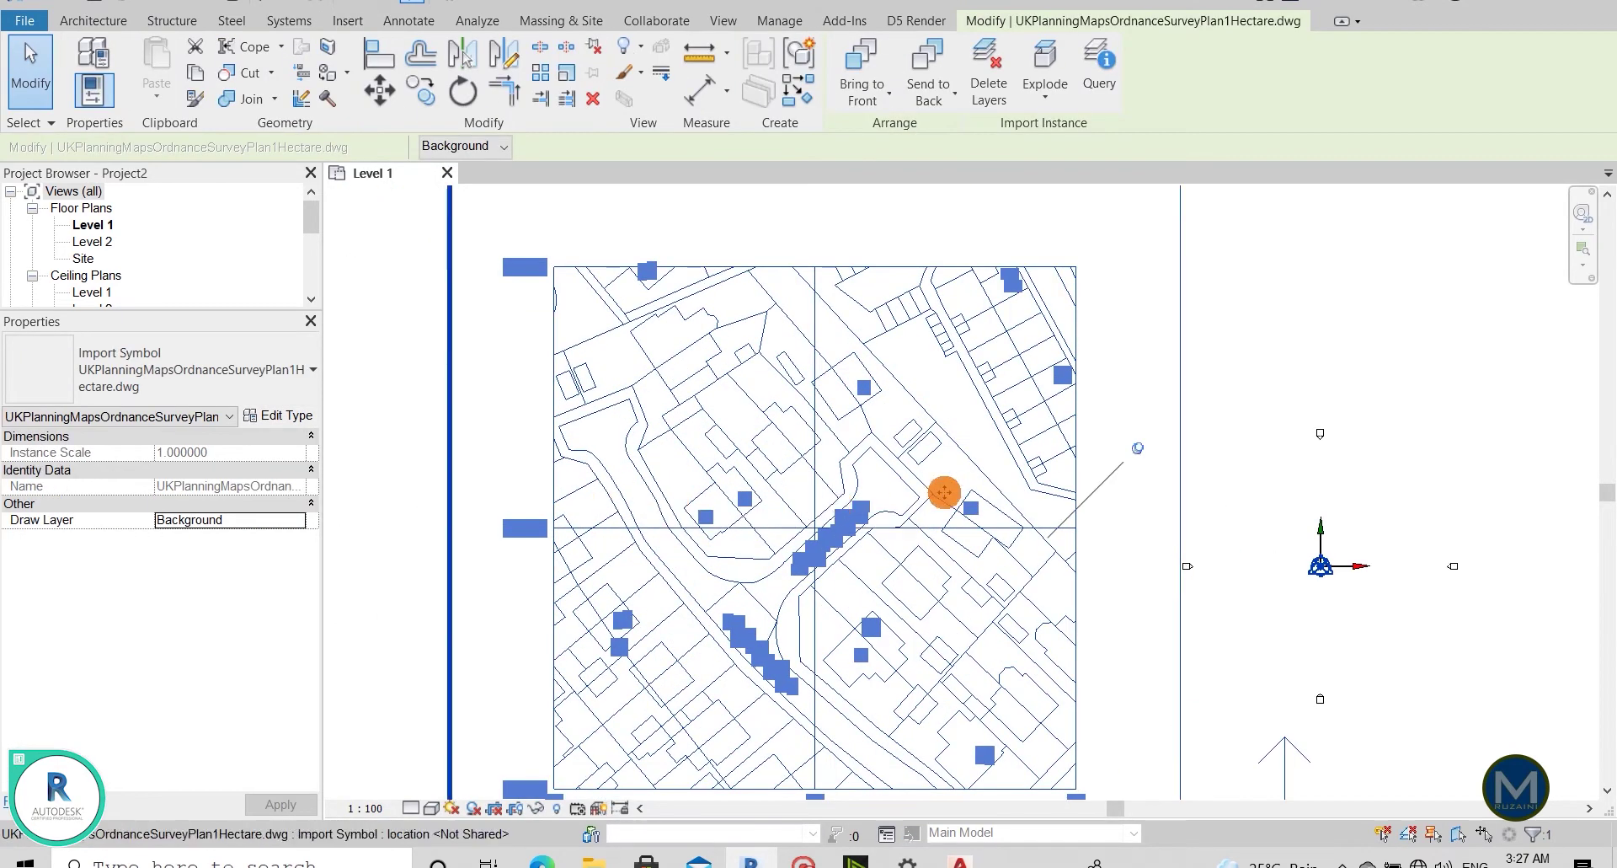
pyautogui.scroll(-4, 686, 409)
pyautogui.click(509, 437)
pyautogui.scroll(5, 661, 433)
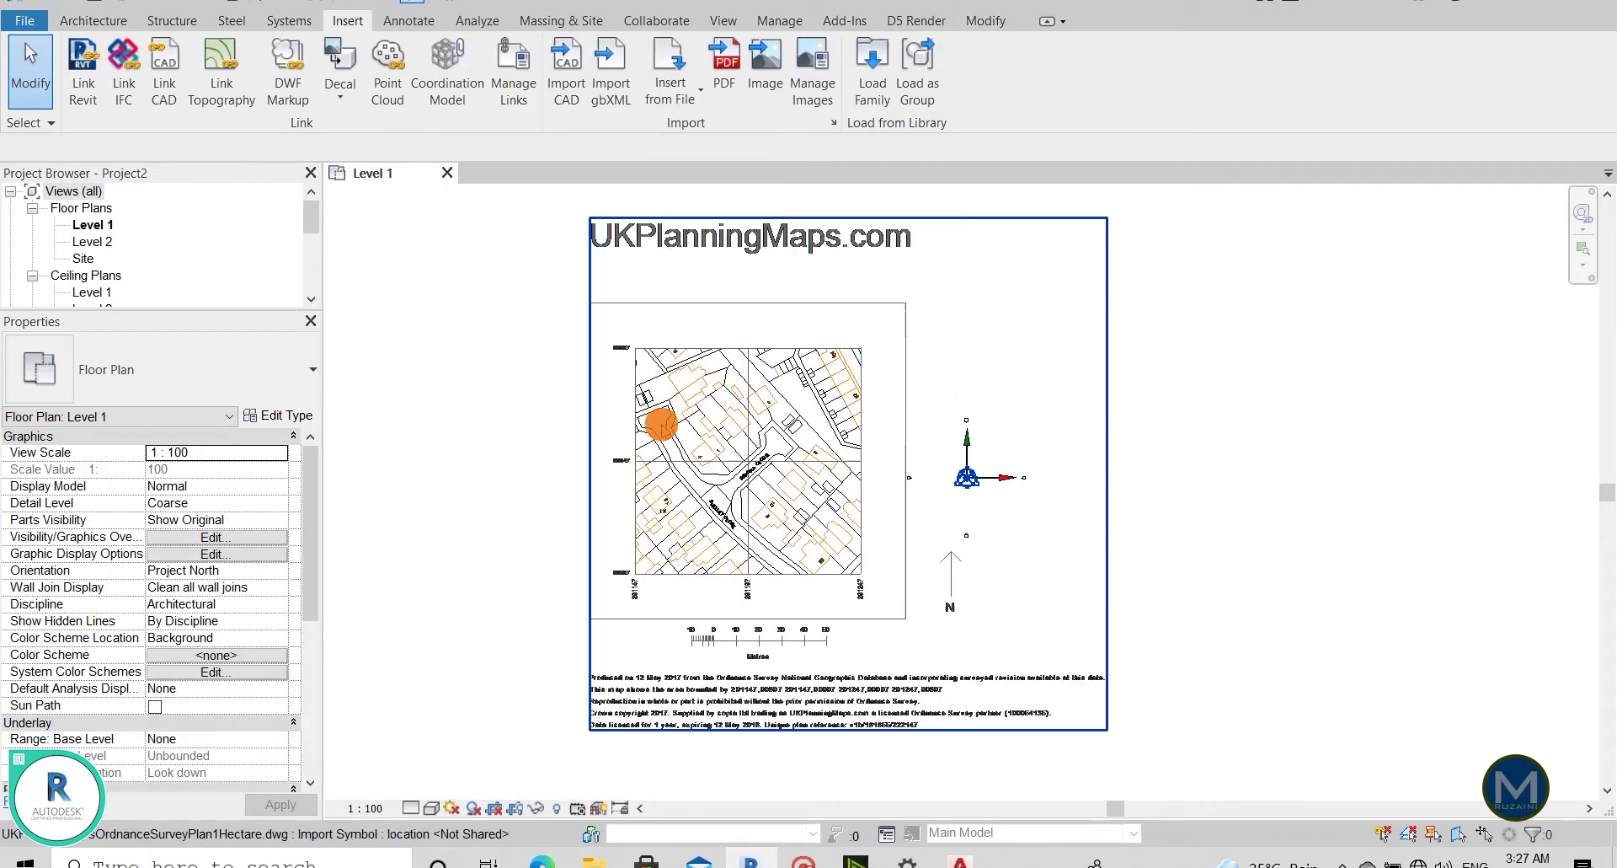
pyautogui.scroll(3, 661, 424)
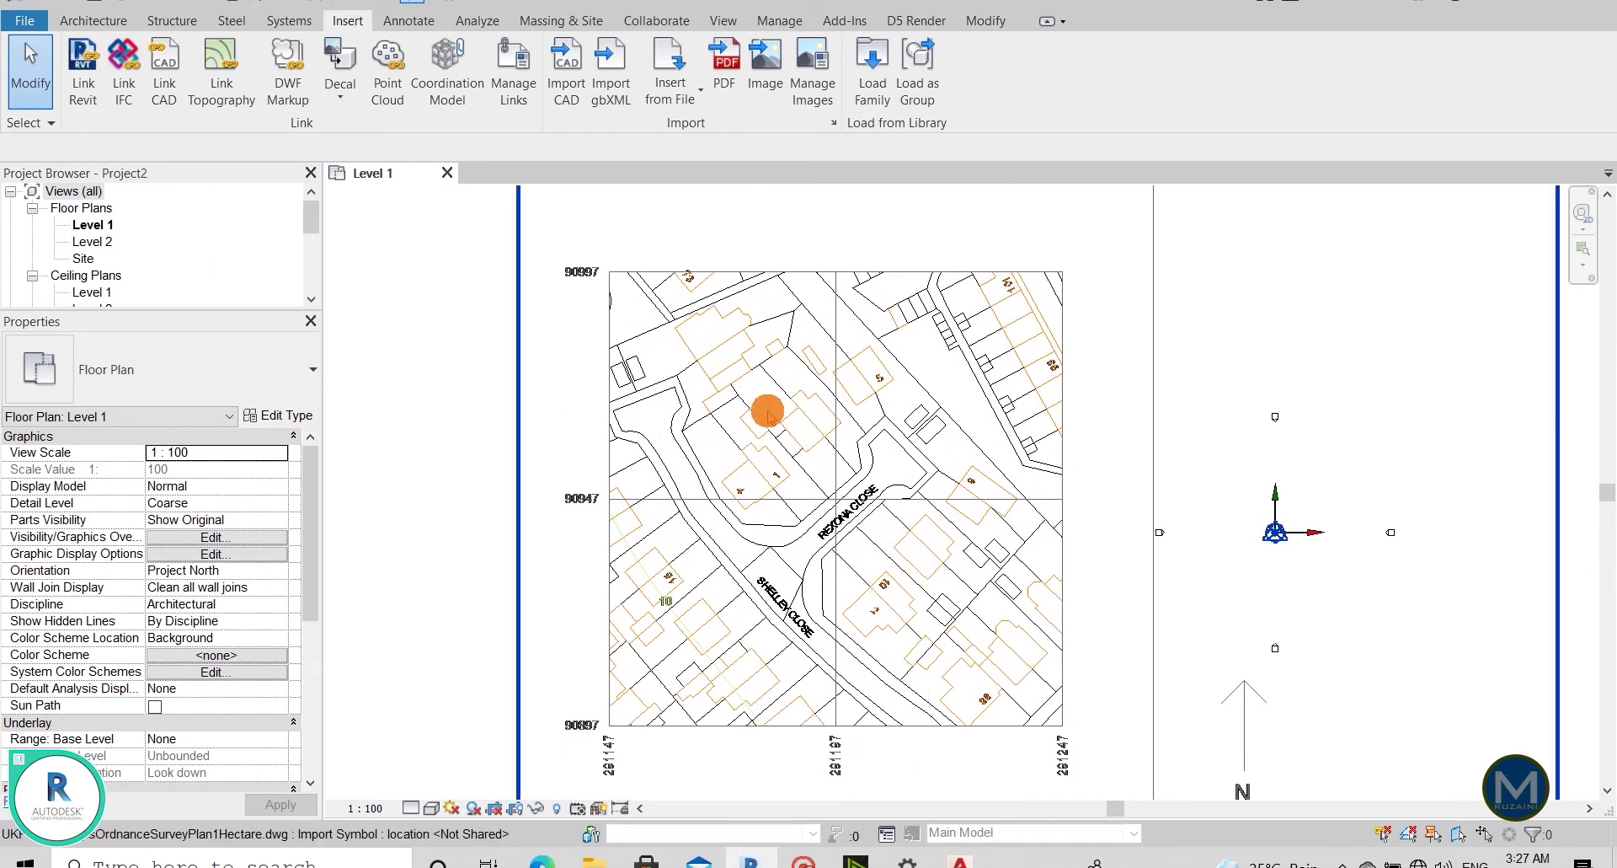
pyautogui.scroll(3, 762, 407)
pyautogui.scroll(-3, 762, 409)
pyautogui.scroll(-2, 747, 560)
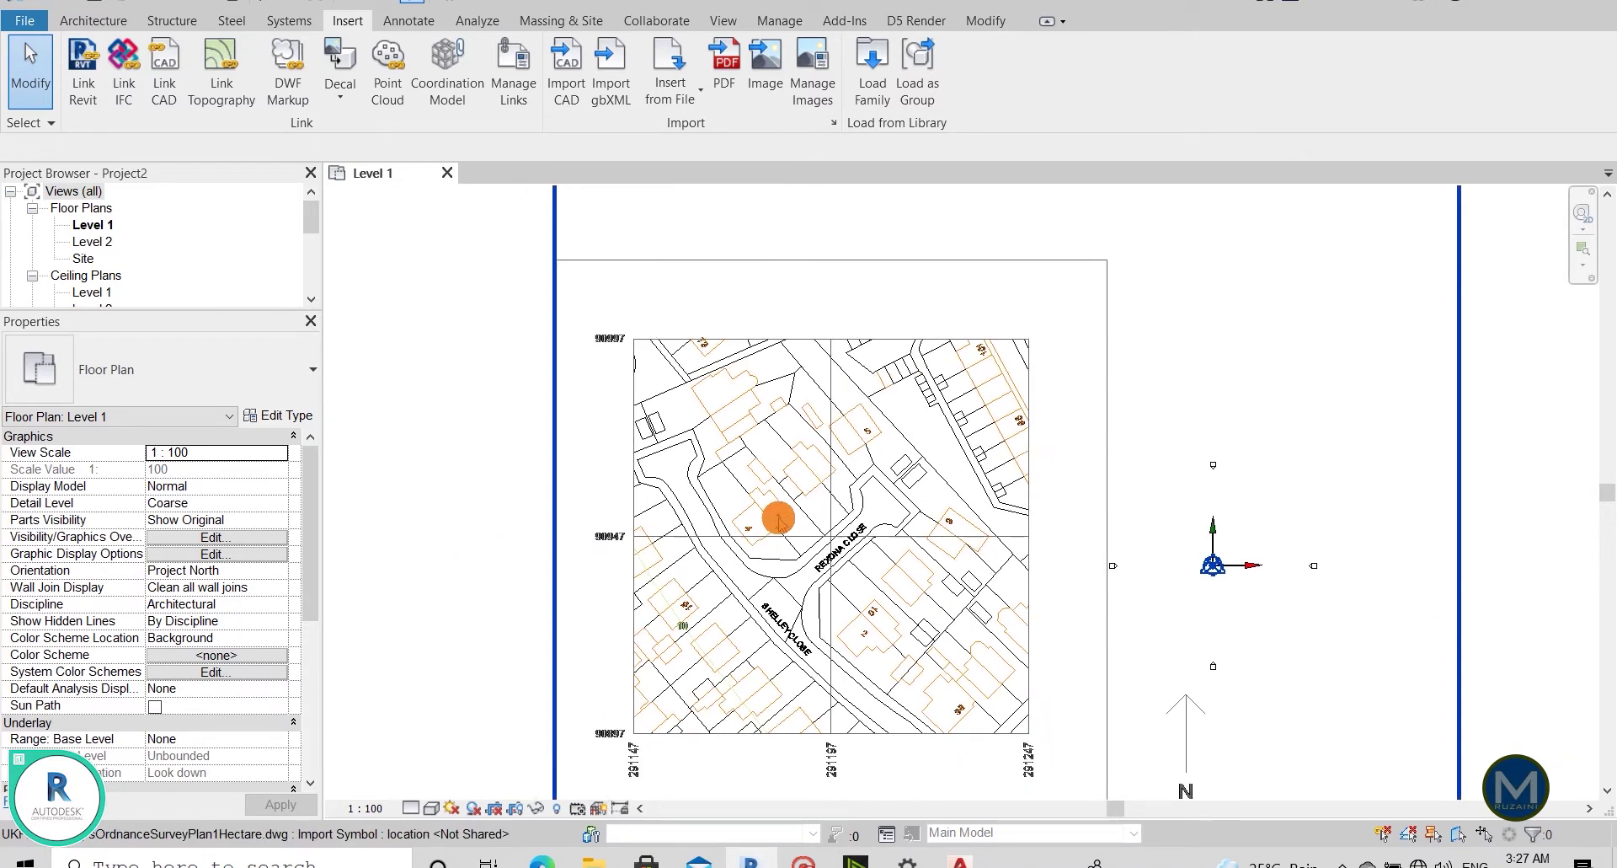
pyautogui.scroll(1, 1191, 603)
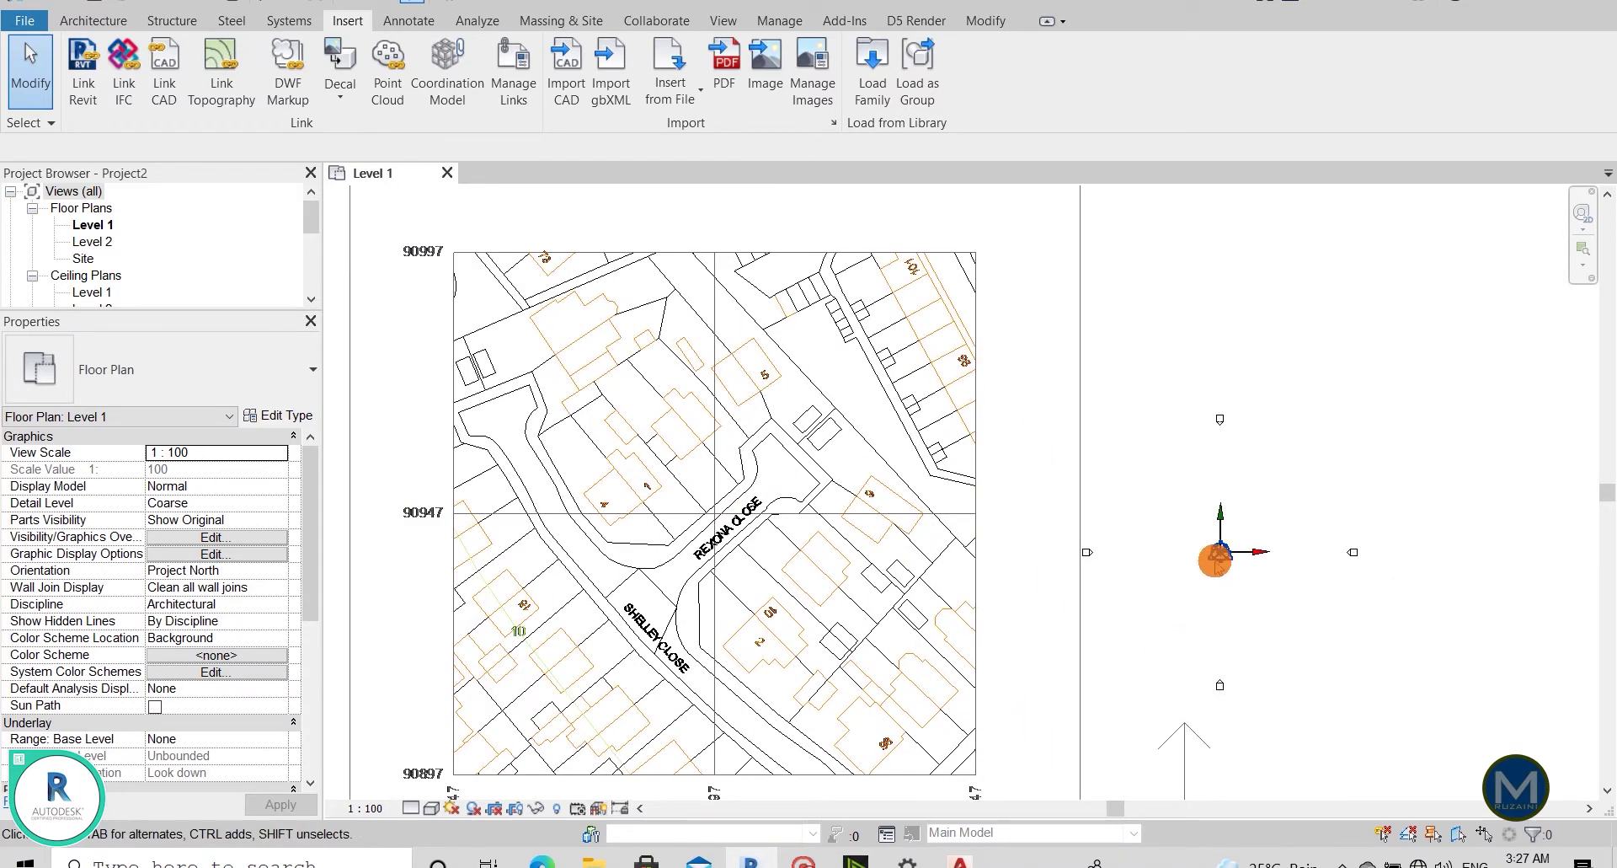
# Select the Project Base Point to confirm its N/S and E/W are 0.
pyautogui.click(1216, 557)
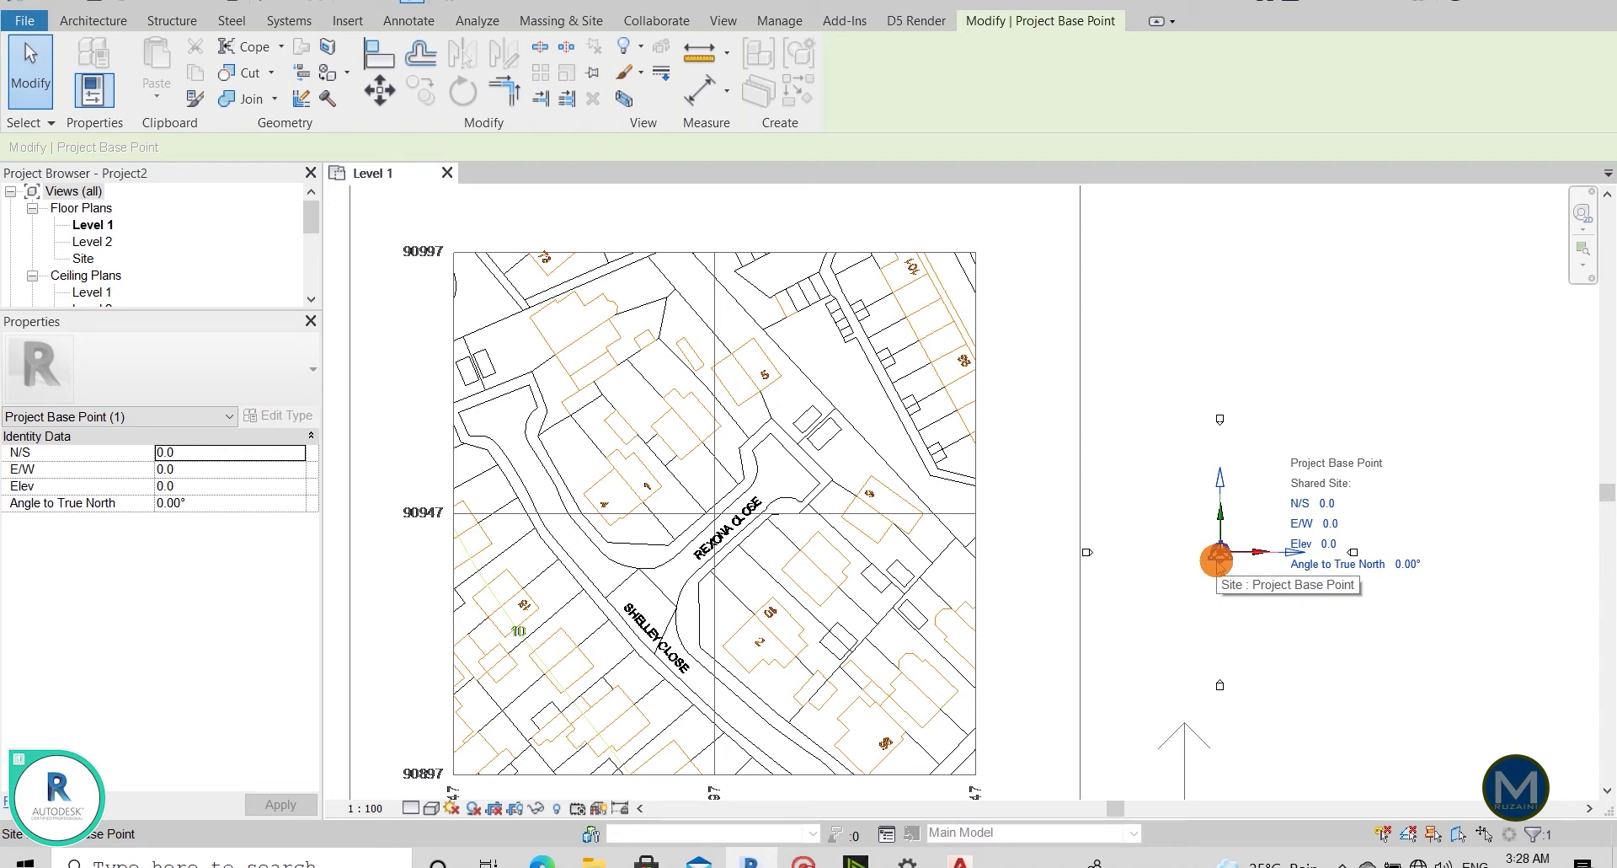
pyautogui.scroll(2, 614, 519)
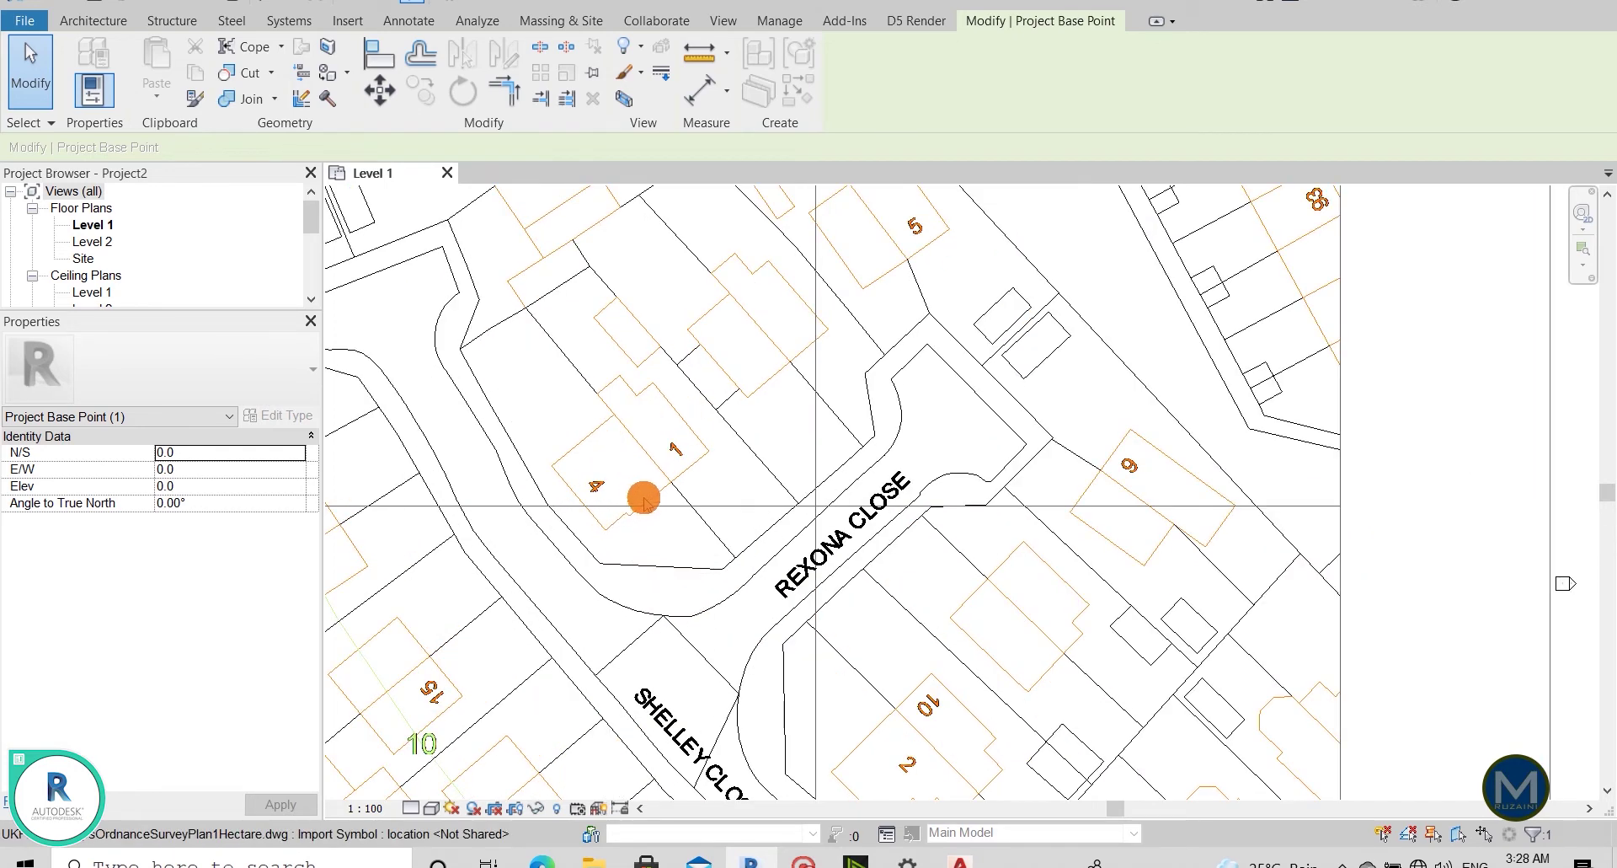
pyautogui.scroll(-2, 707, 498)
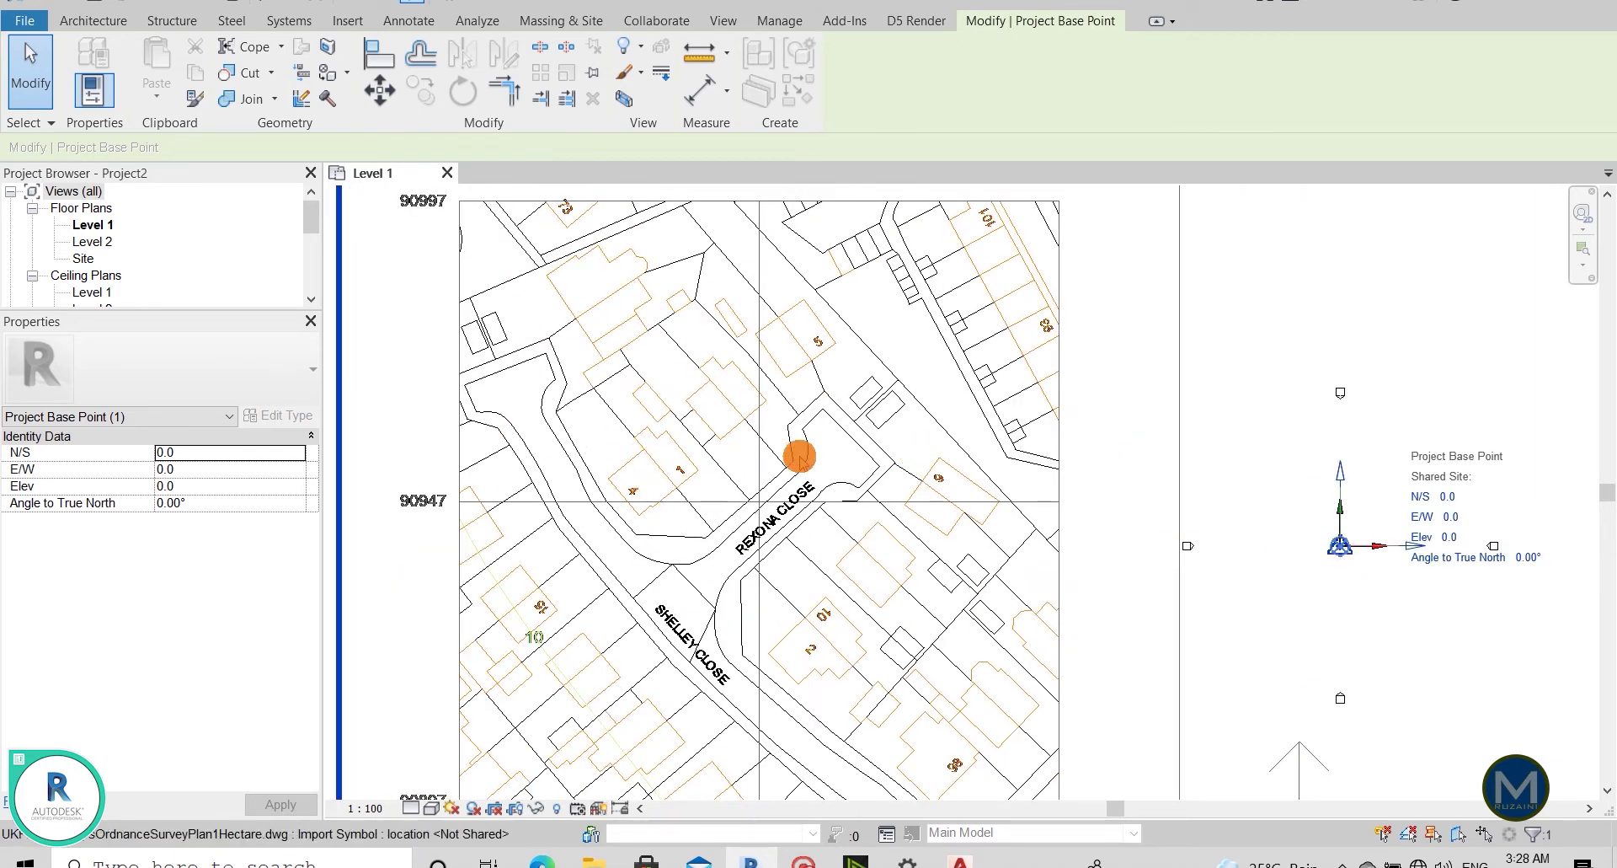
pyautogui.scroll(2, 661, 494)
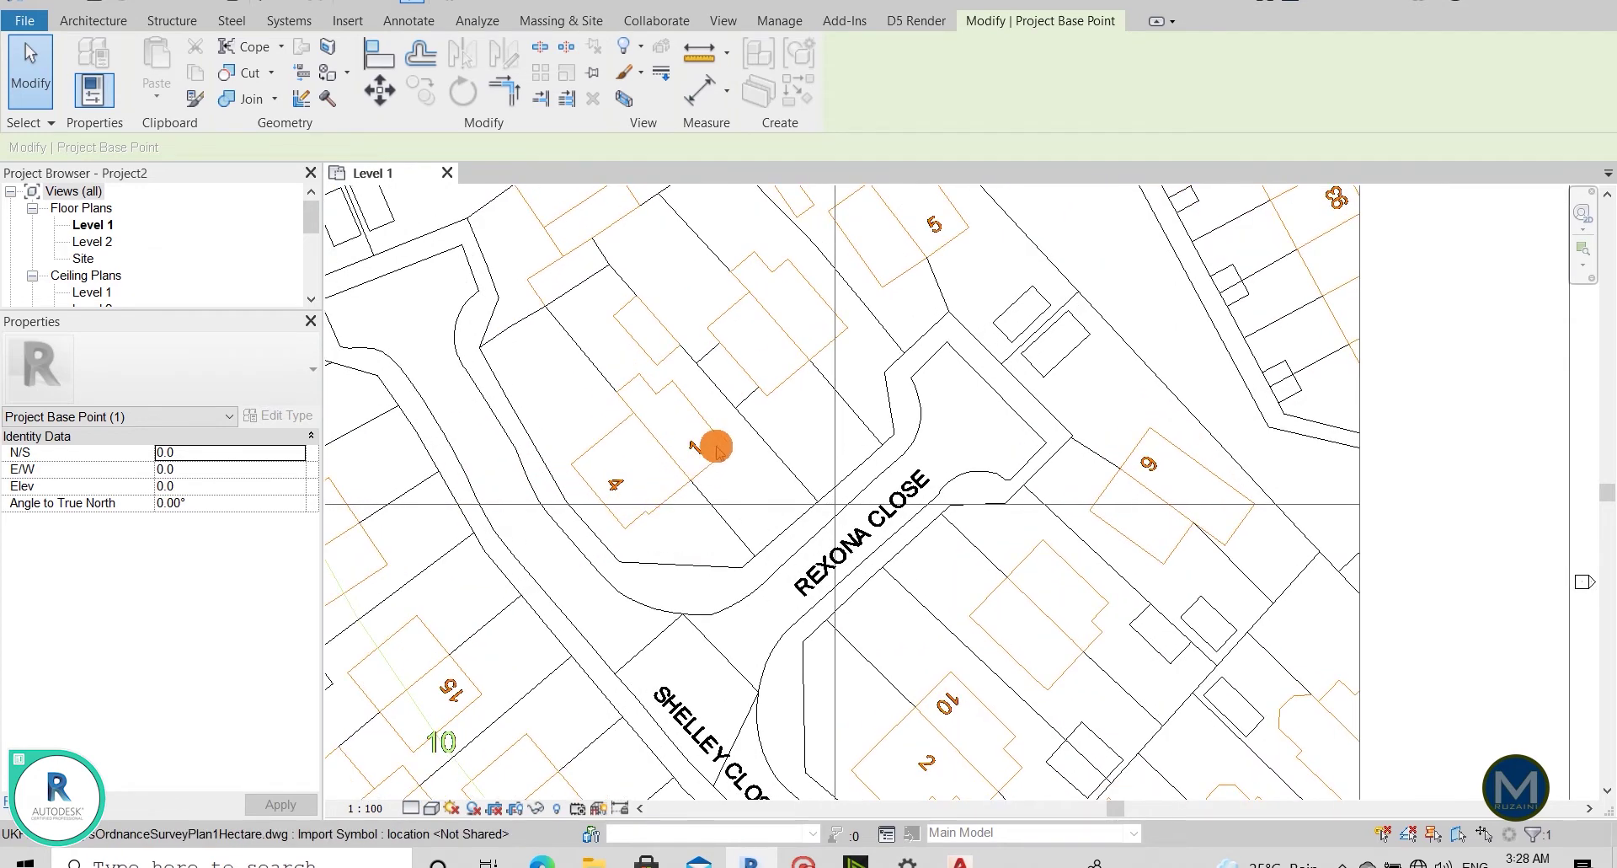
pyautogui.scroll(-1, 758, 564)
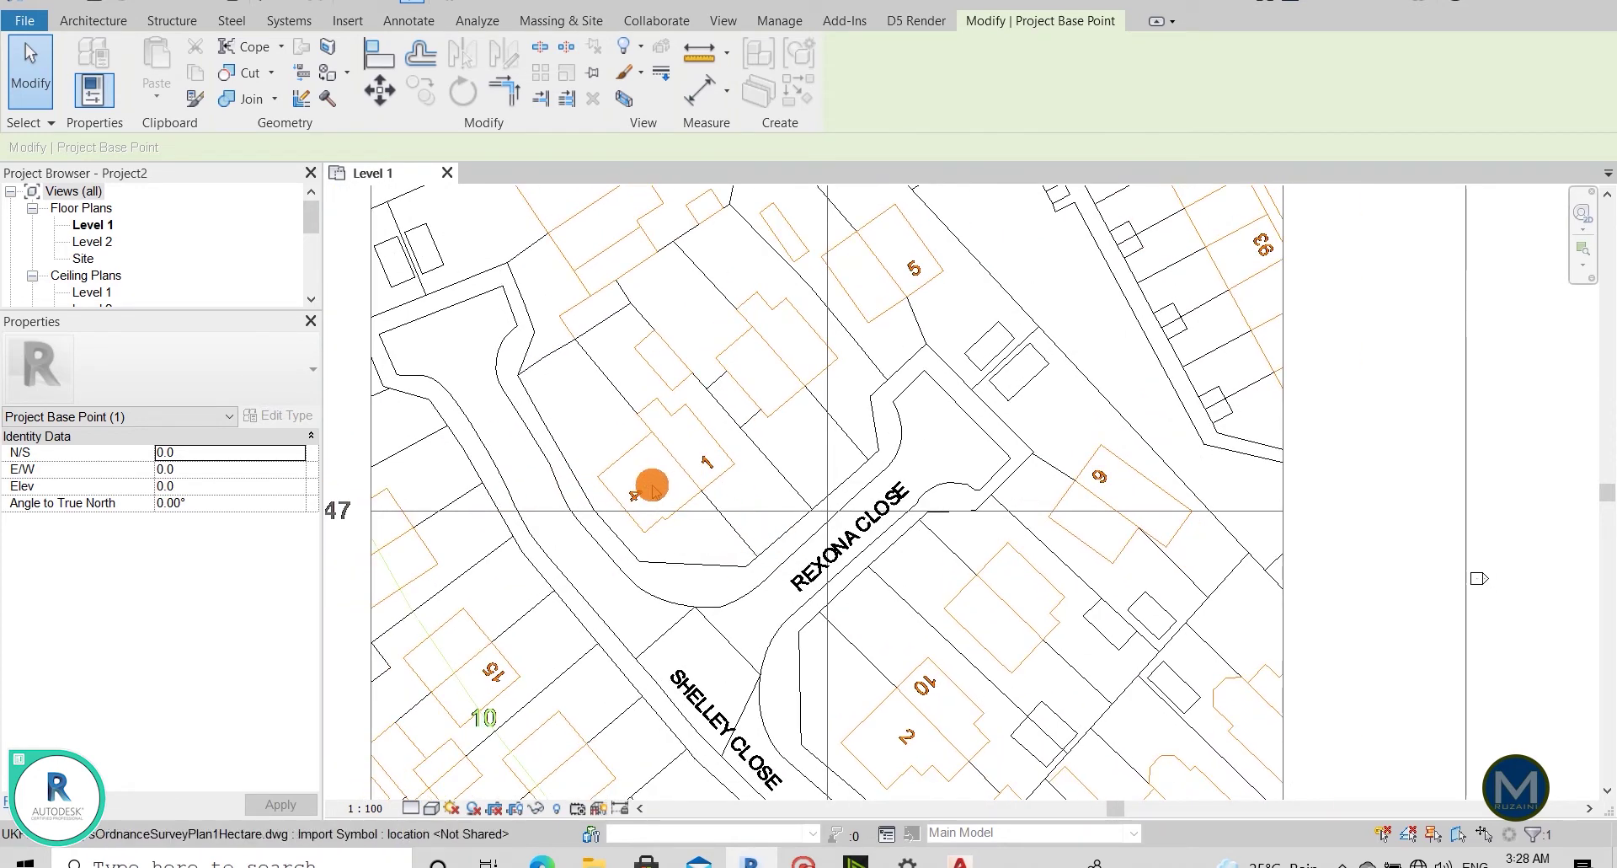
pyautogui.scroll(2, 704, 447)
pyautogui.scroll(-1, 718, 704)
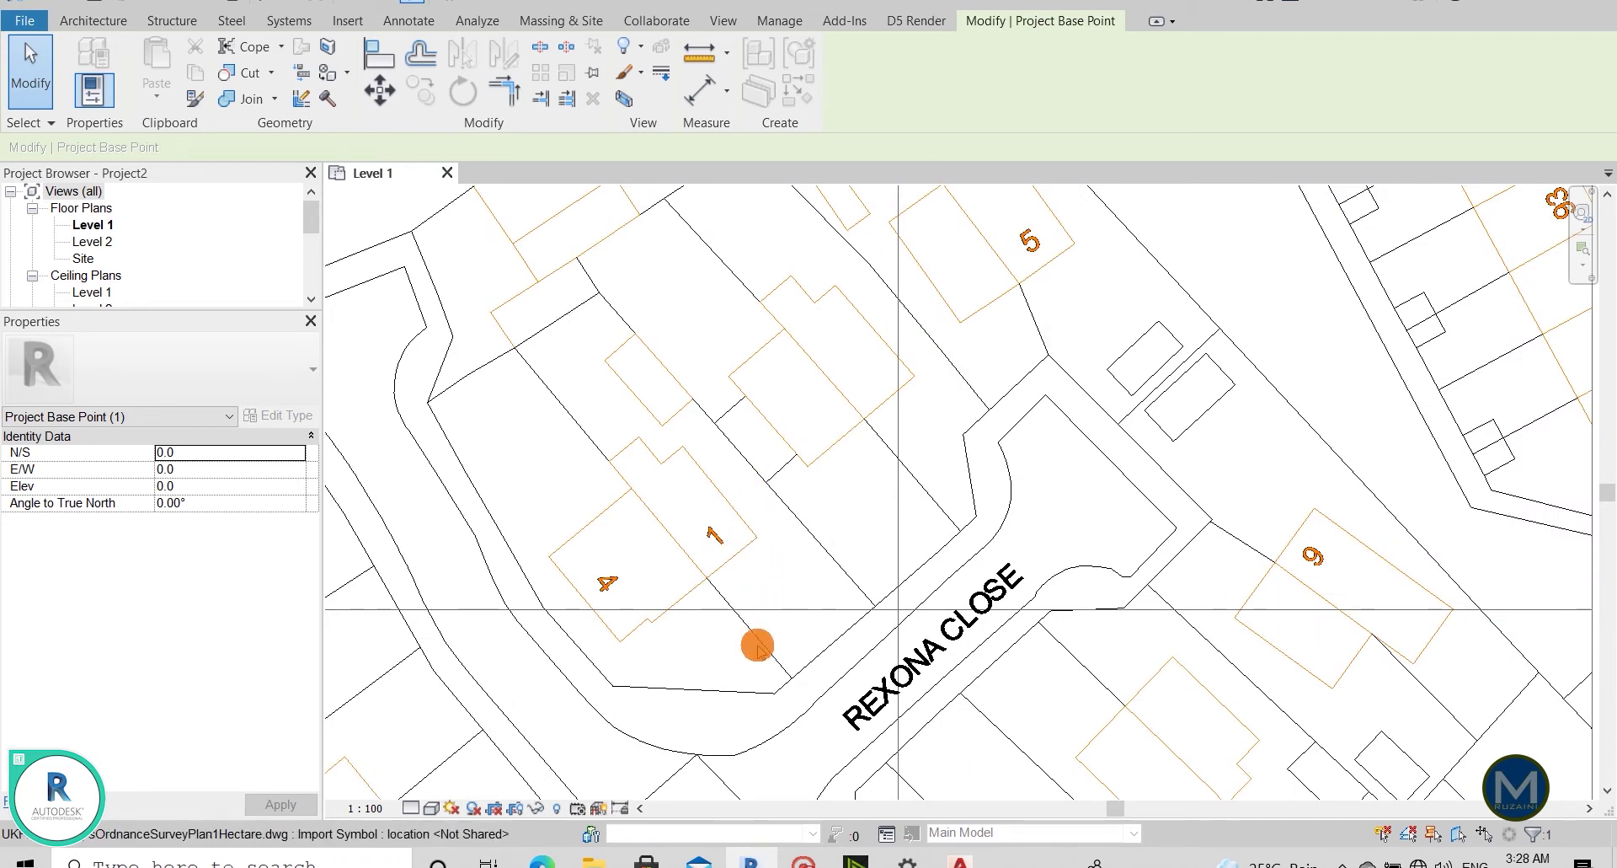
pyautogui.scroll(-1, 1011, 358)
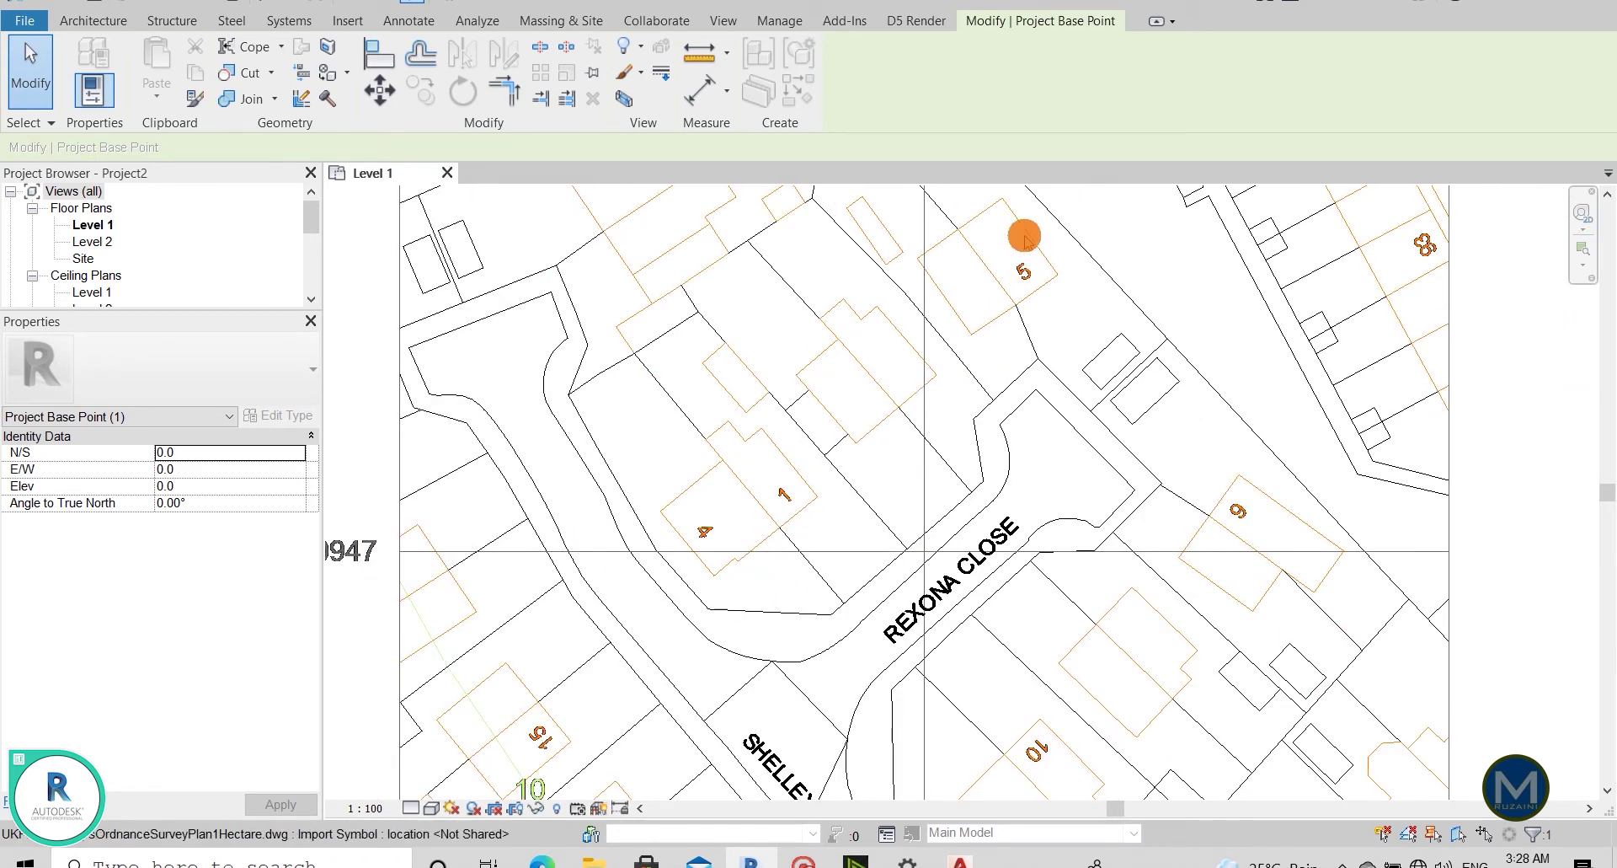
pyautogui.scroll(1, 1016, 242)
pyautogui.scroll(2, 624, 660)
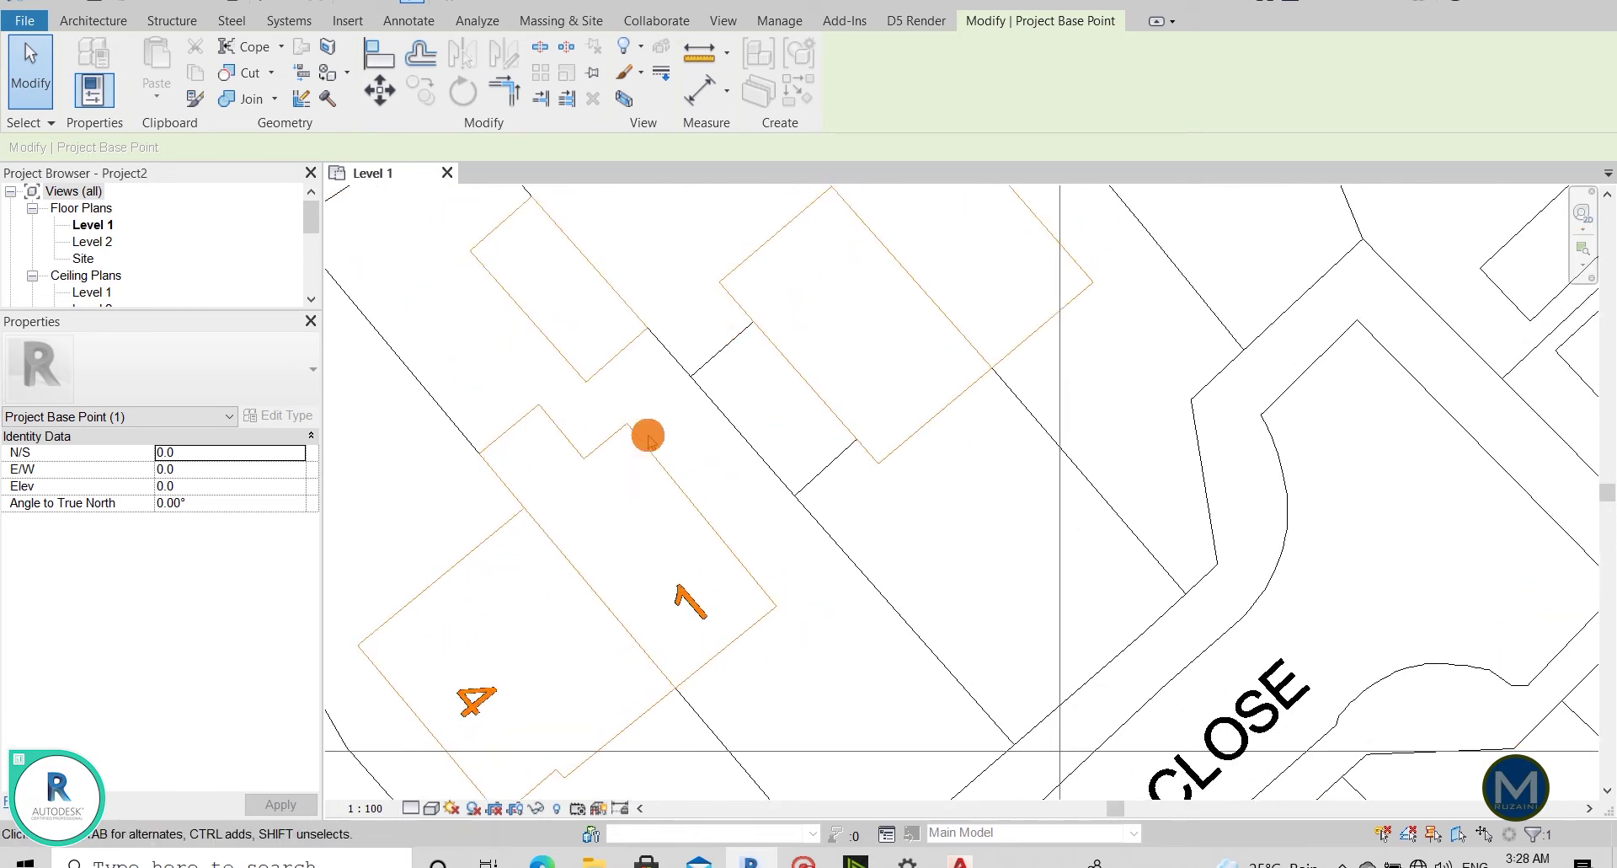
pyautogui.scroll(-2, 648, 435)
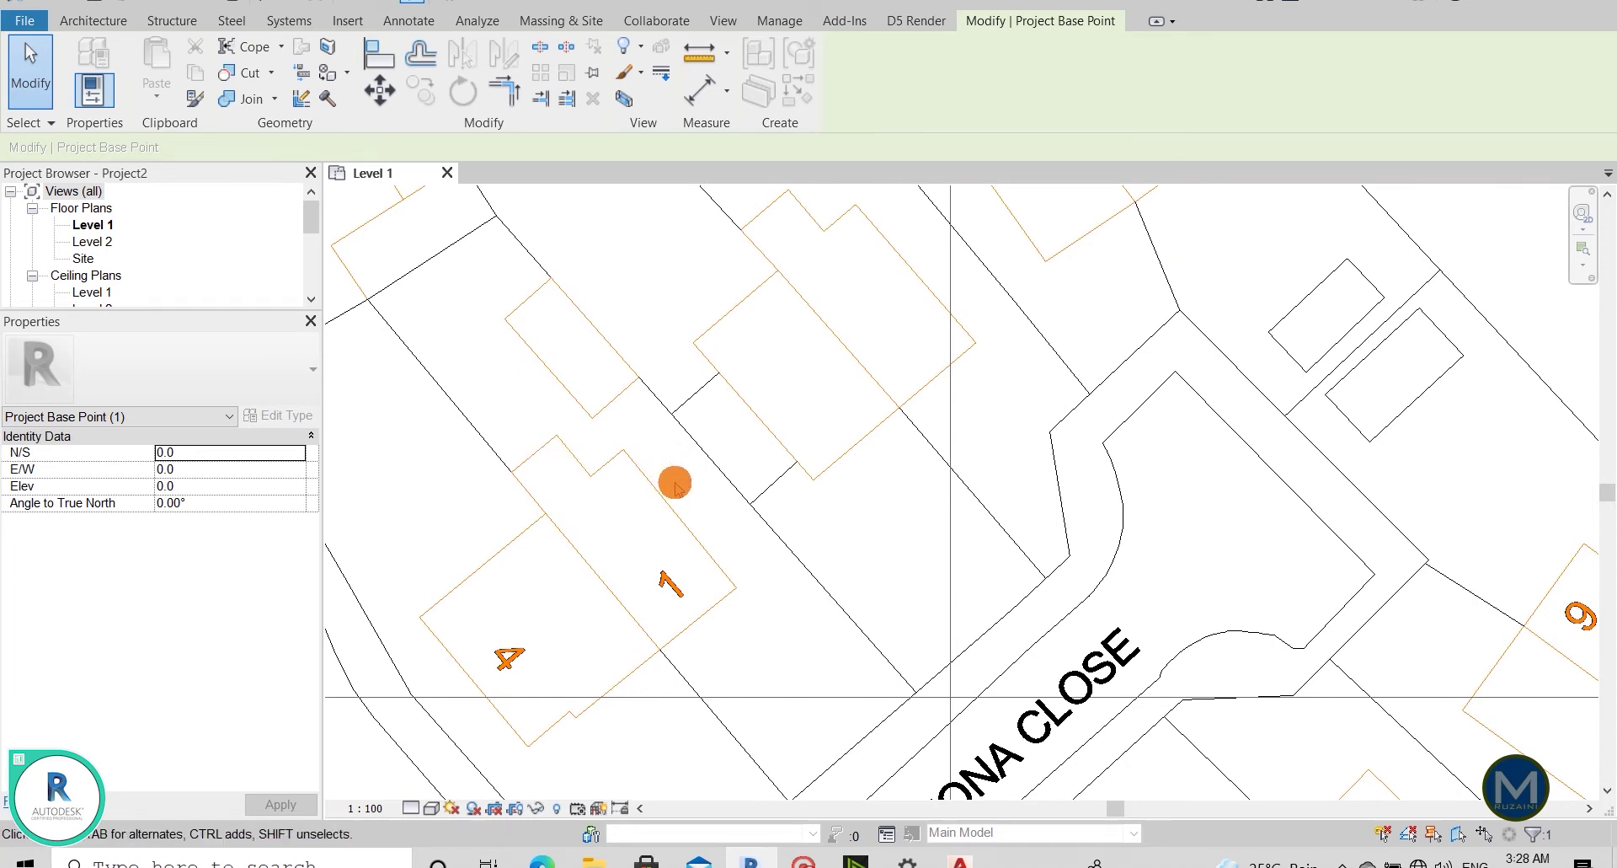
pyautogui.scroll(-2, 686, 460)
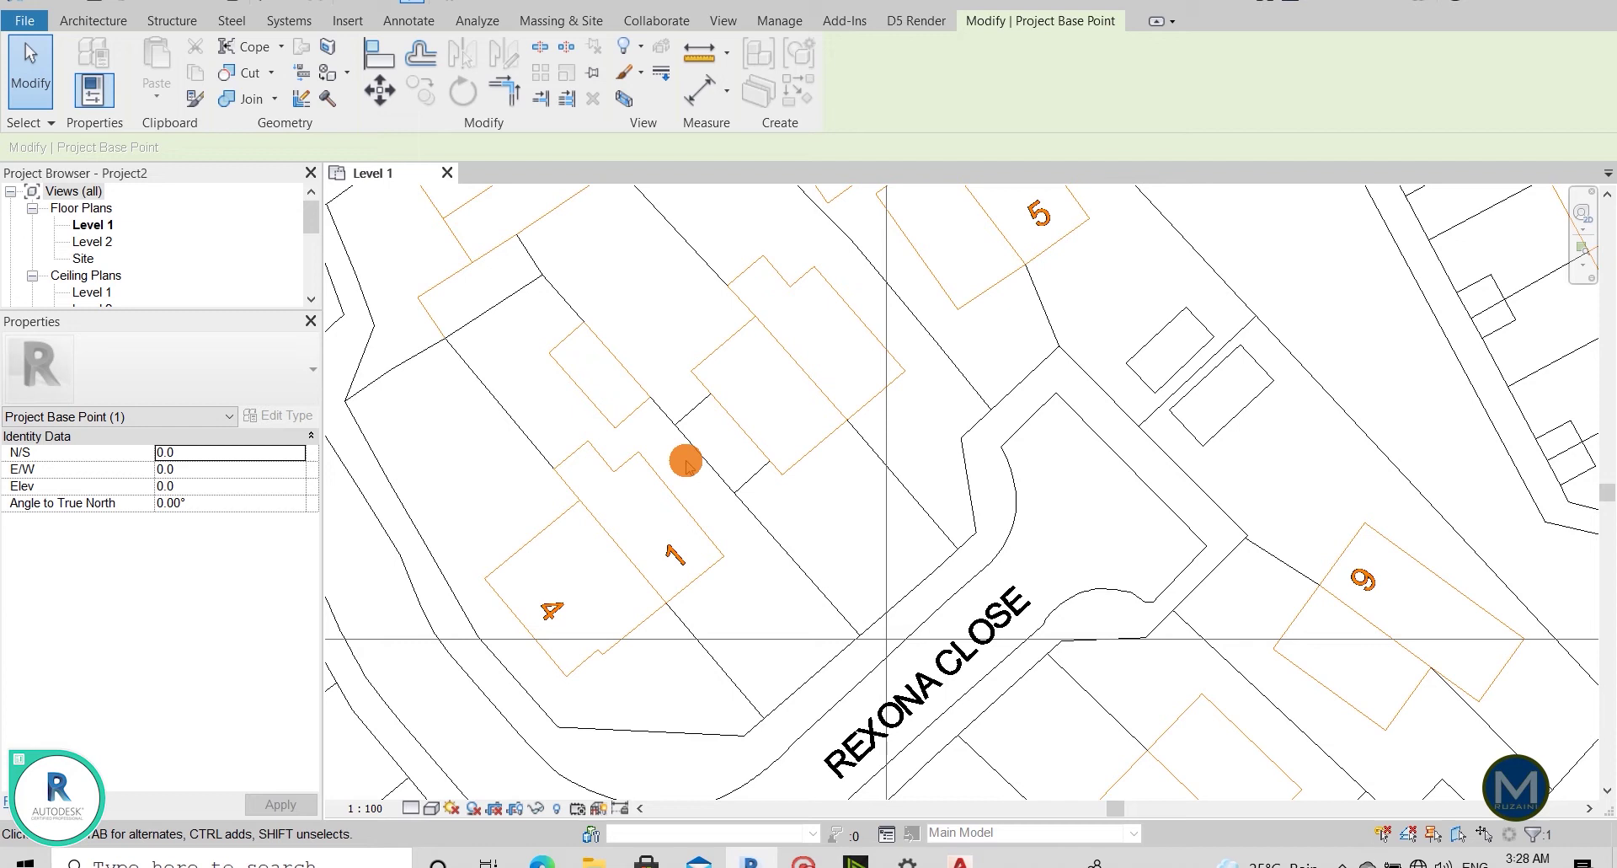
pyautogui.scroll(-2, 628, 482)
pyautogui.scroll(2, 622, 490)
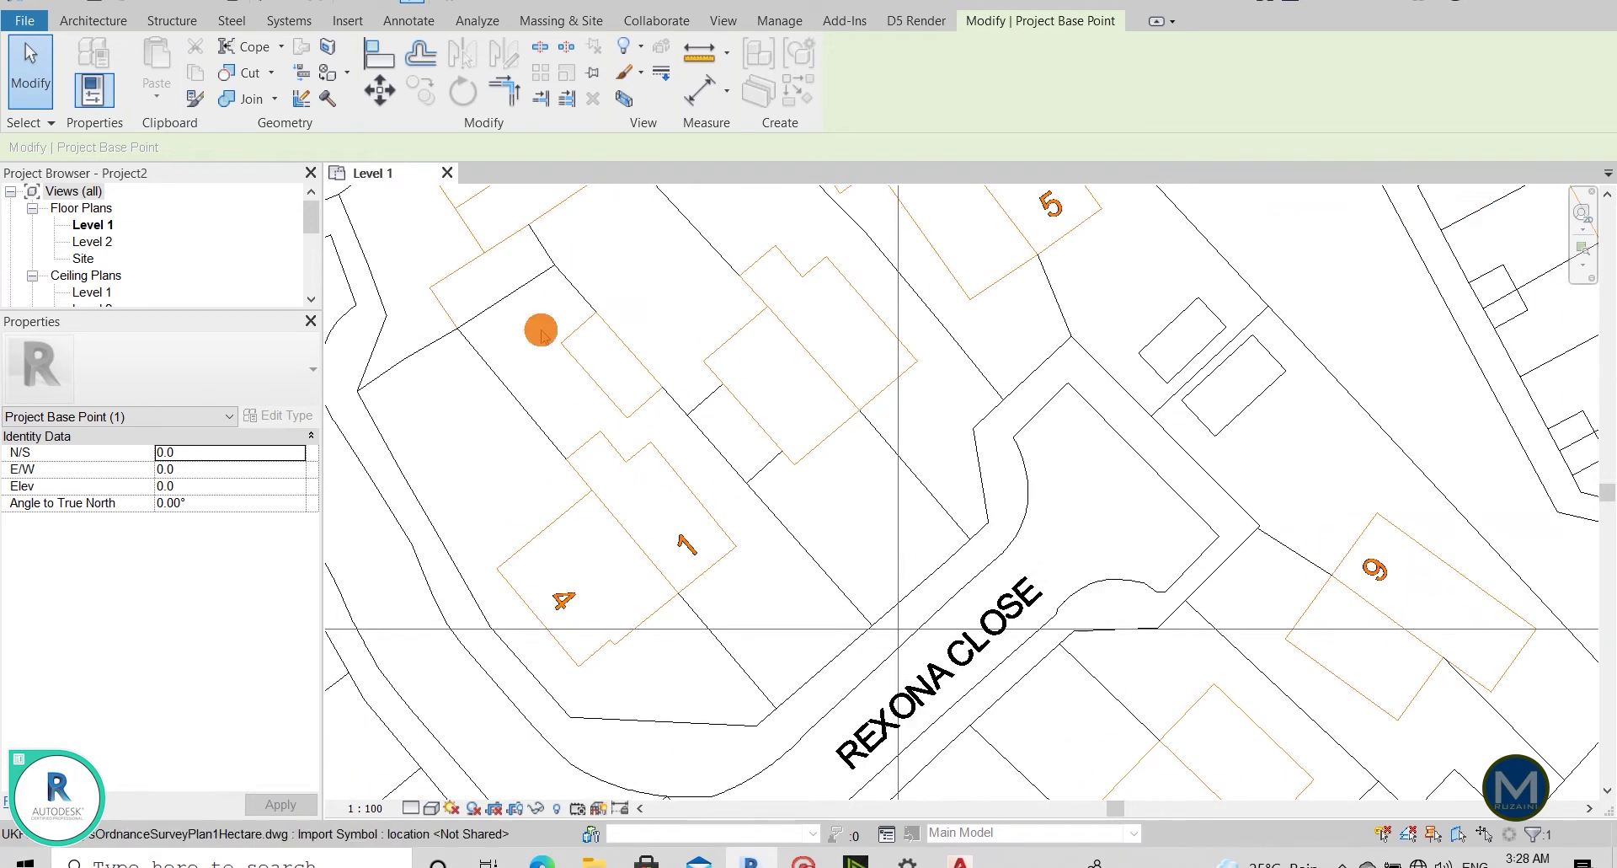
pyautogui.scroll(-3, 783, 452)
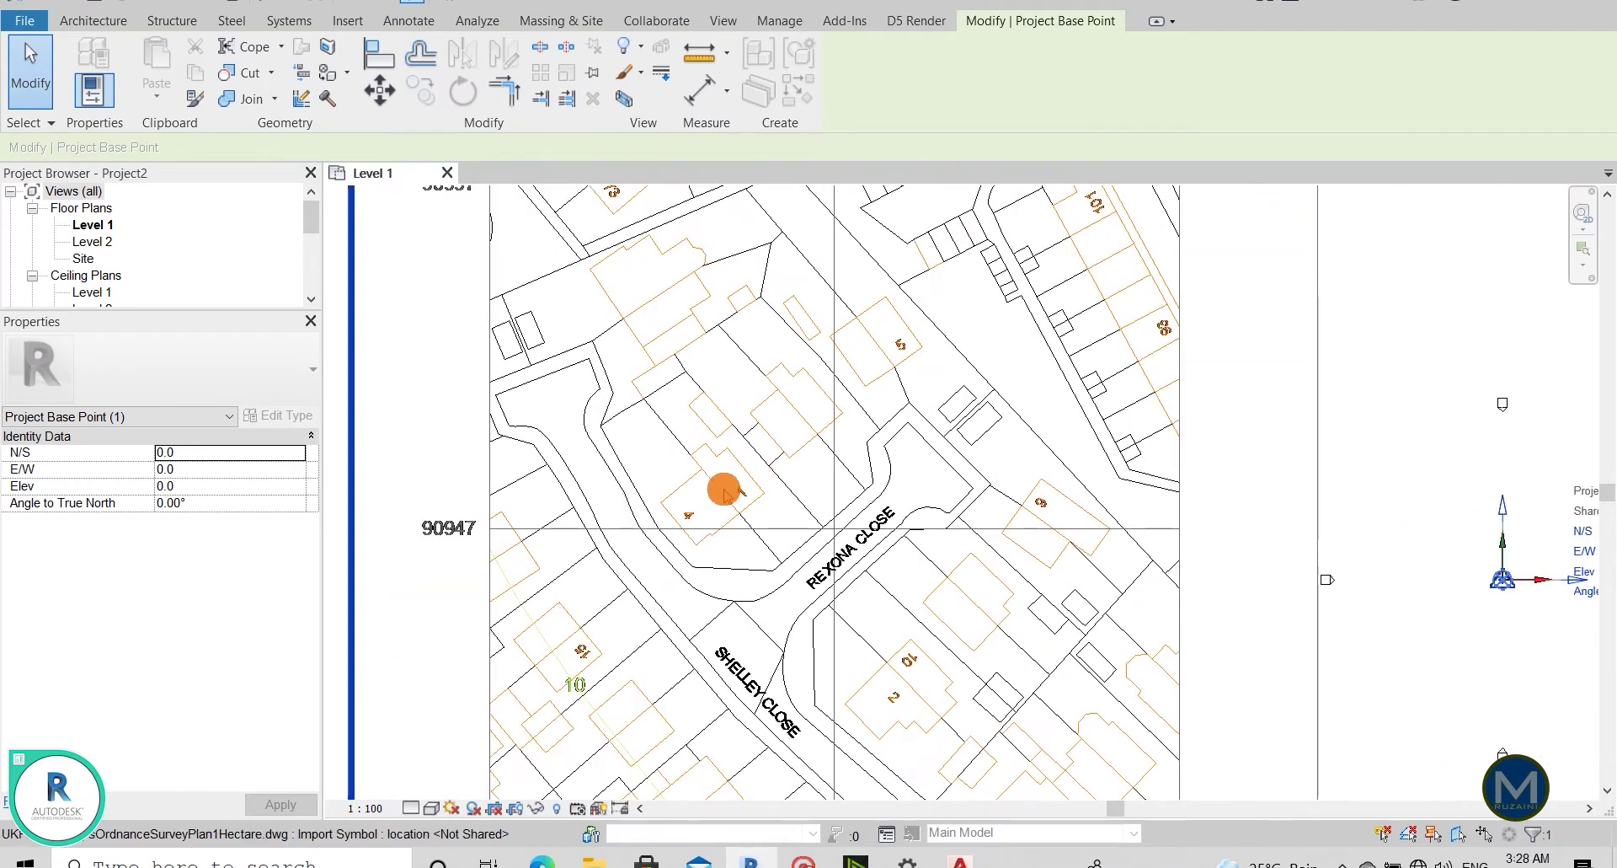
pyautogui.scroll(2, 720, 397)
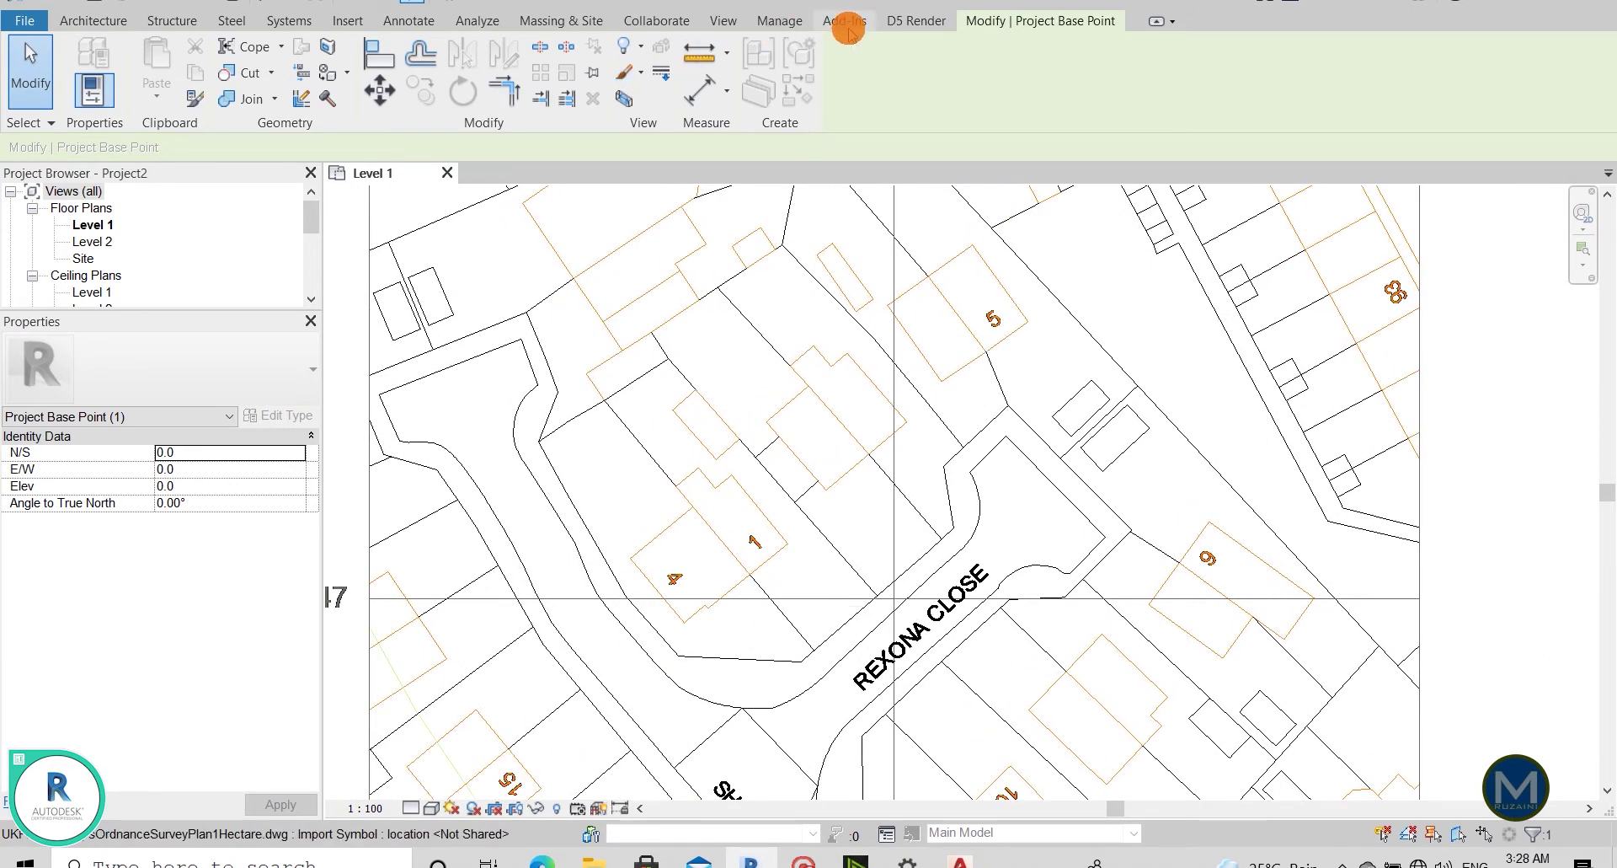
# Launch Rotate Project North from Manage > Position.
pyautogui.click(779, 22)
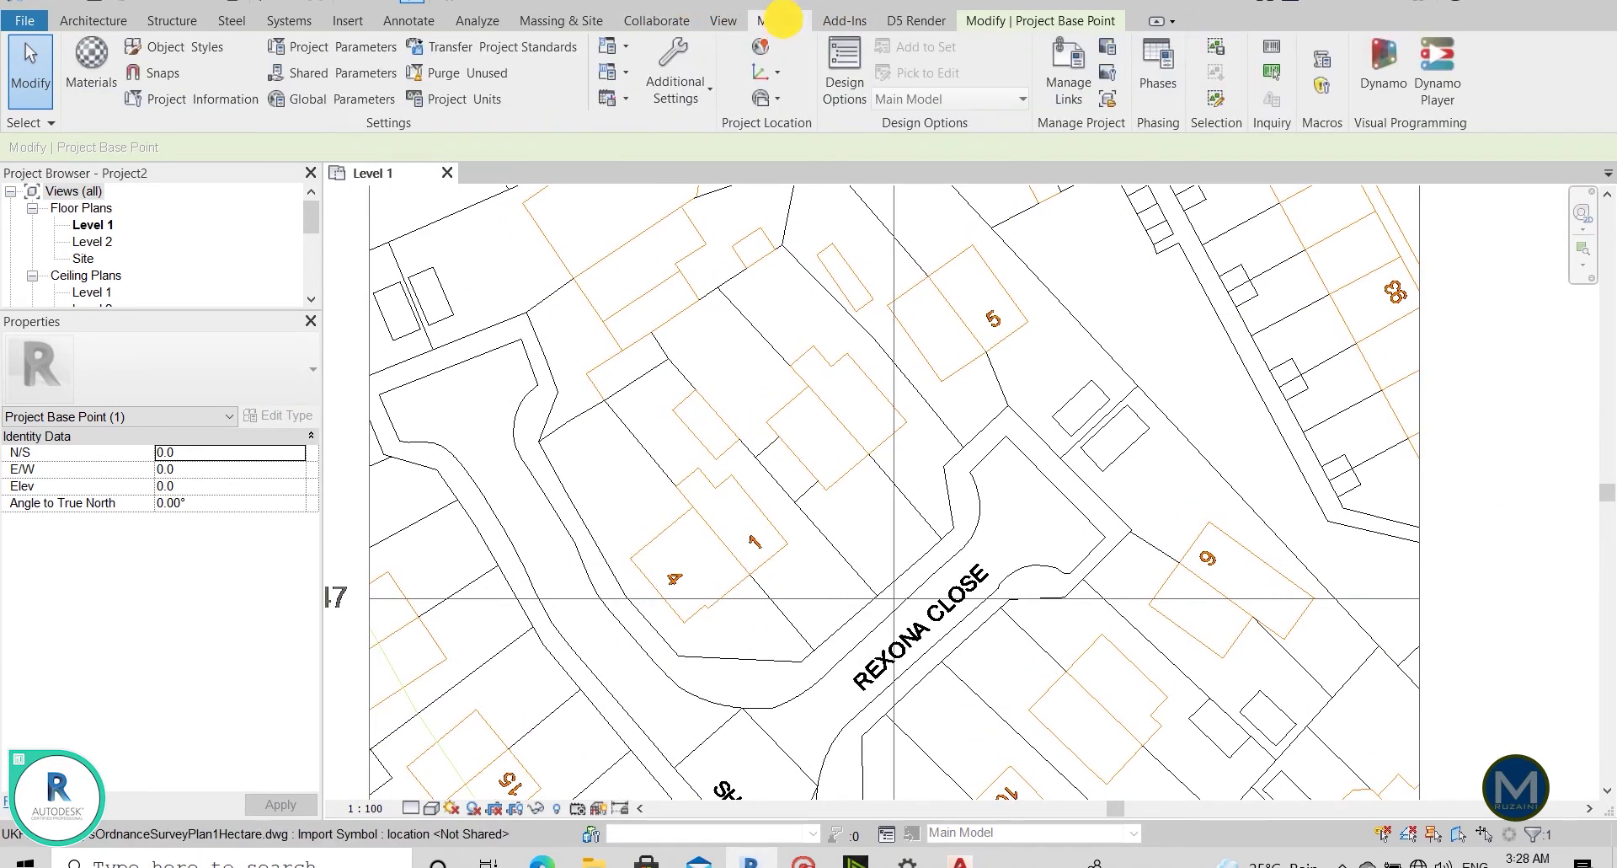
pyautogui.click(782, 99)
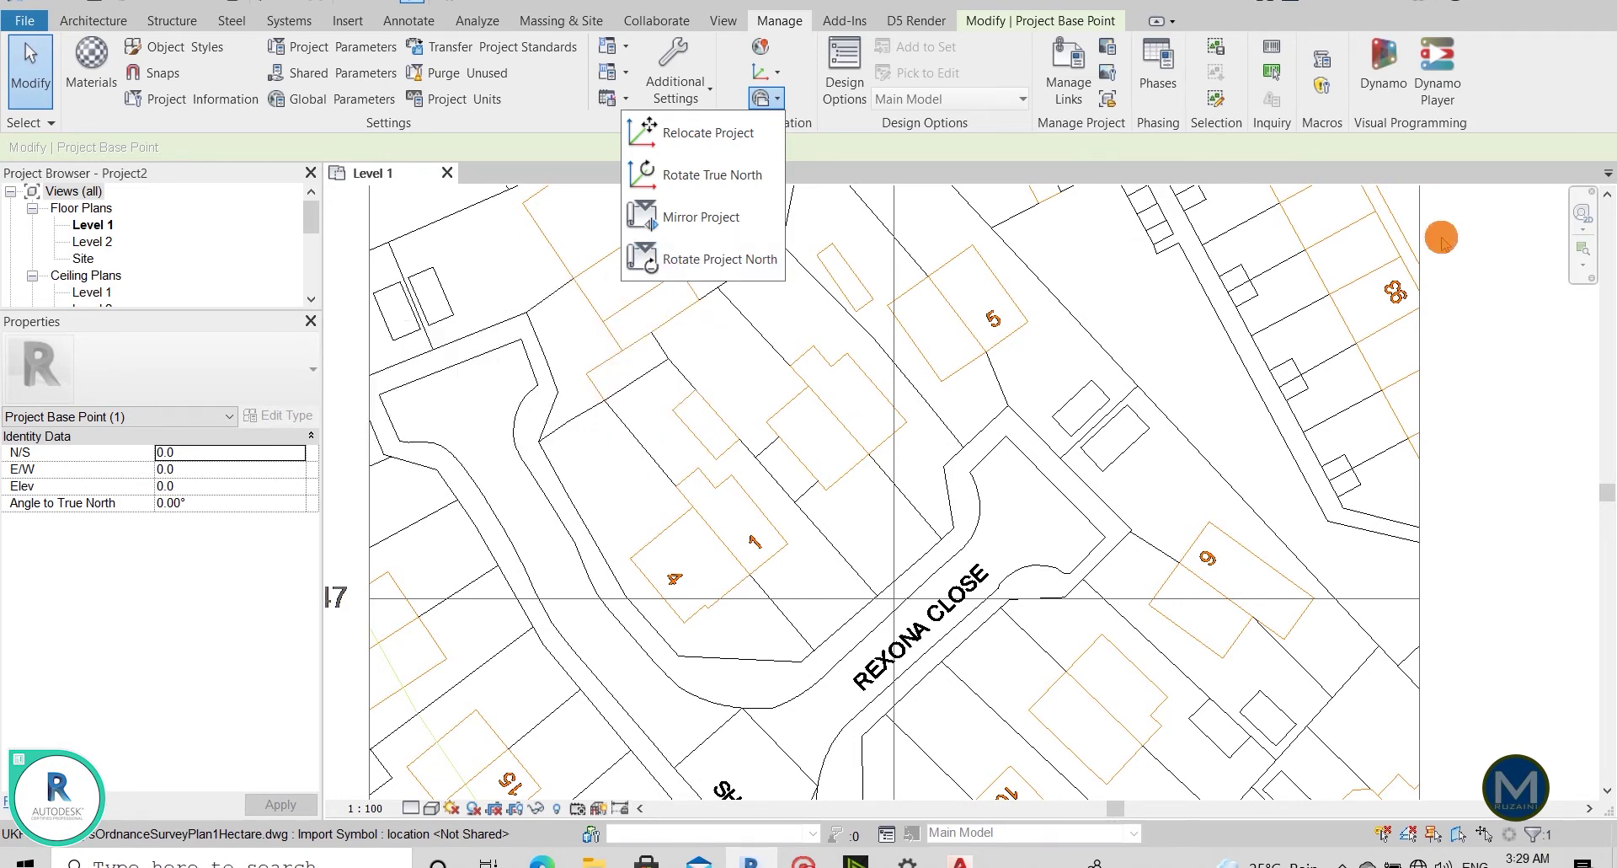
pyautogui.click(661, 257)
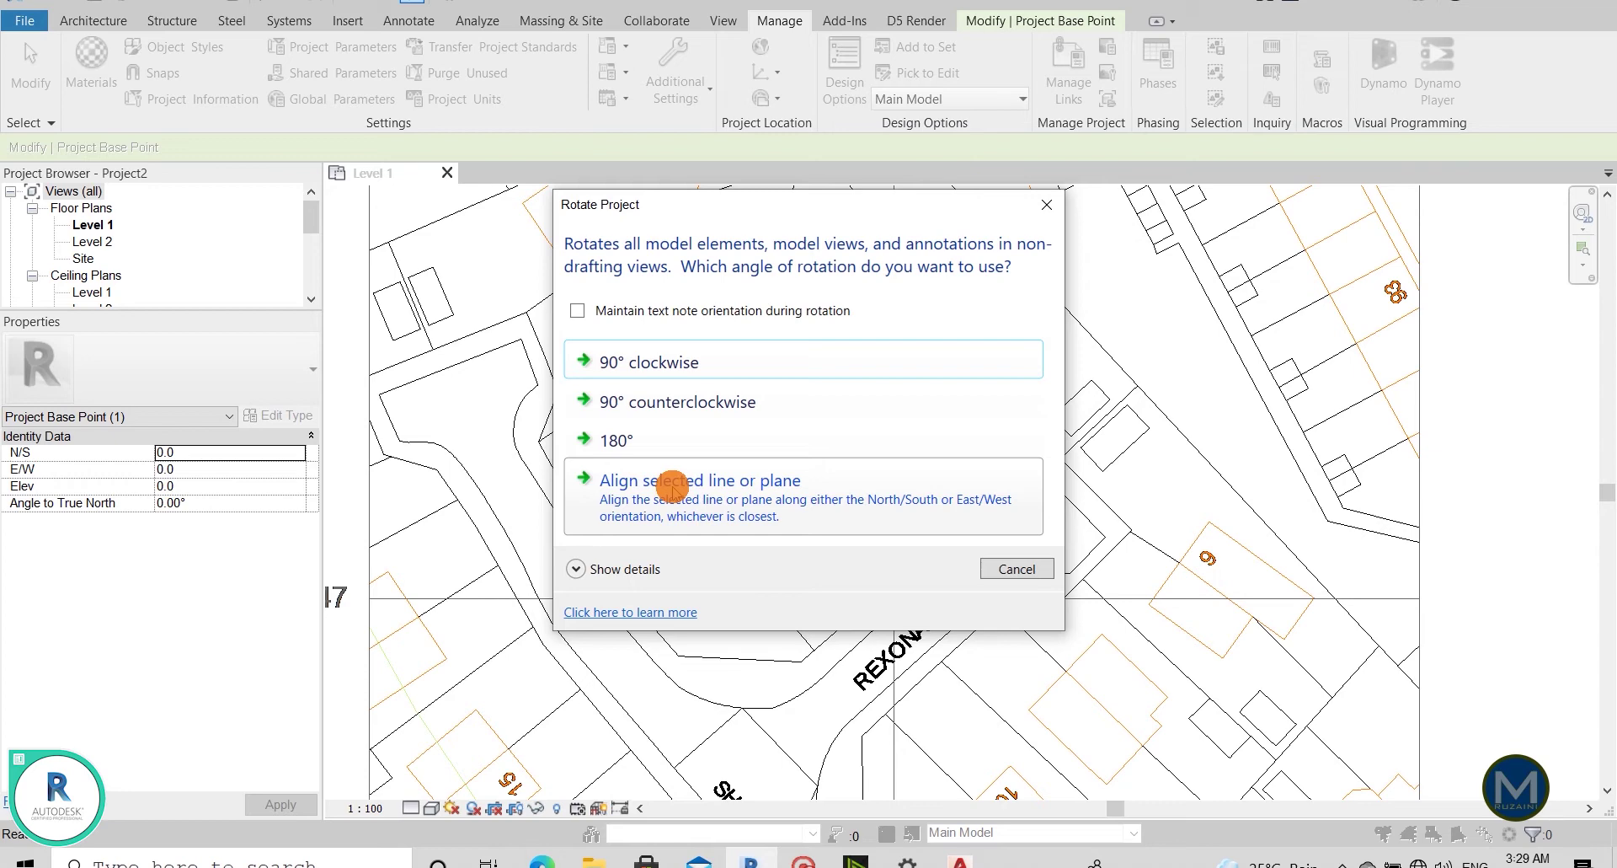
# Align project north to house 1's boundary line and dismiss the 94-element rotation warning.
pyautogui.click(621, 488)
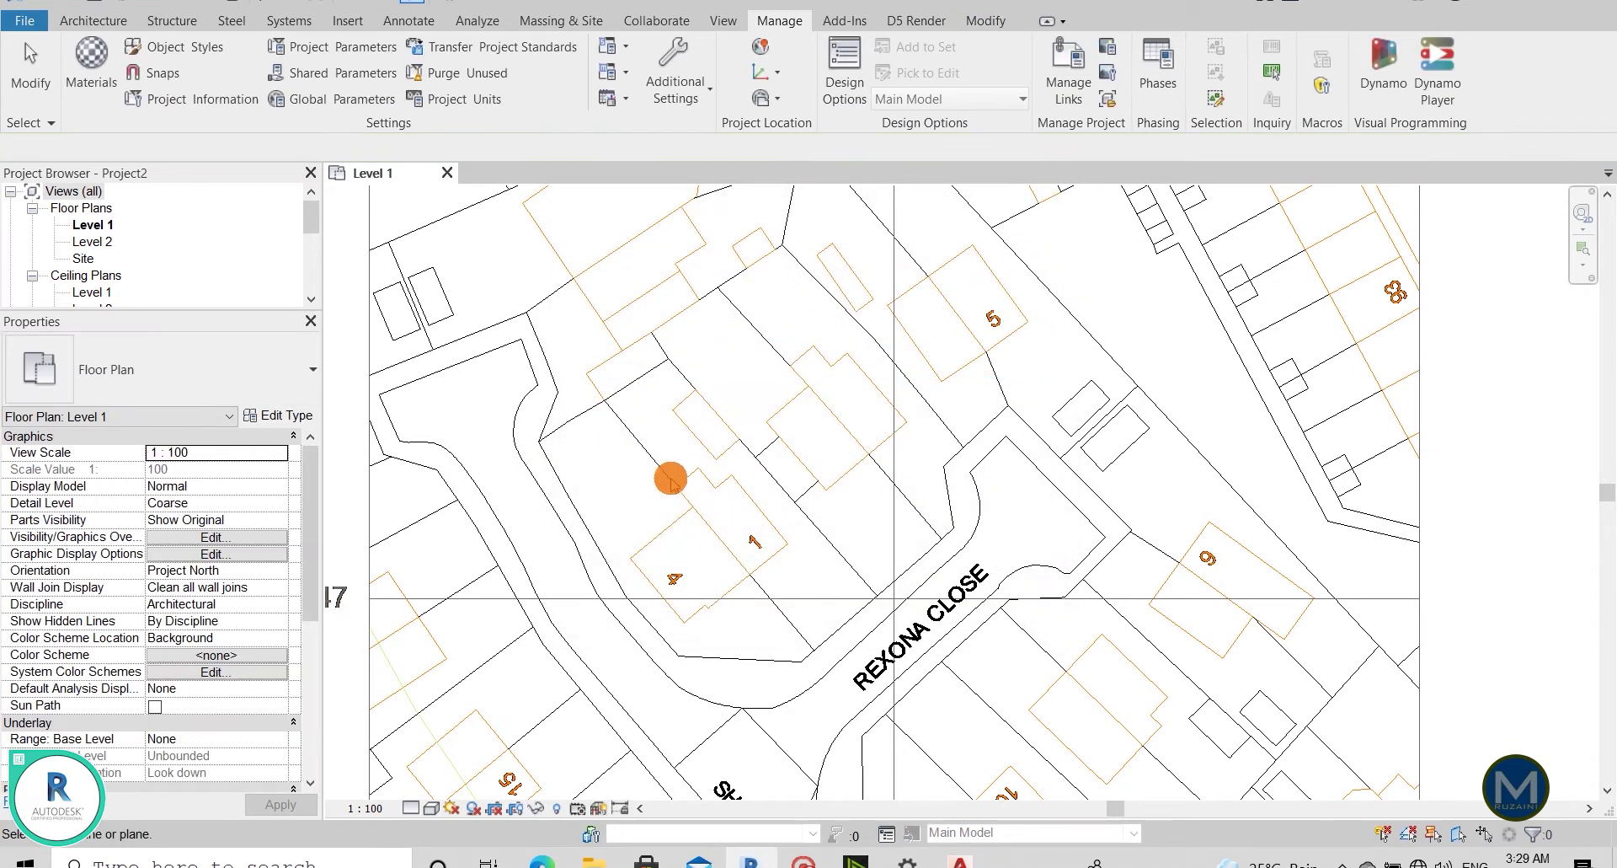
pyautogui.scroll(3, 708, 491)
pyautogui.scroll(4, 707, 491)
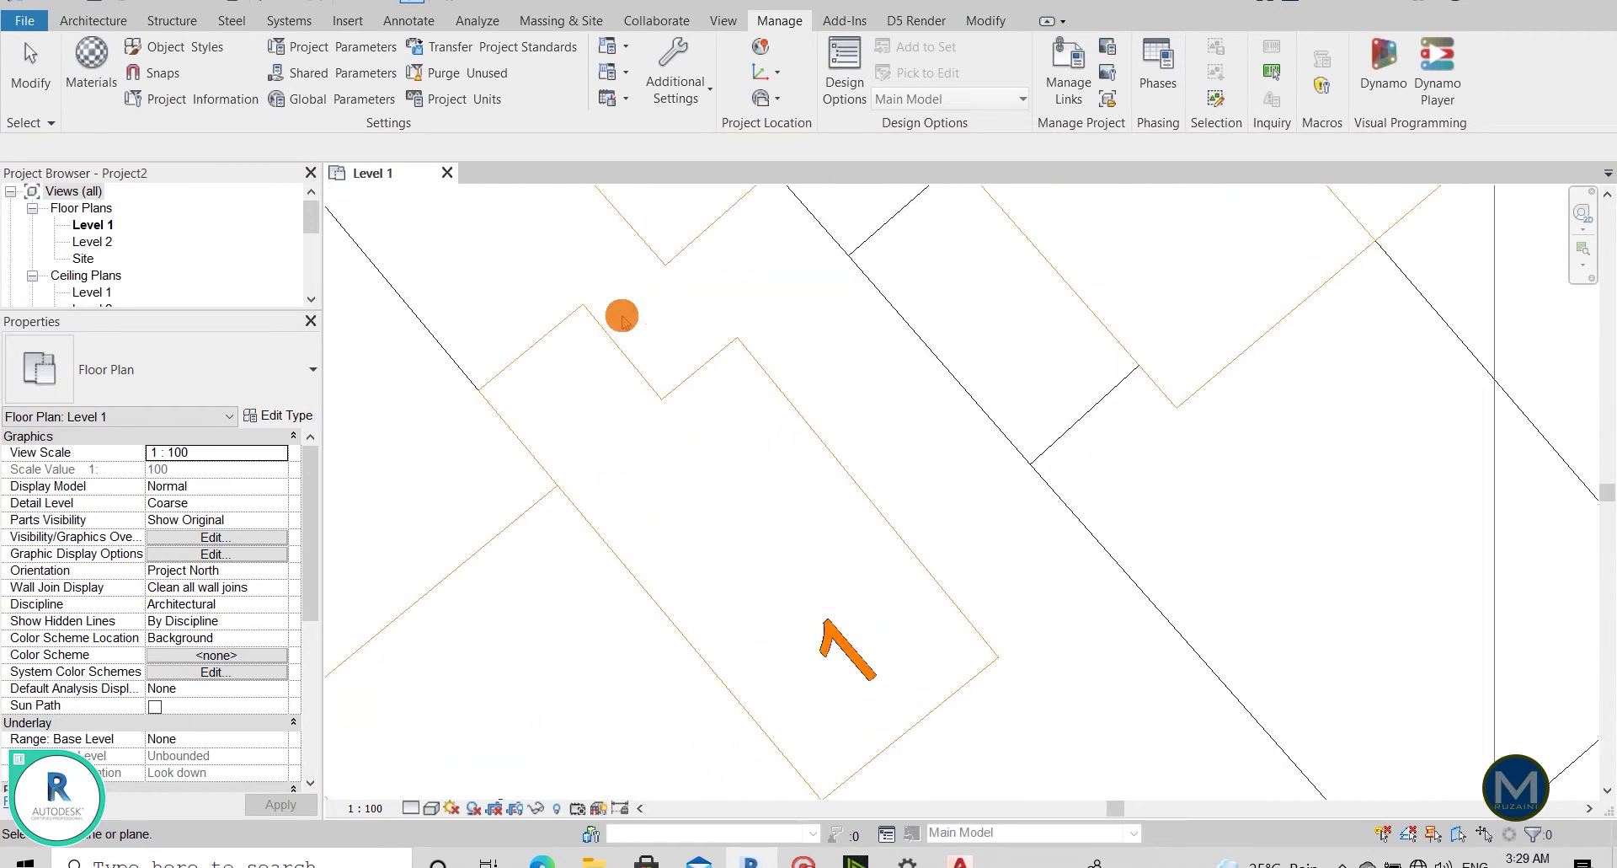
pyautogui.scroll(-2, 742, 506)
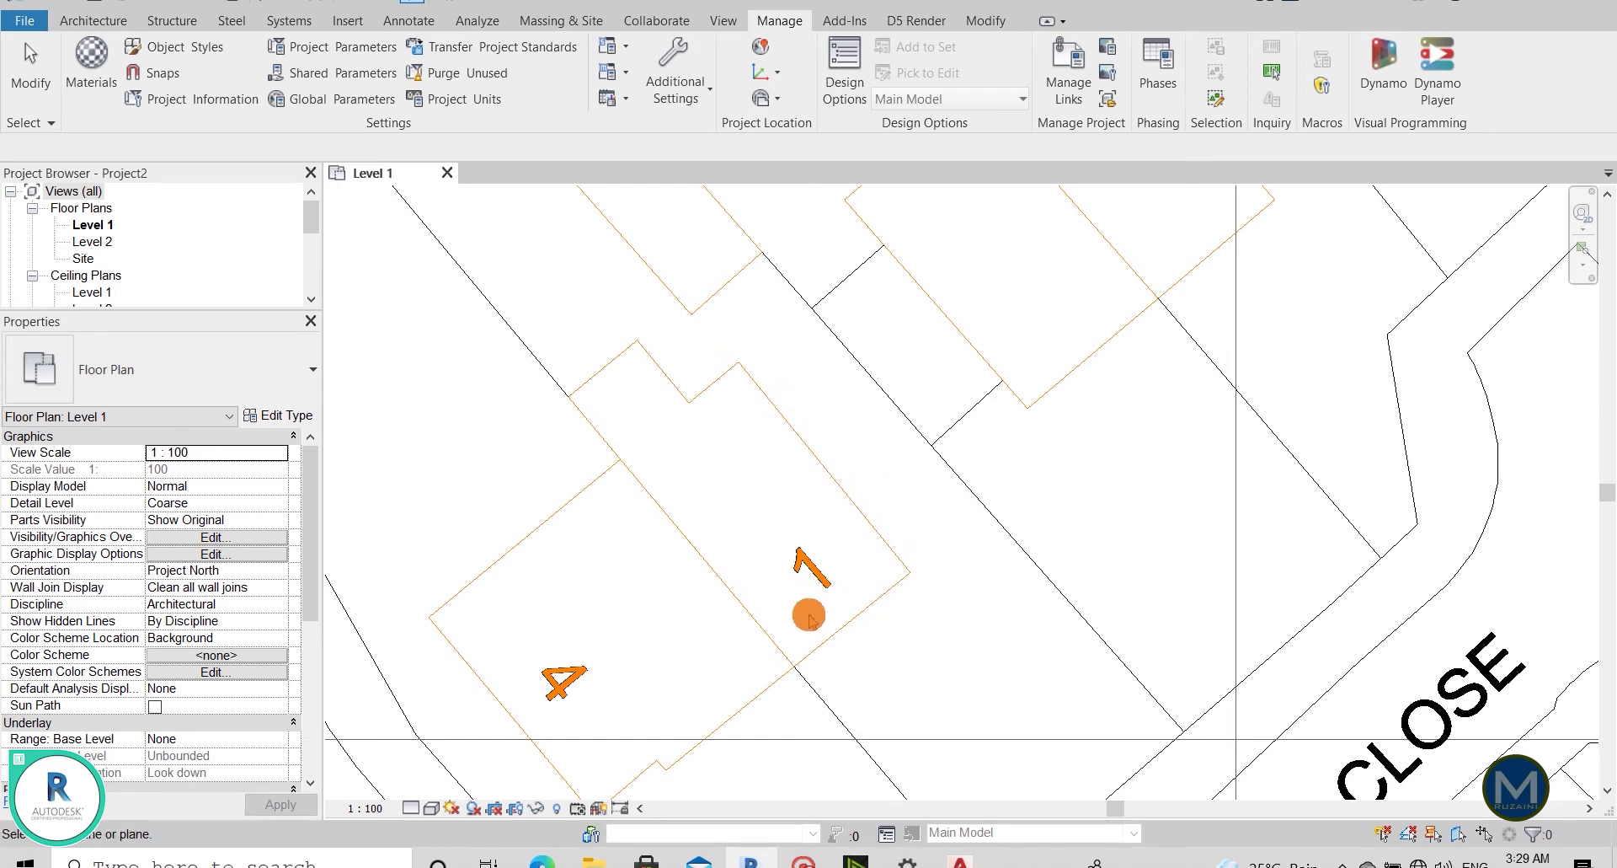
pyautogui.scroll(-3, 690, 370)
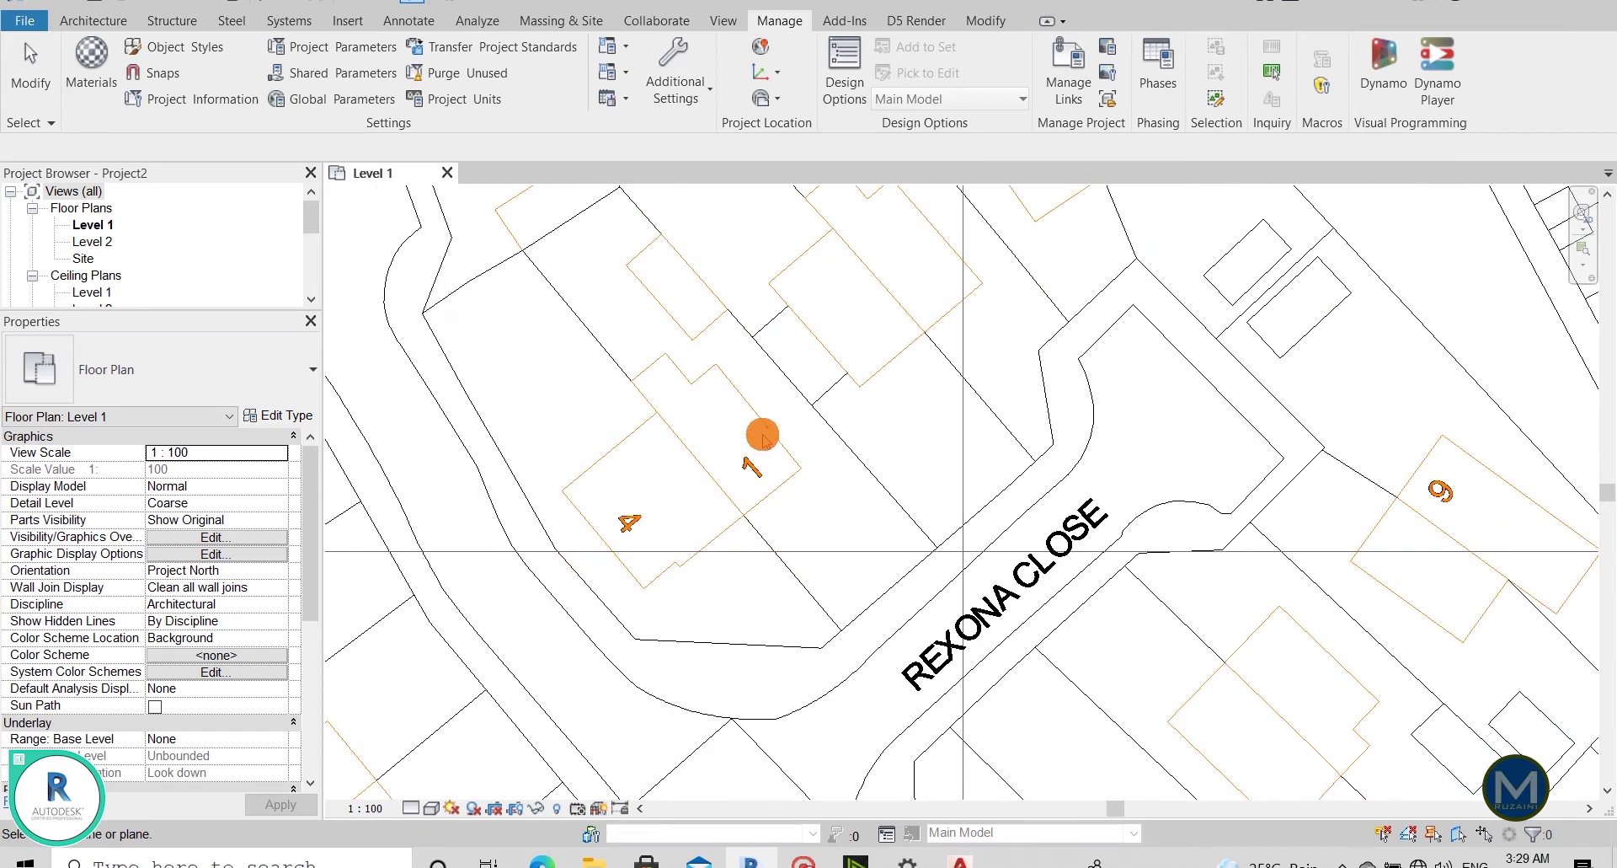
pyautogui.scroll(3, 695, 407)
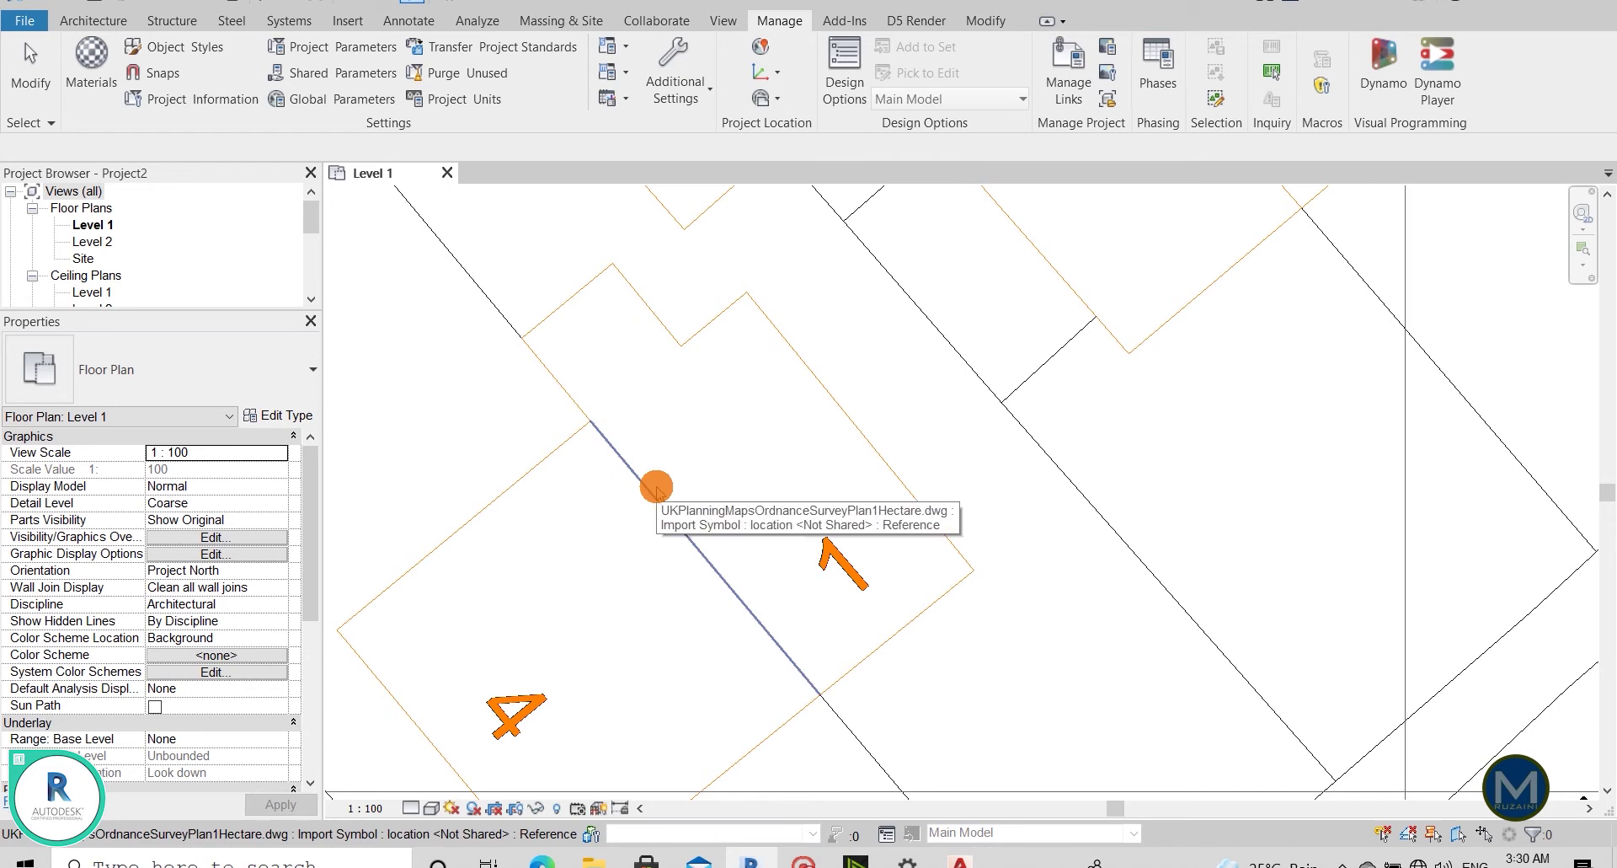
pyautogui.click(651, 487)
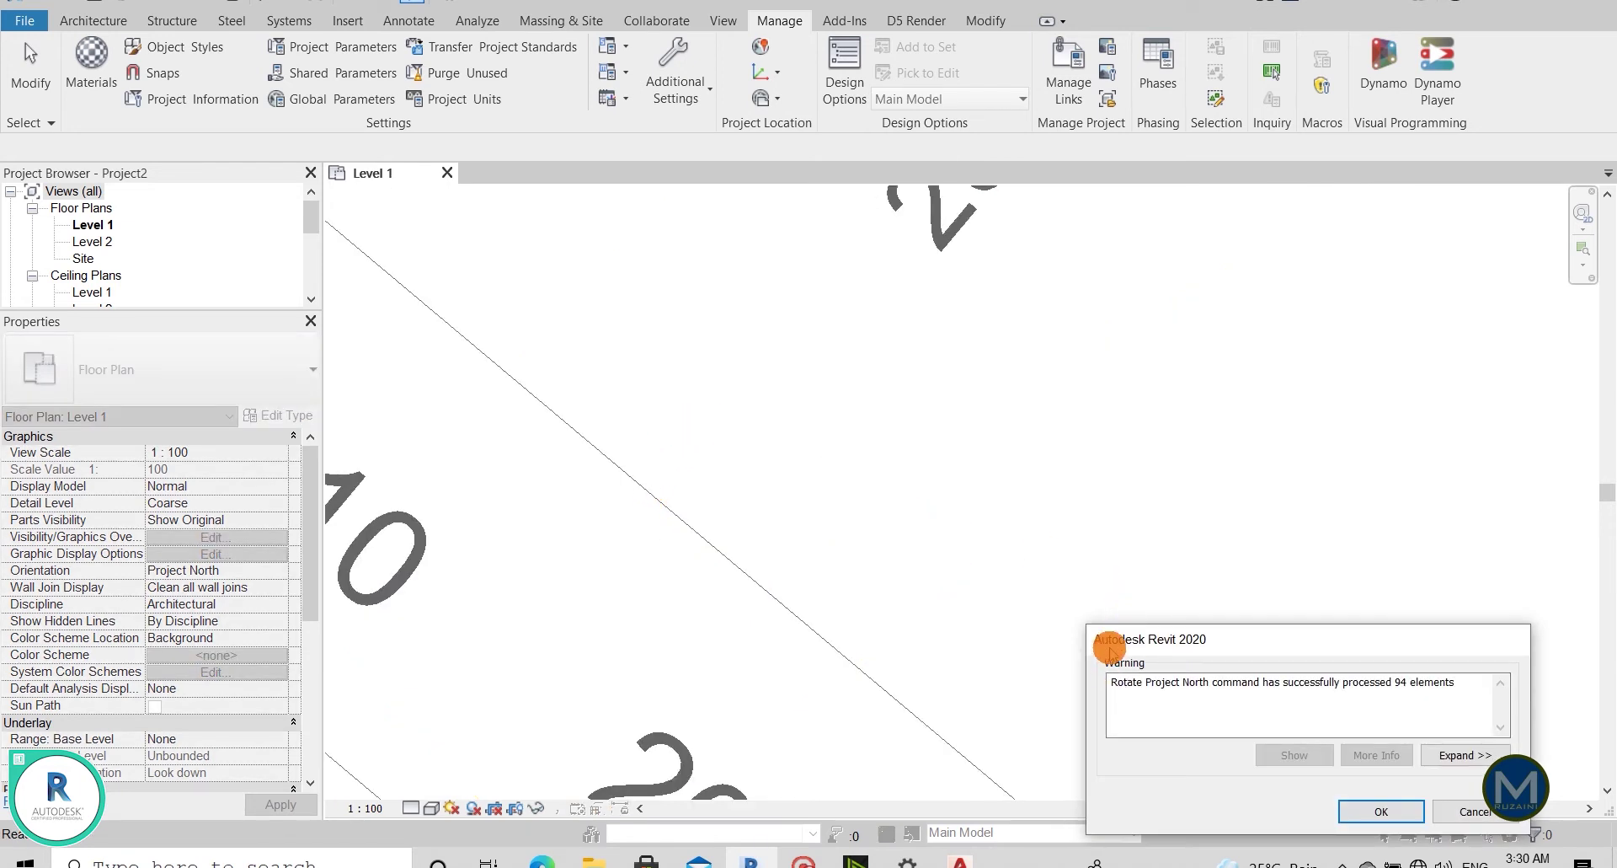
pyautogui.moveTo(1115, 639); pyautogui.dragTo(1079, 573)
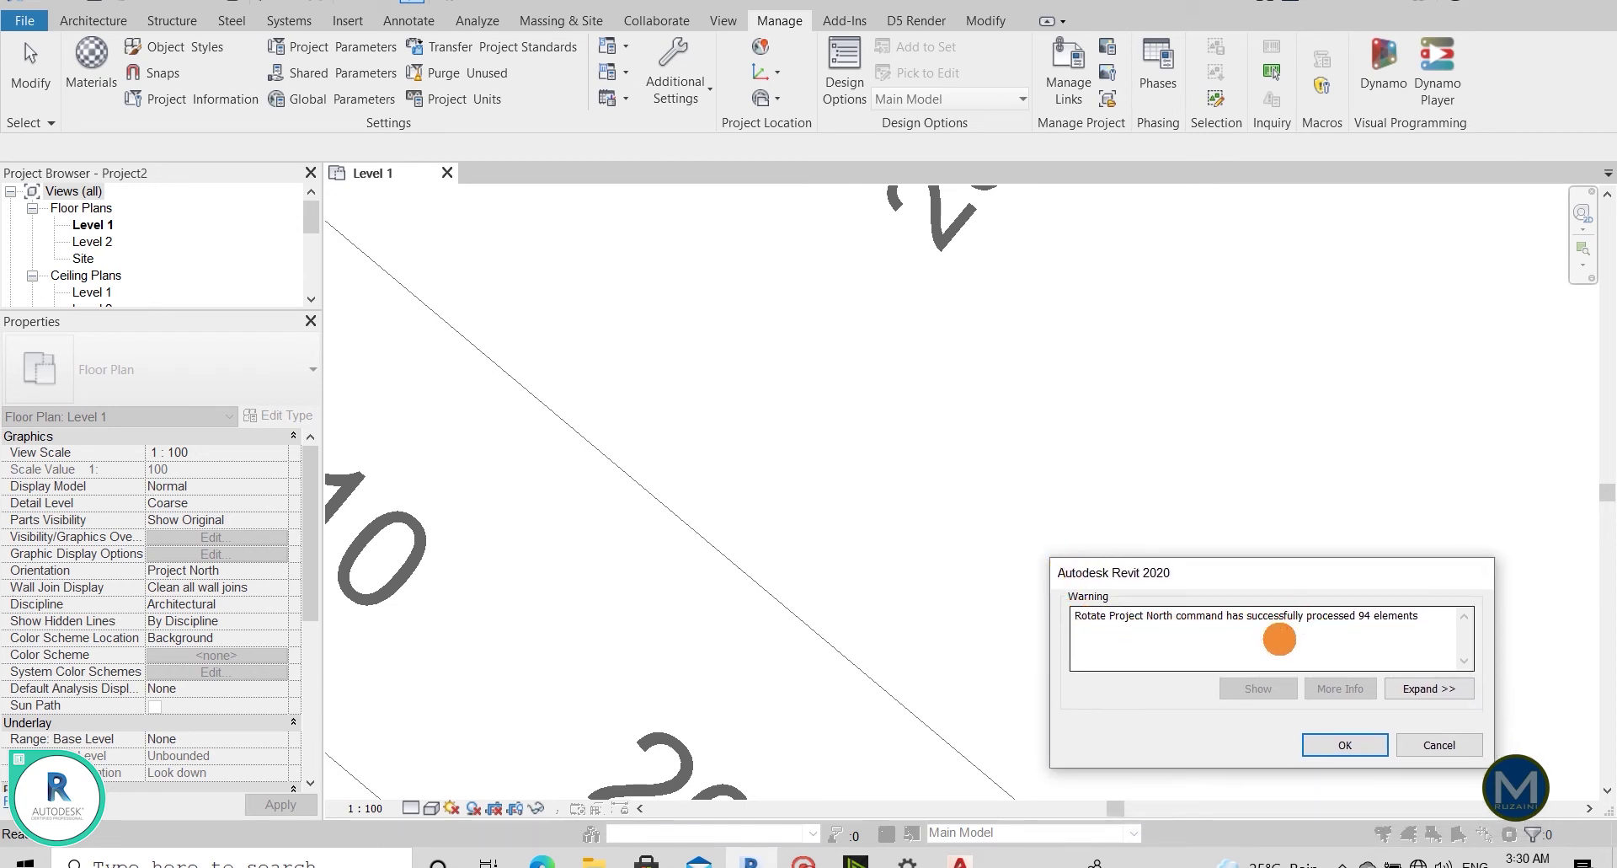
pyautogui.click(1339, 741)
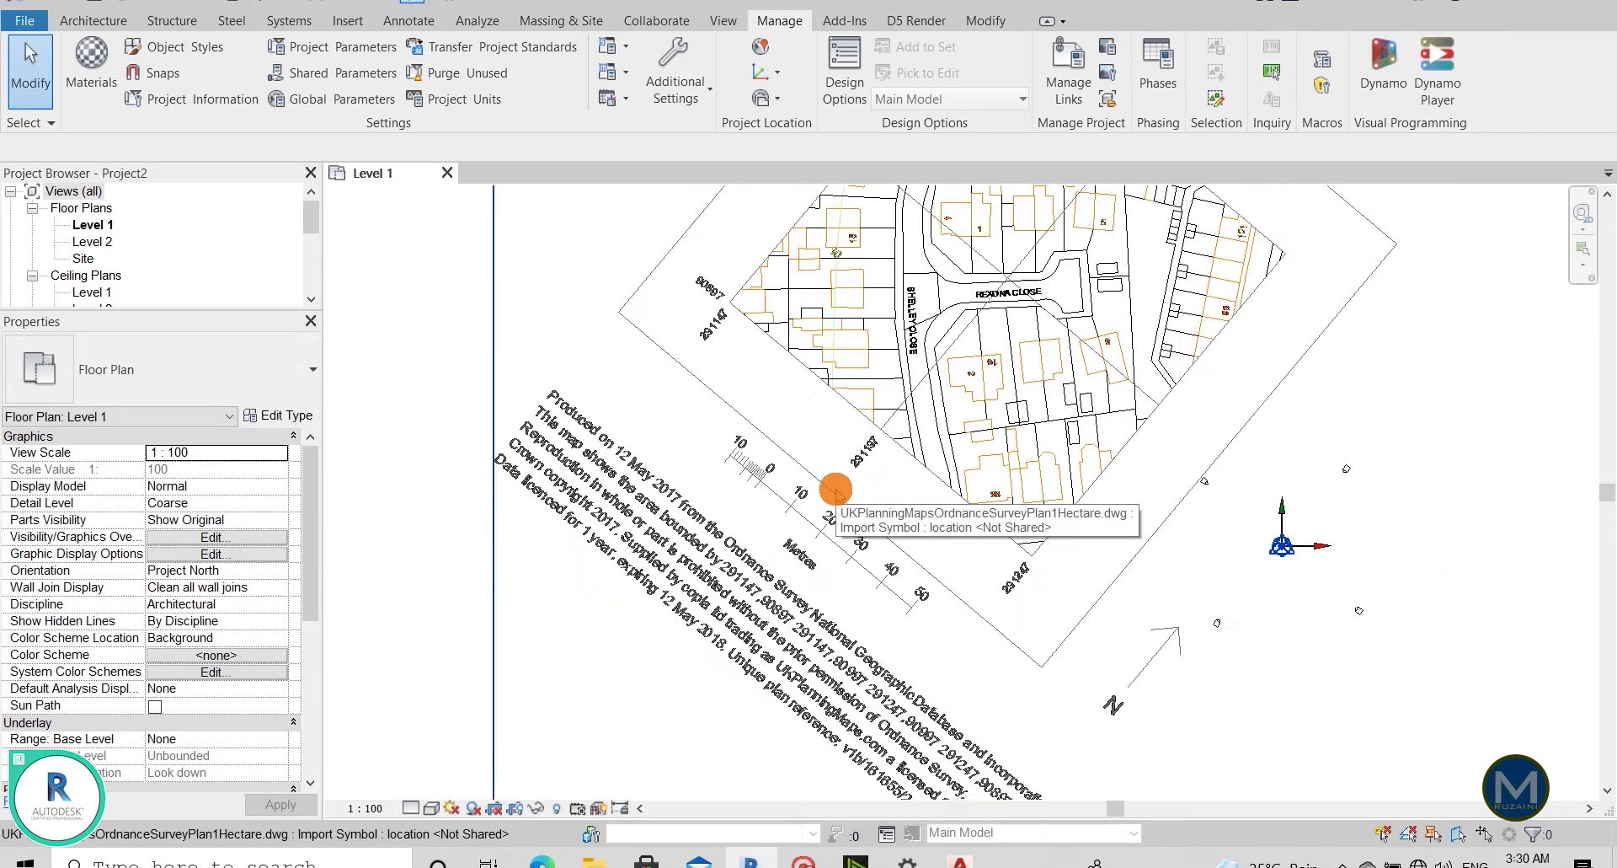
# Start Generic - 200mm walls at house 1's top-left corner, down the left side and along the bottom.
pyautogui.scroll(4, 965, 212)
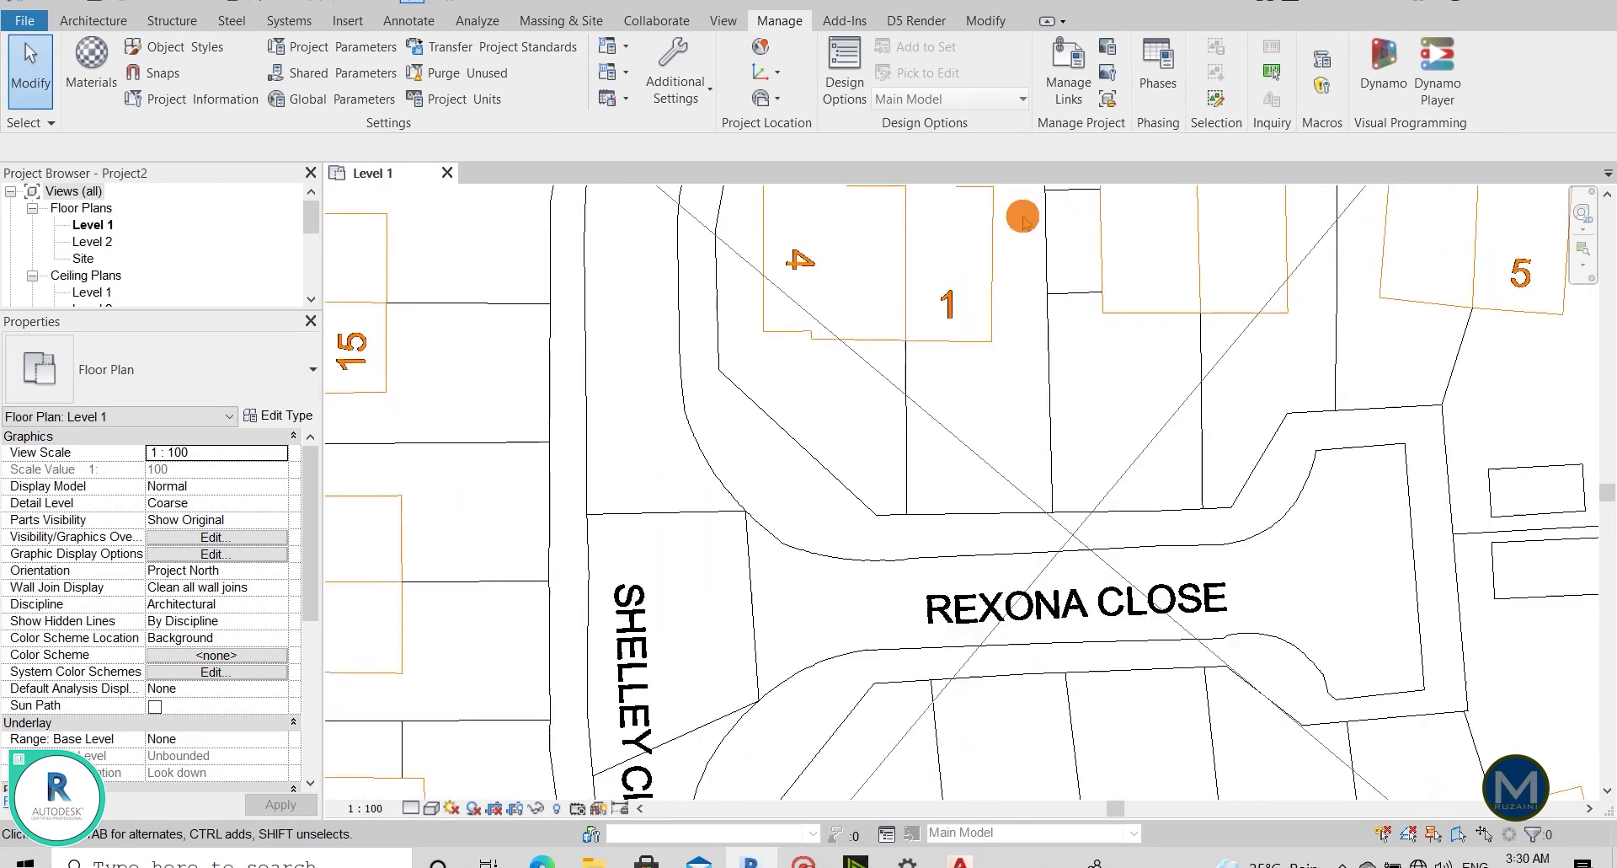
pyautogui.scroll(-1, 742, 628)
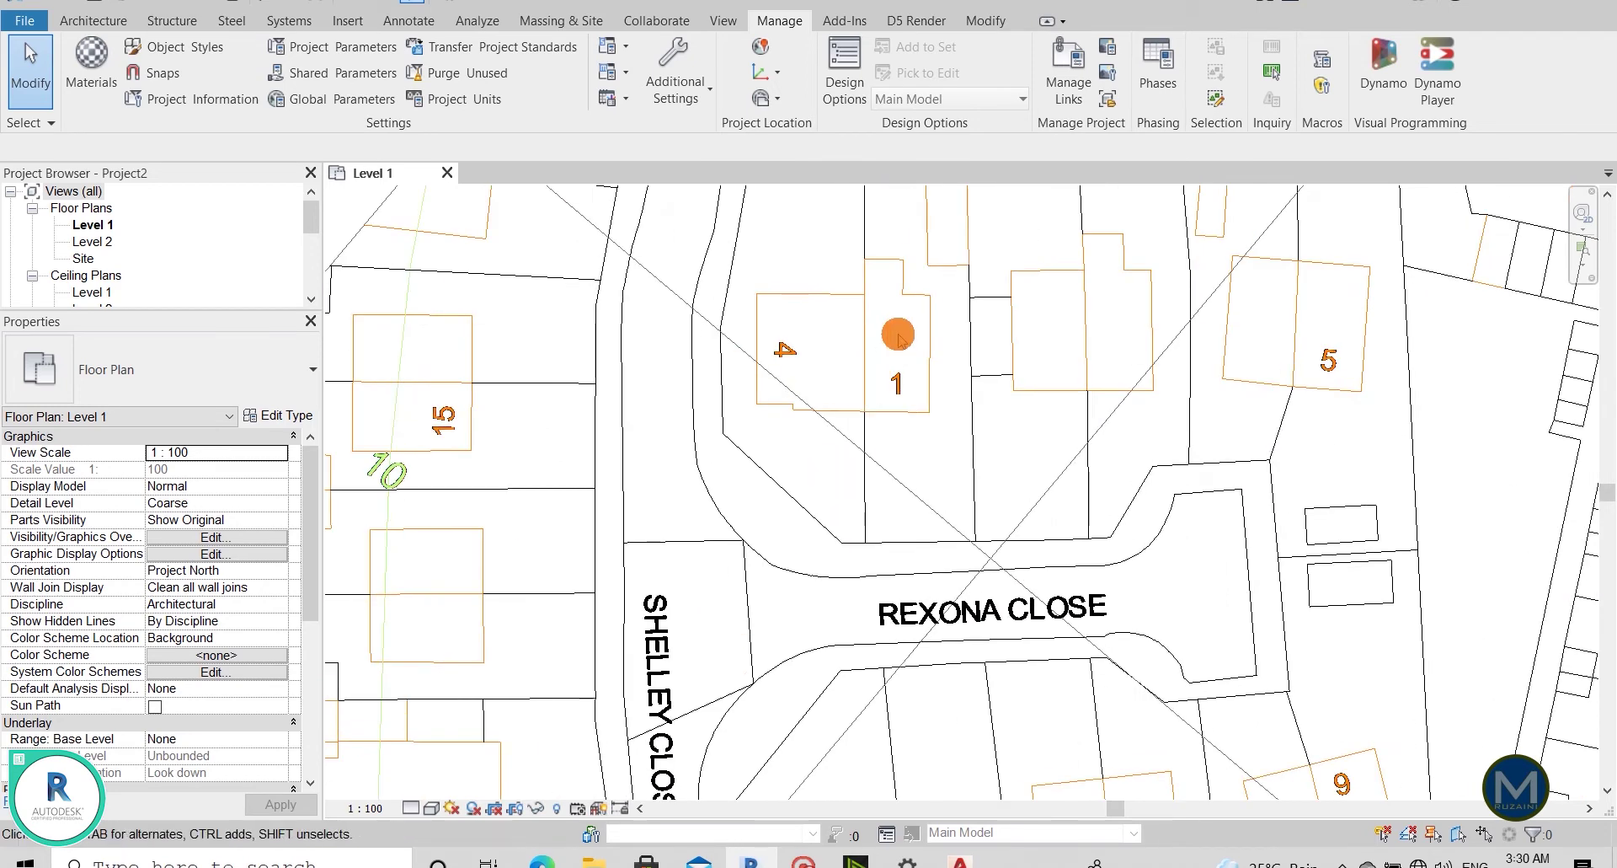
pyautogui.scroll(3, 947, 223)
pyautogui.scroll(2, 794, 352)
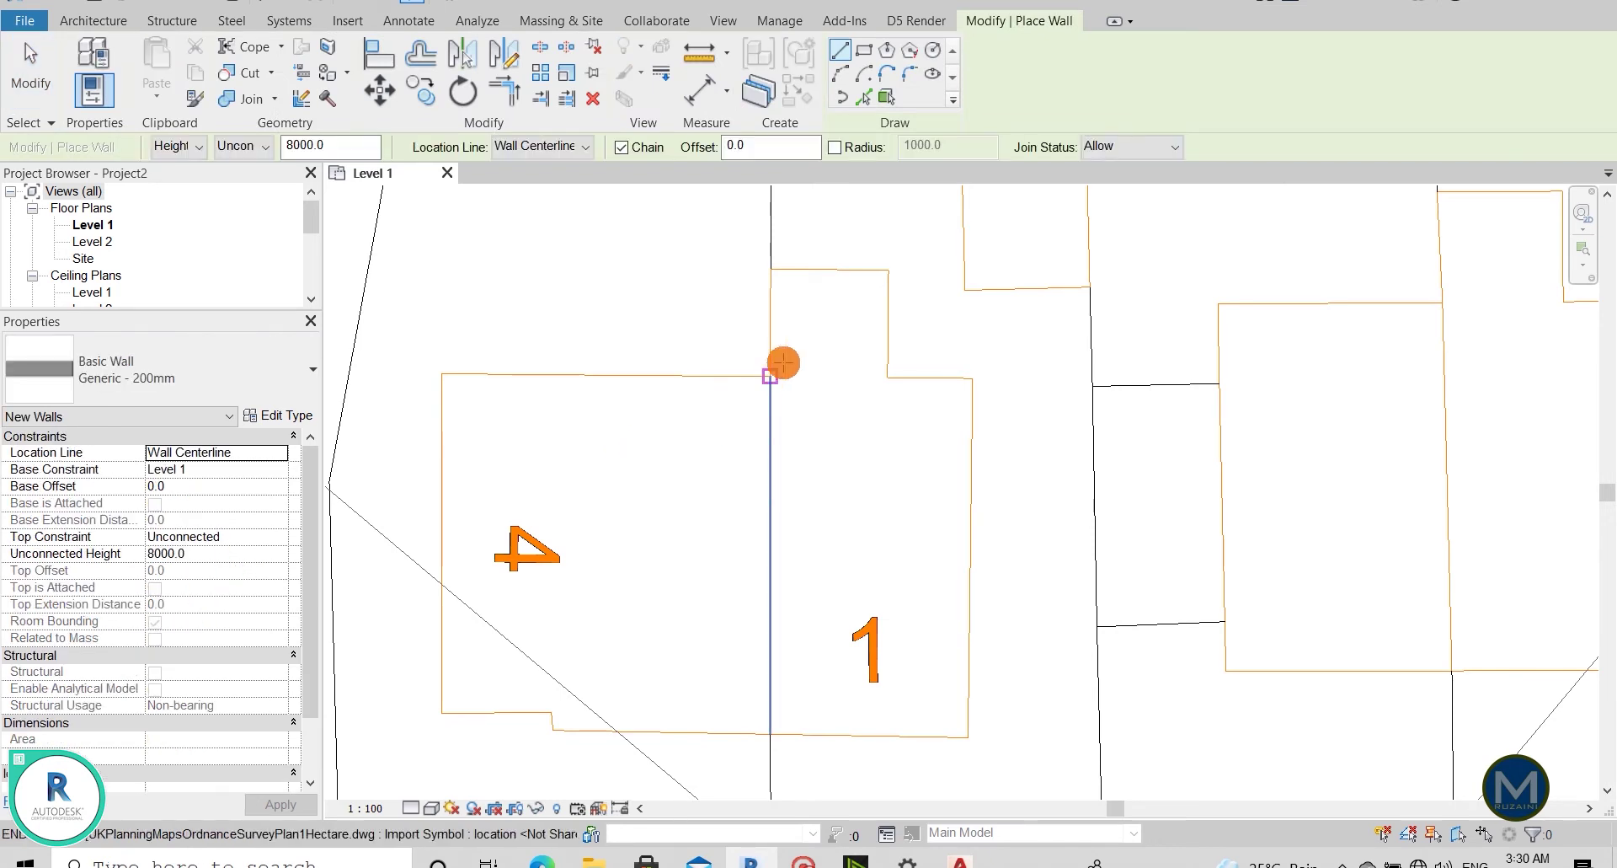
pyautogui.click(772, 270)
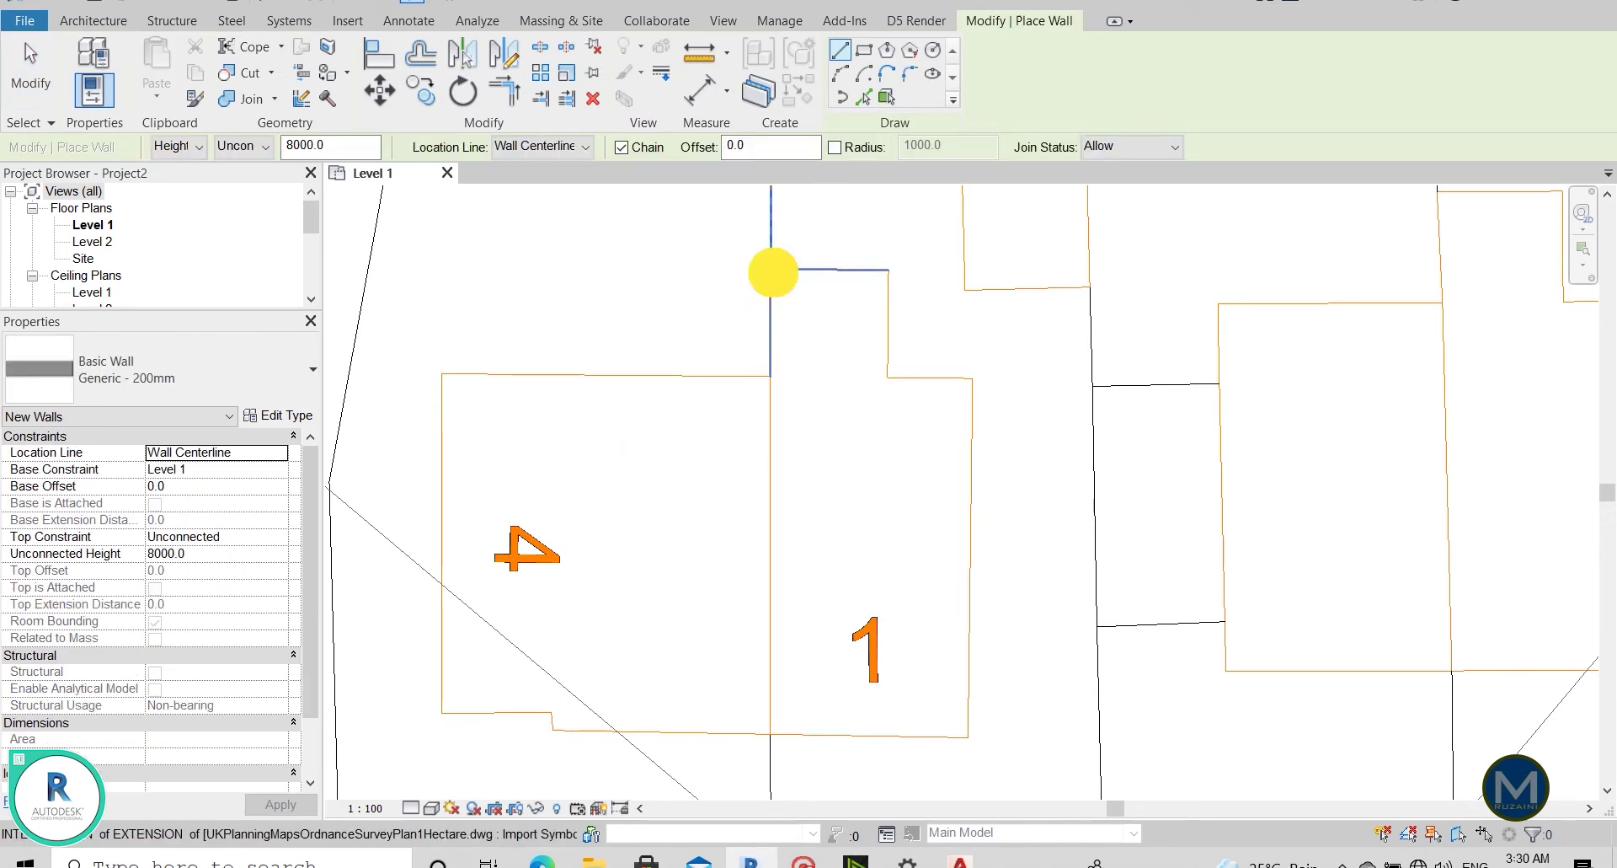
pyautogui.click(769, 736)
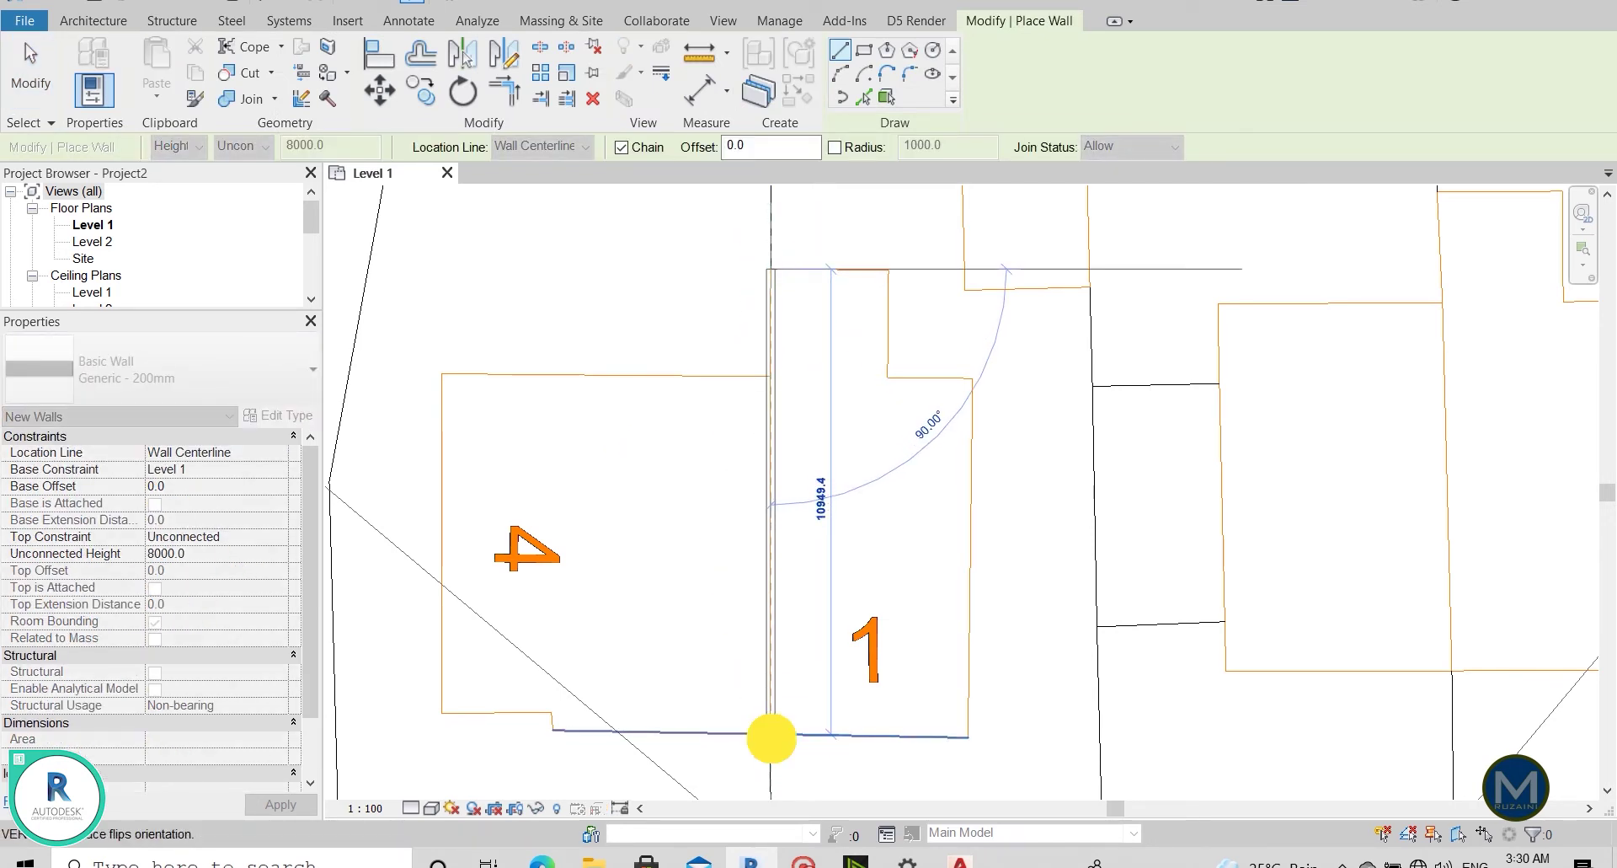
pyautogui.click(968, 735)
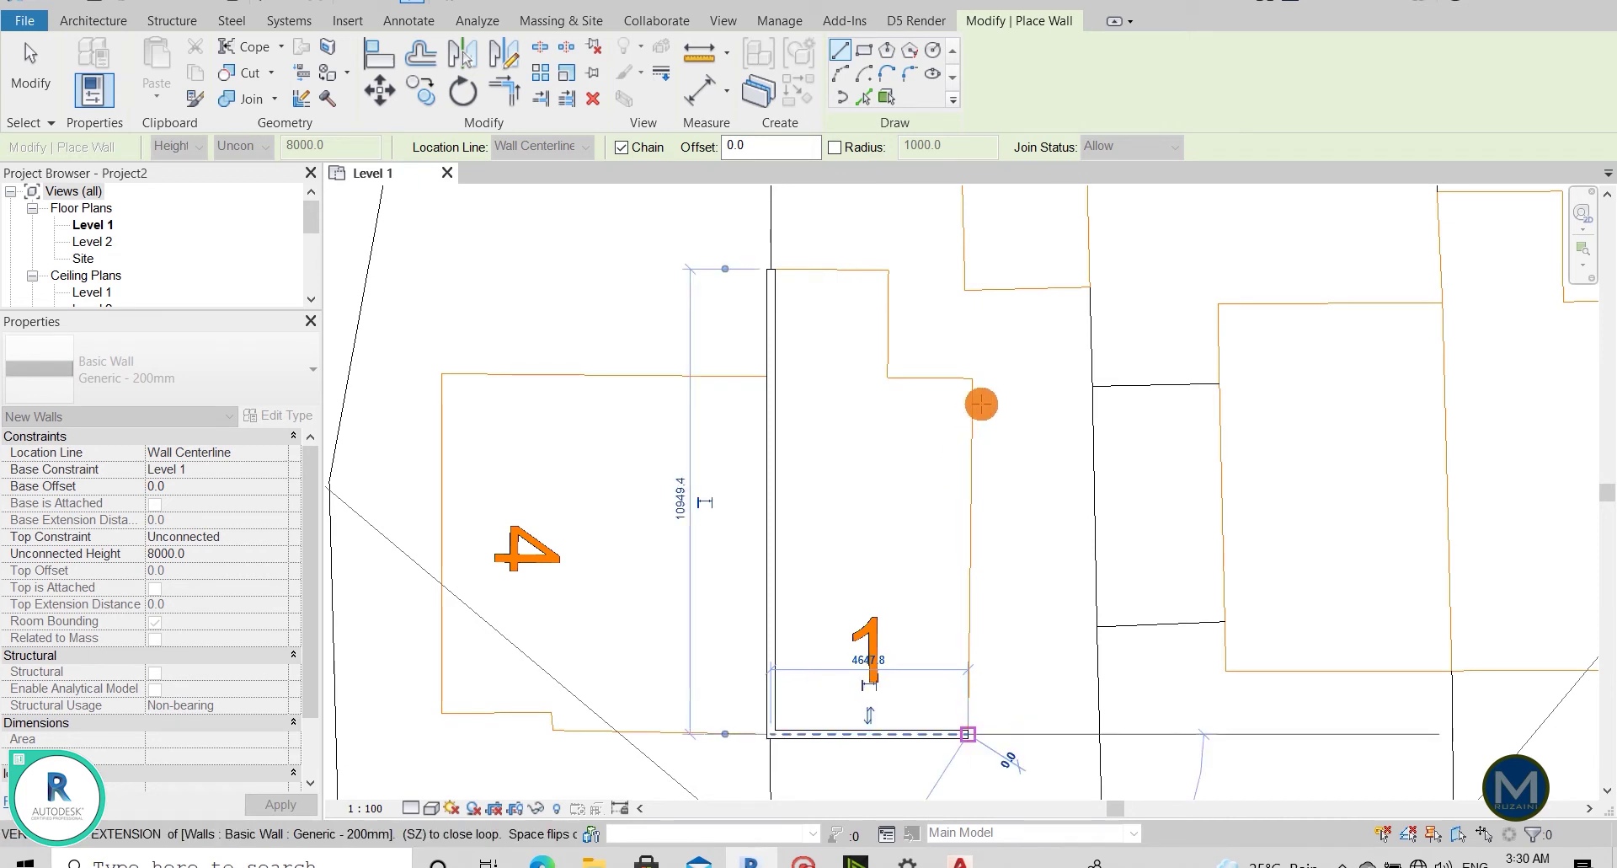
# Continue the walls up the right side, around the outline step, and back to the start corner.
pyautogui.click(967, 380)
pyautogui.click(886, 379)
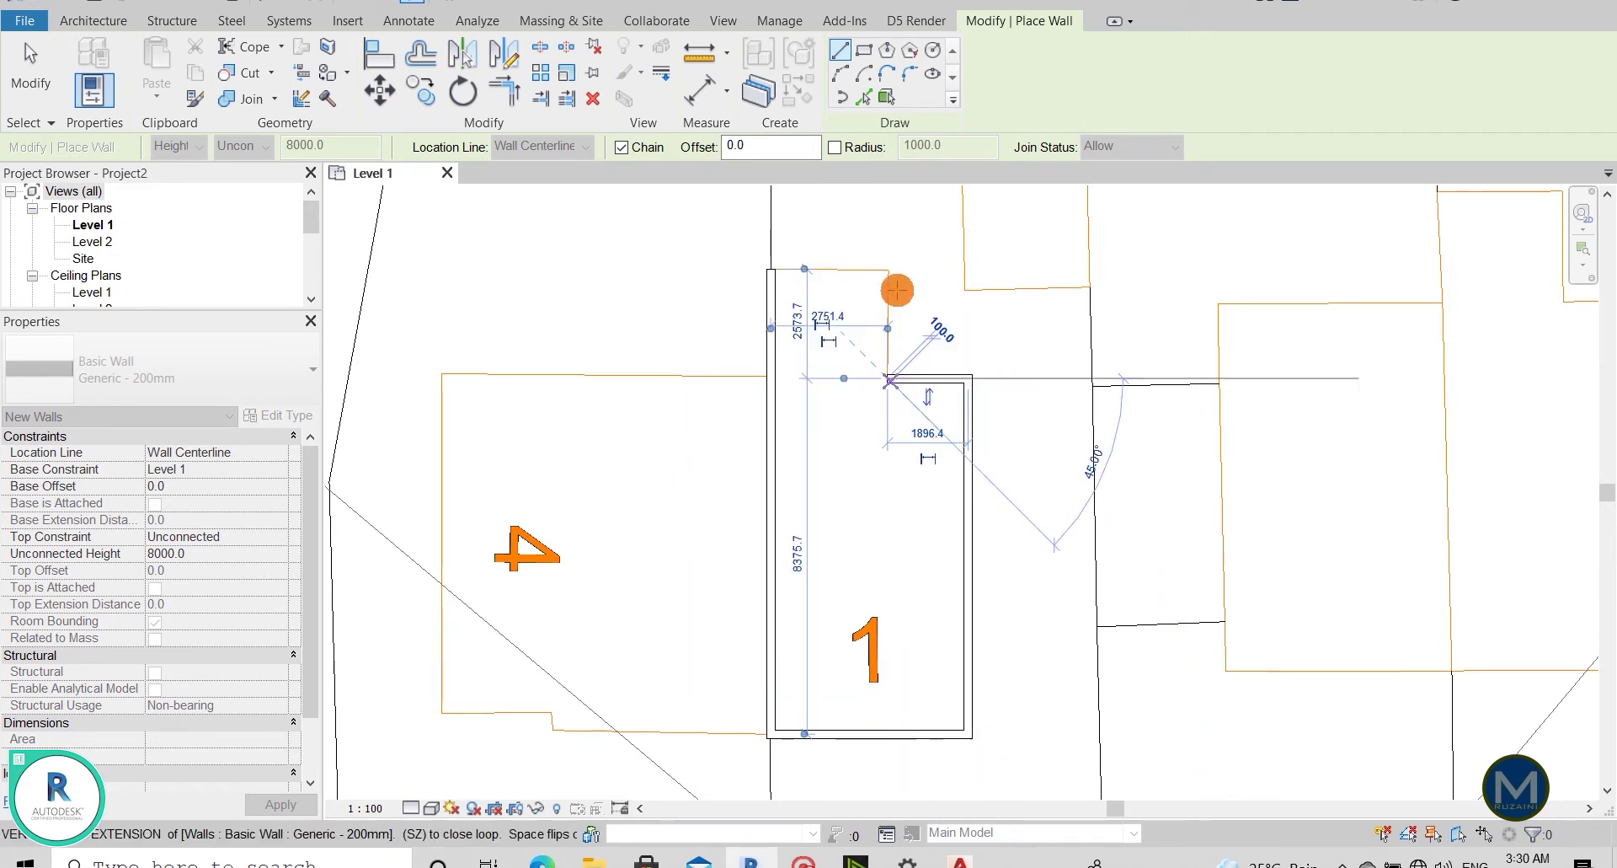
pyautogui.click(886, 270)
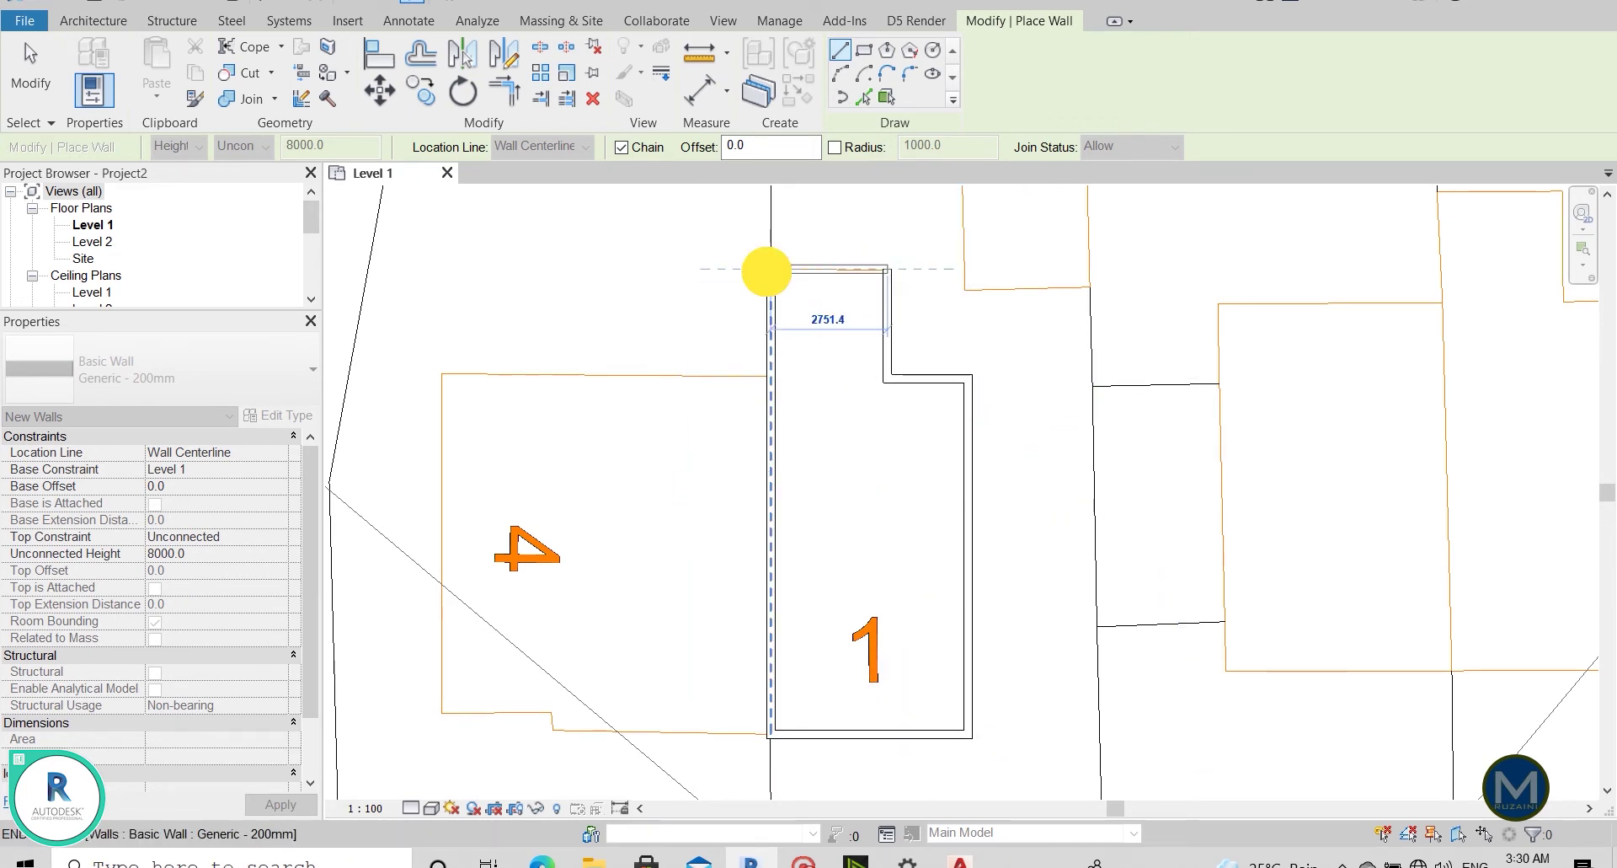
pyautogui.click(767, 271)
pyautogui.press('Escape')
pyautogui.press('Escape')
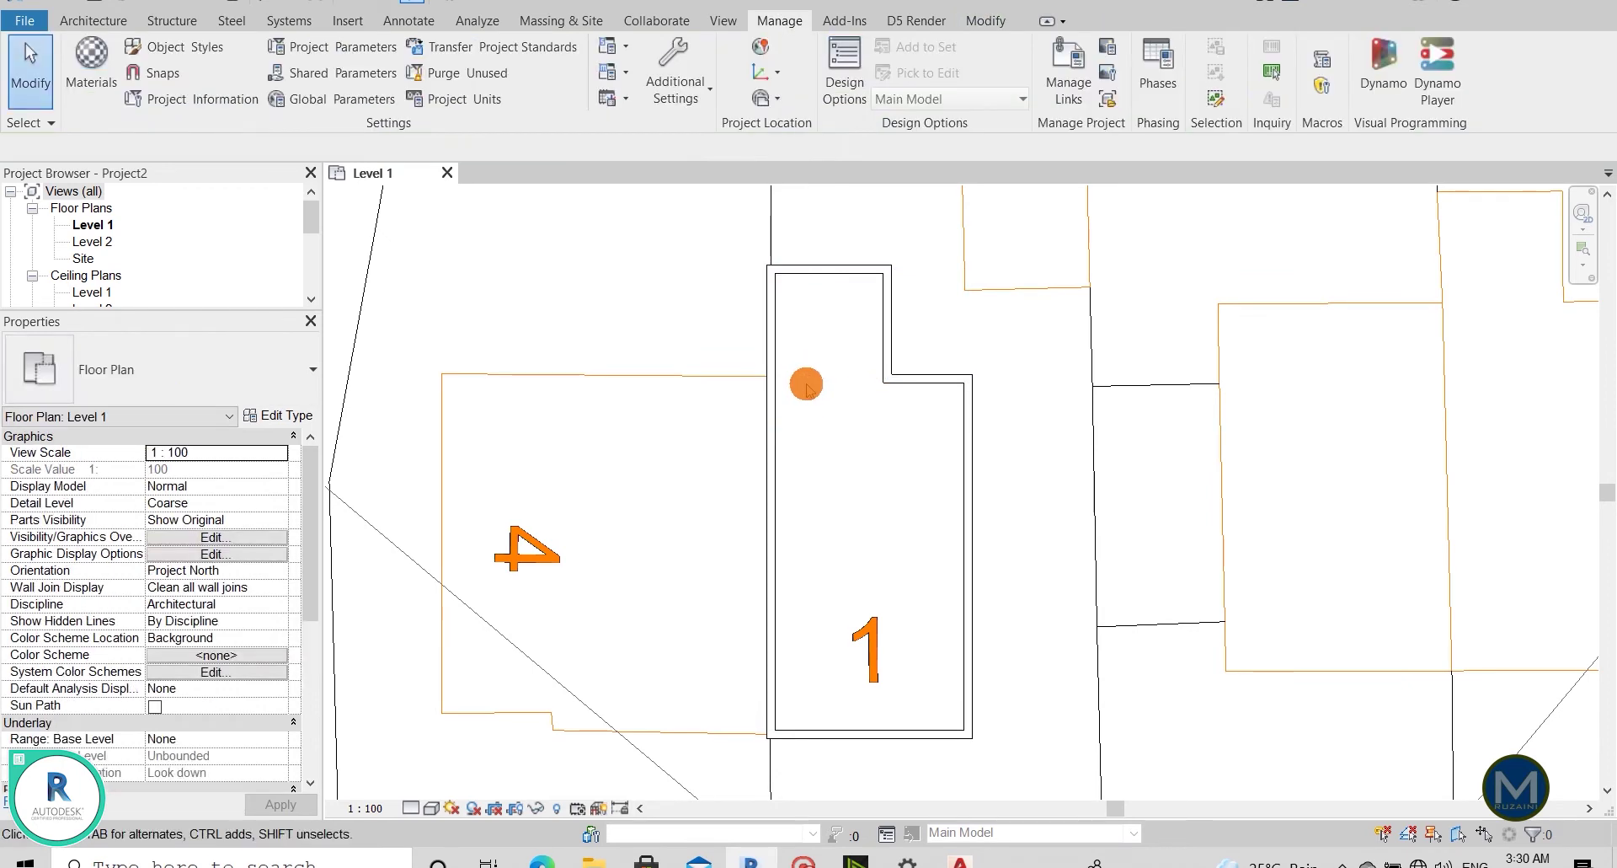
pyautogui.scroll(-3, 809, 388)
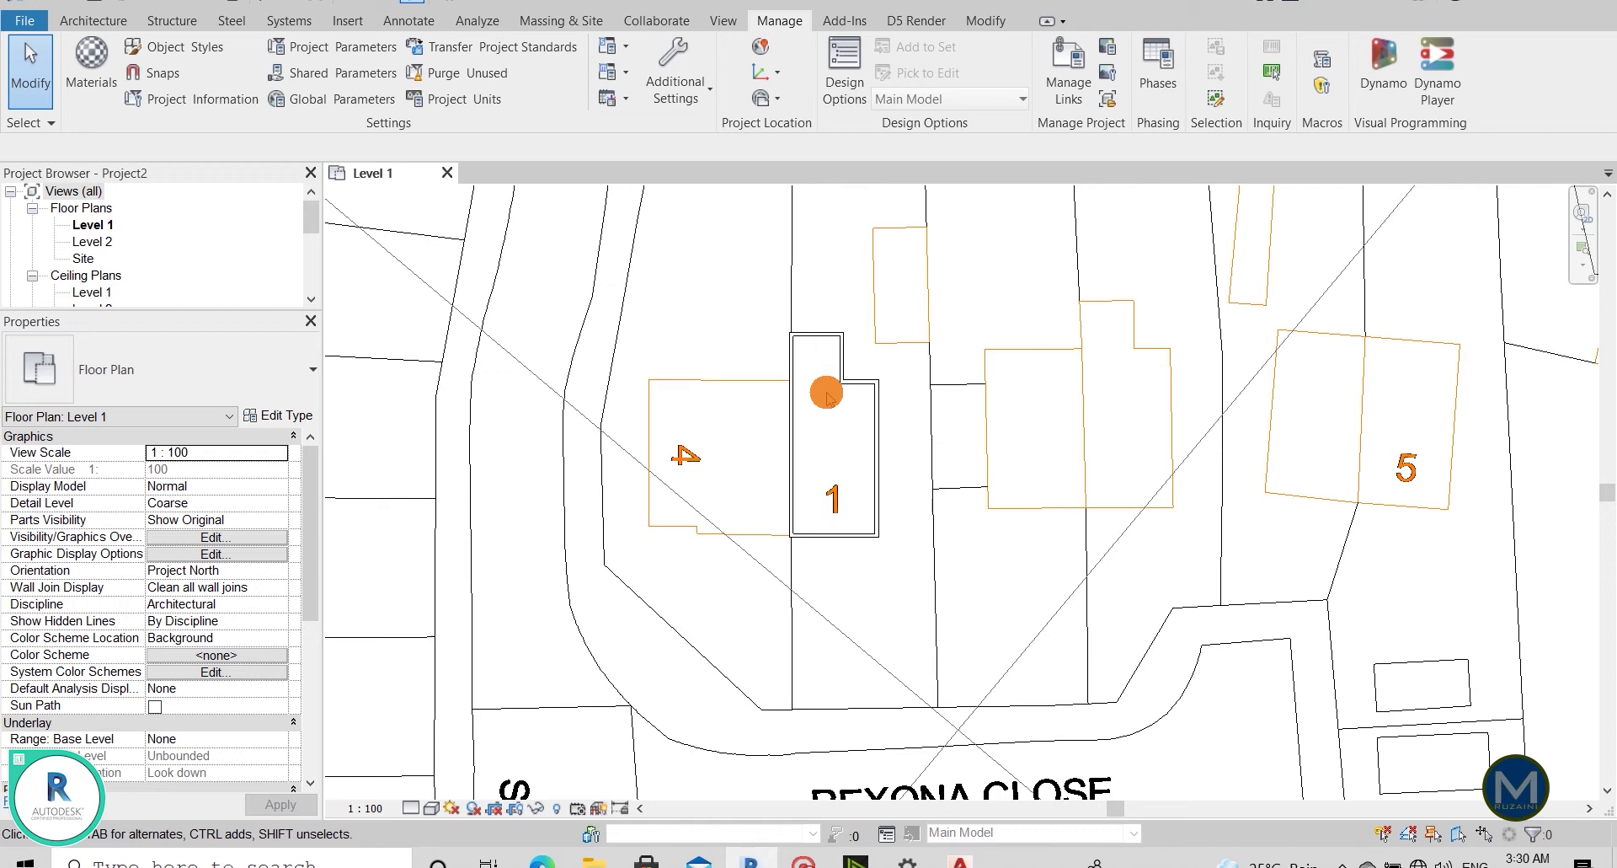
pyautogui.scroll(3, 837, 362)
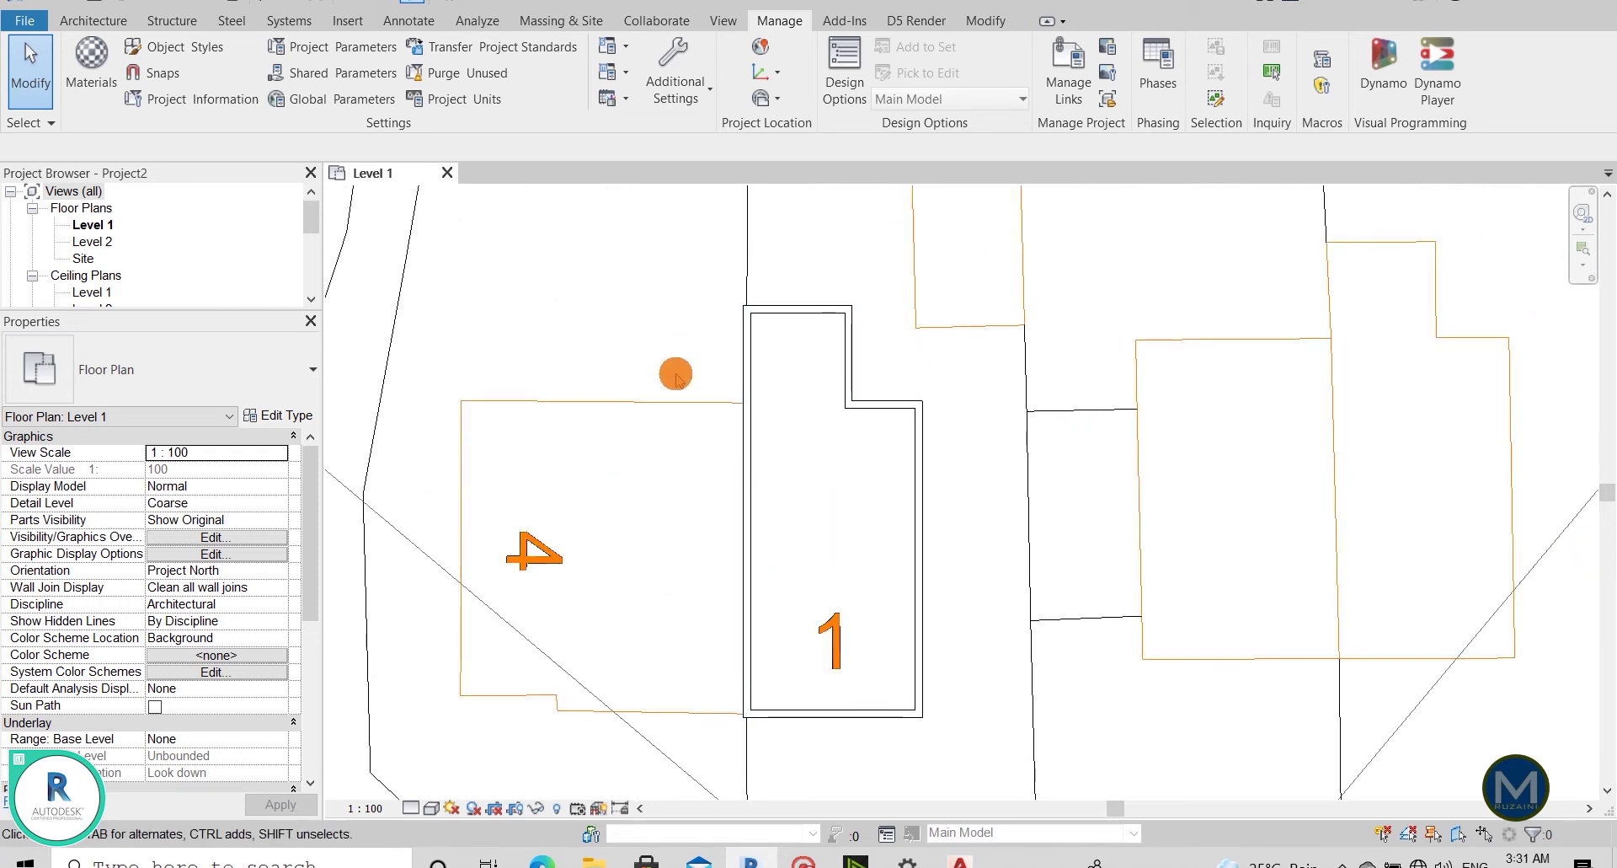
pyautogui.scroll(-3, 710, 469)
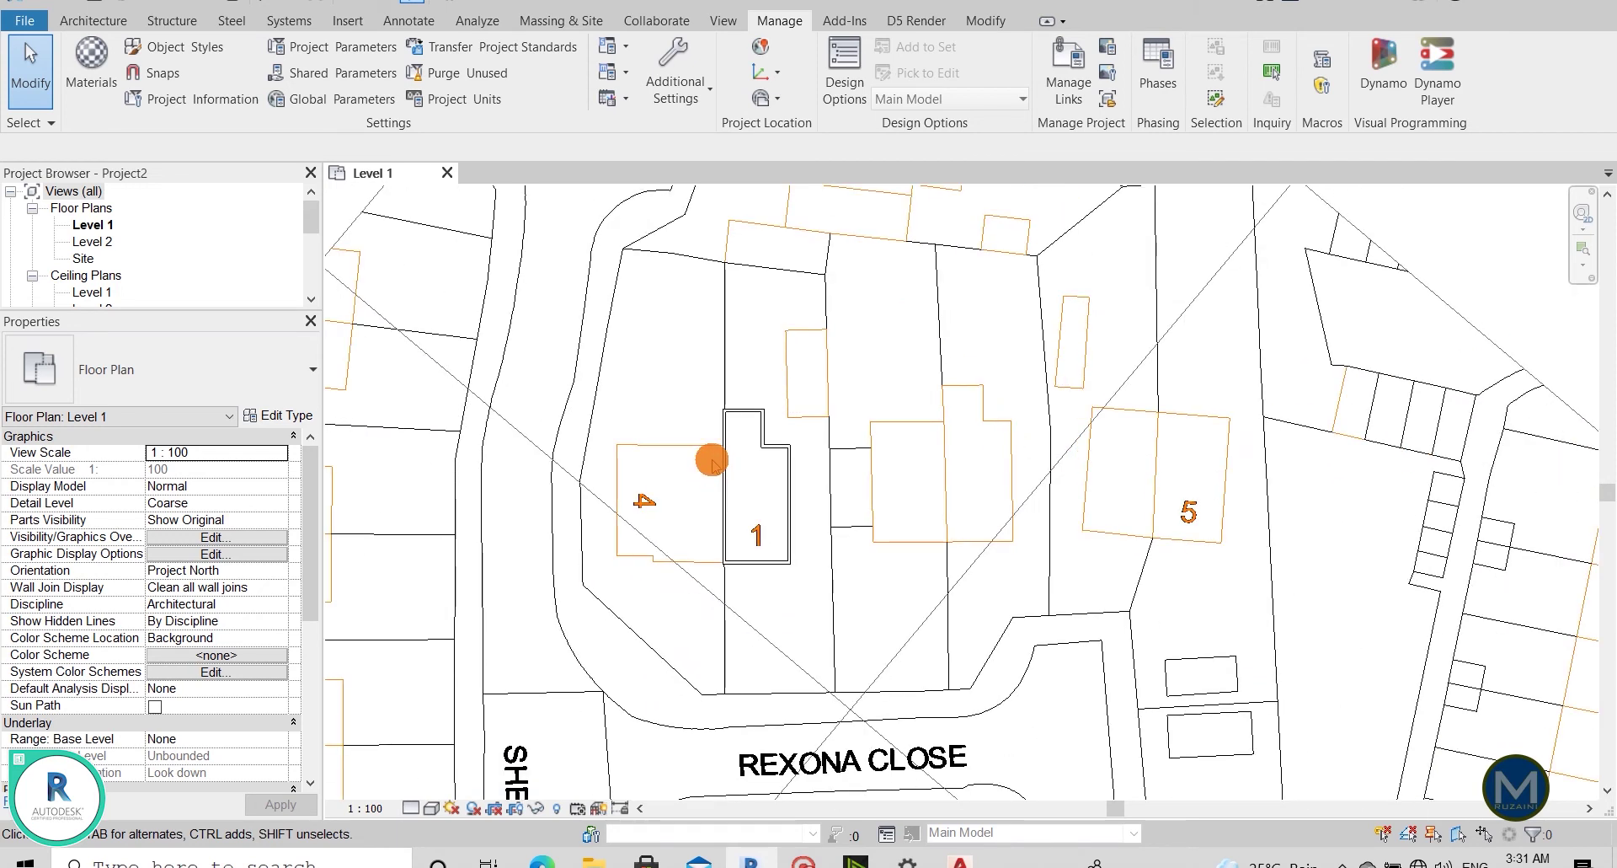
pyautogui.scroll(-2, 712, 451)
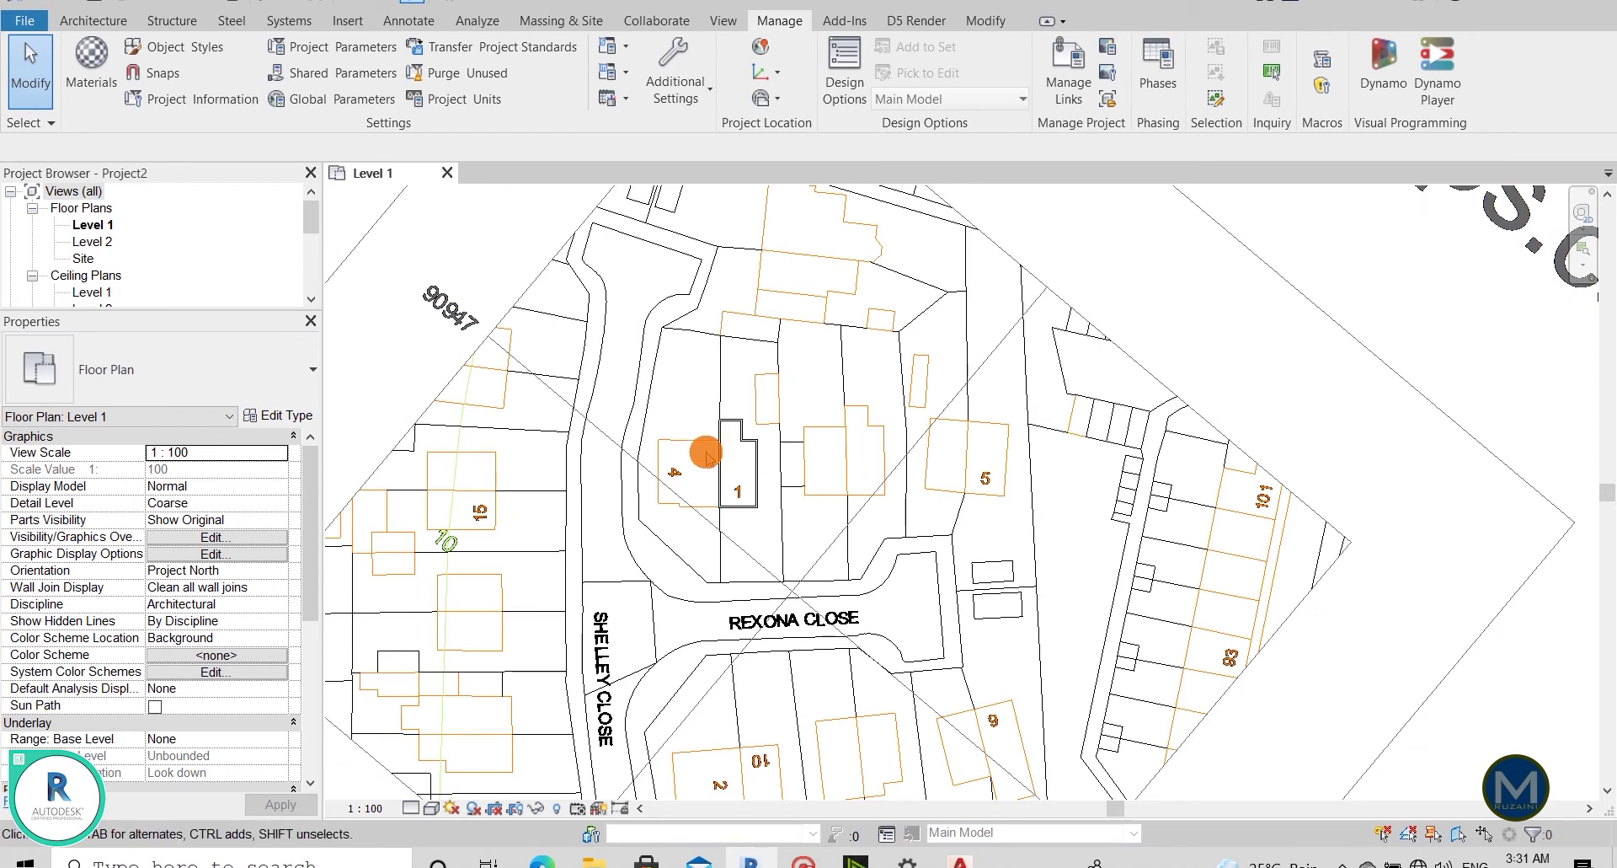
pyautogui.scroll(3, 713, 434)
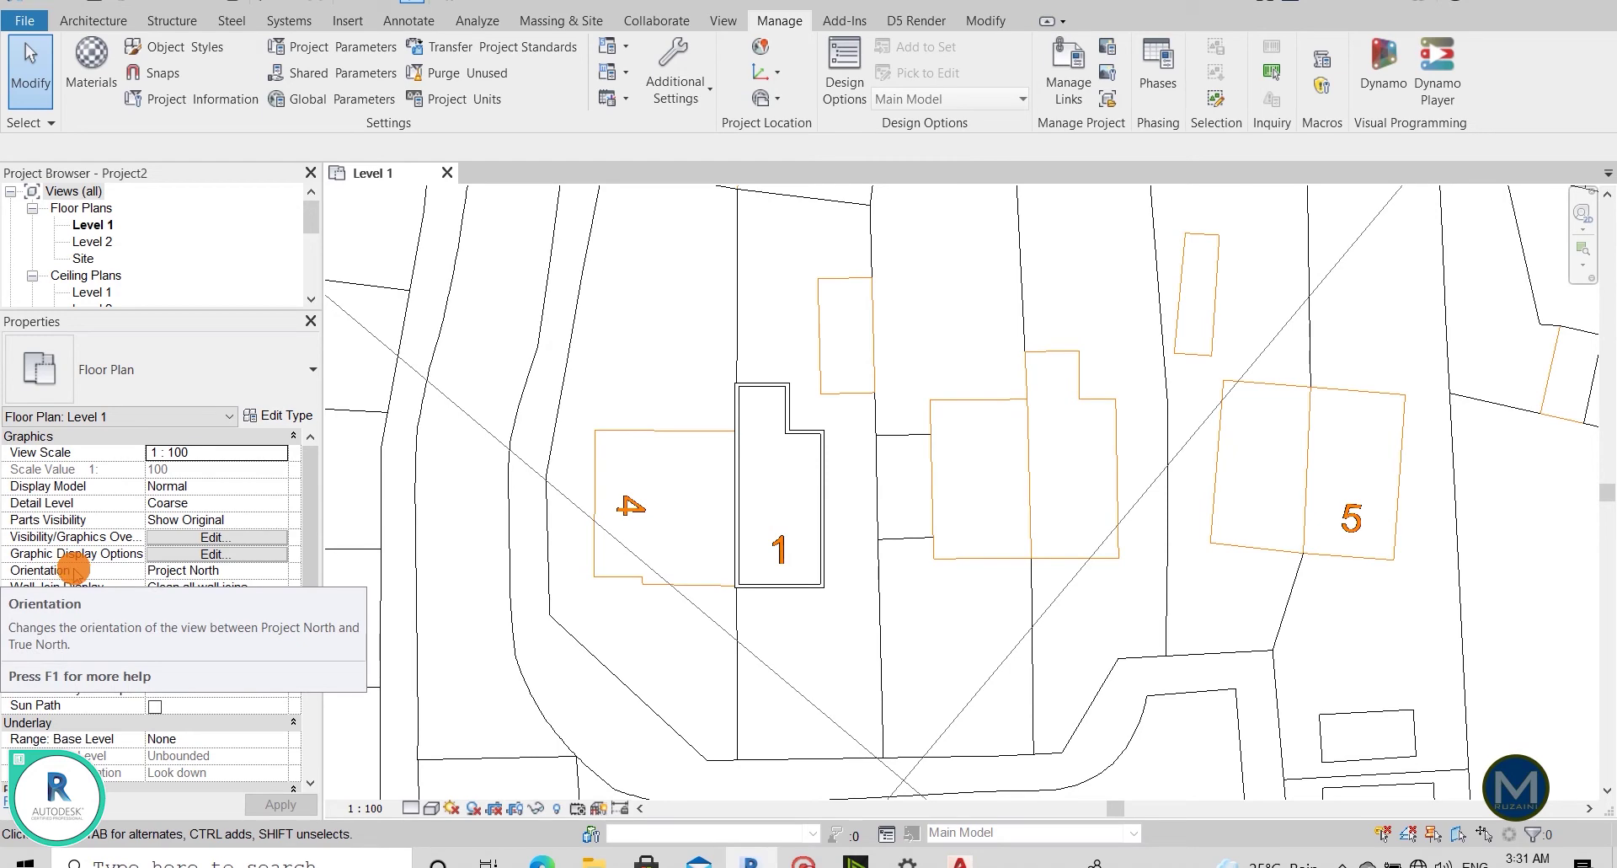
# Inspect the view orientation and confirm the Project Base Point's angle to true north reads 320.01°.
pyautogui.click(221, 566)
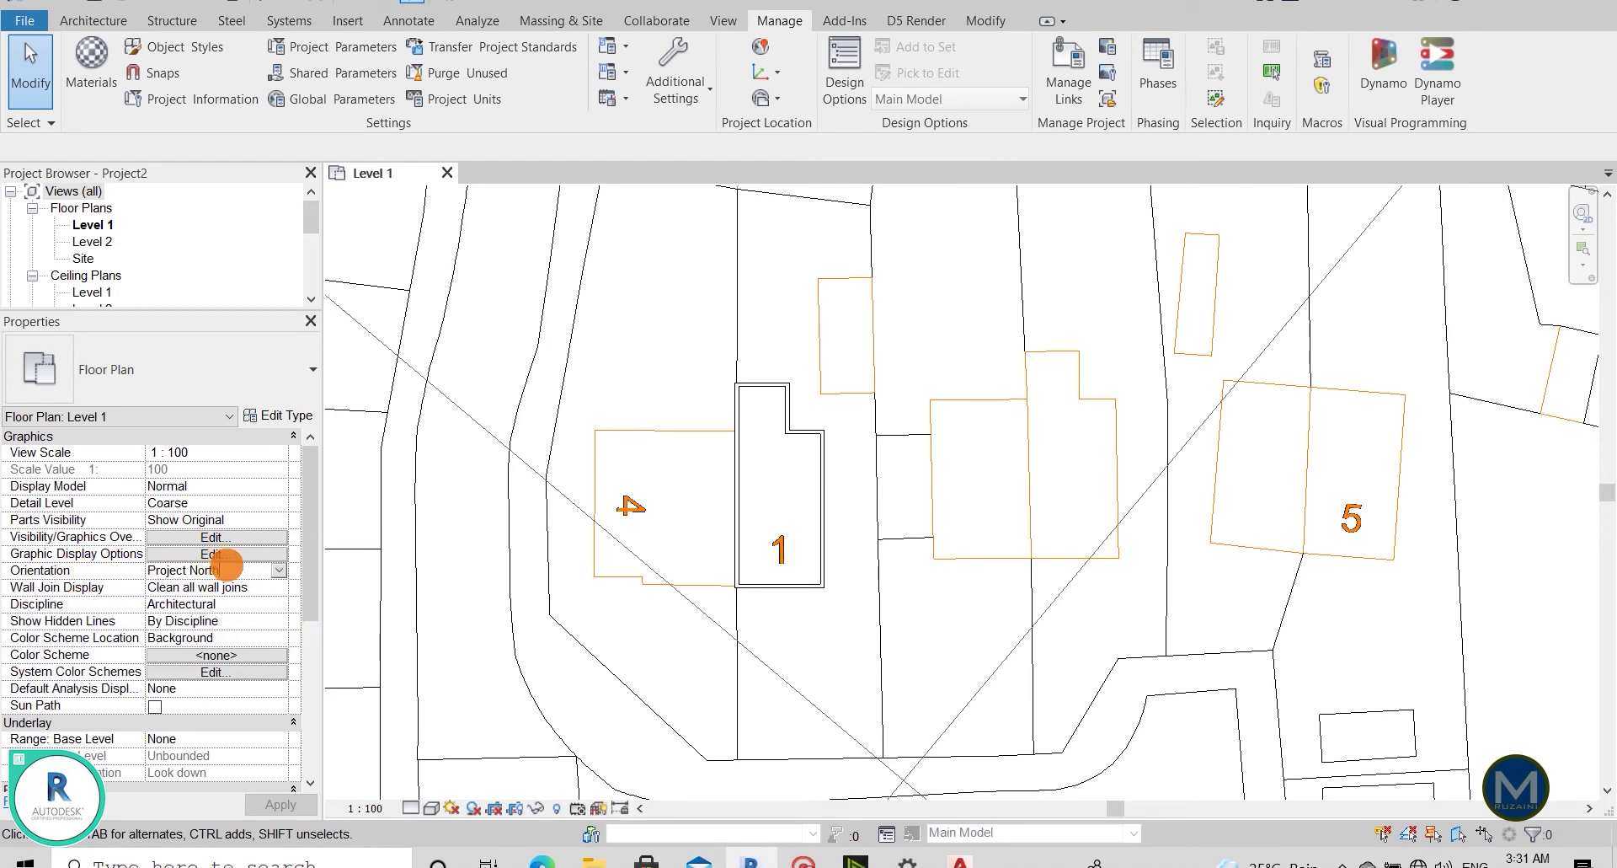
pyautogui.scroll(-8, 677, 403)
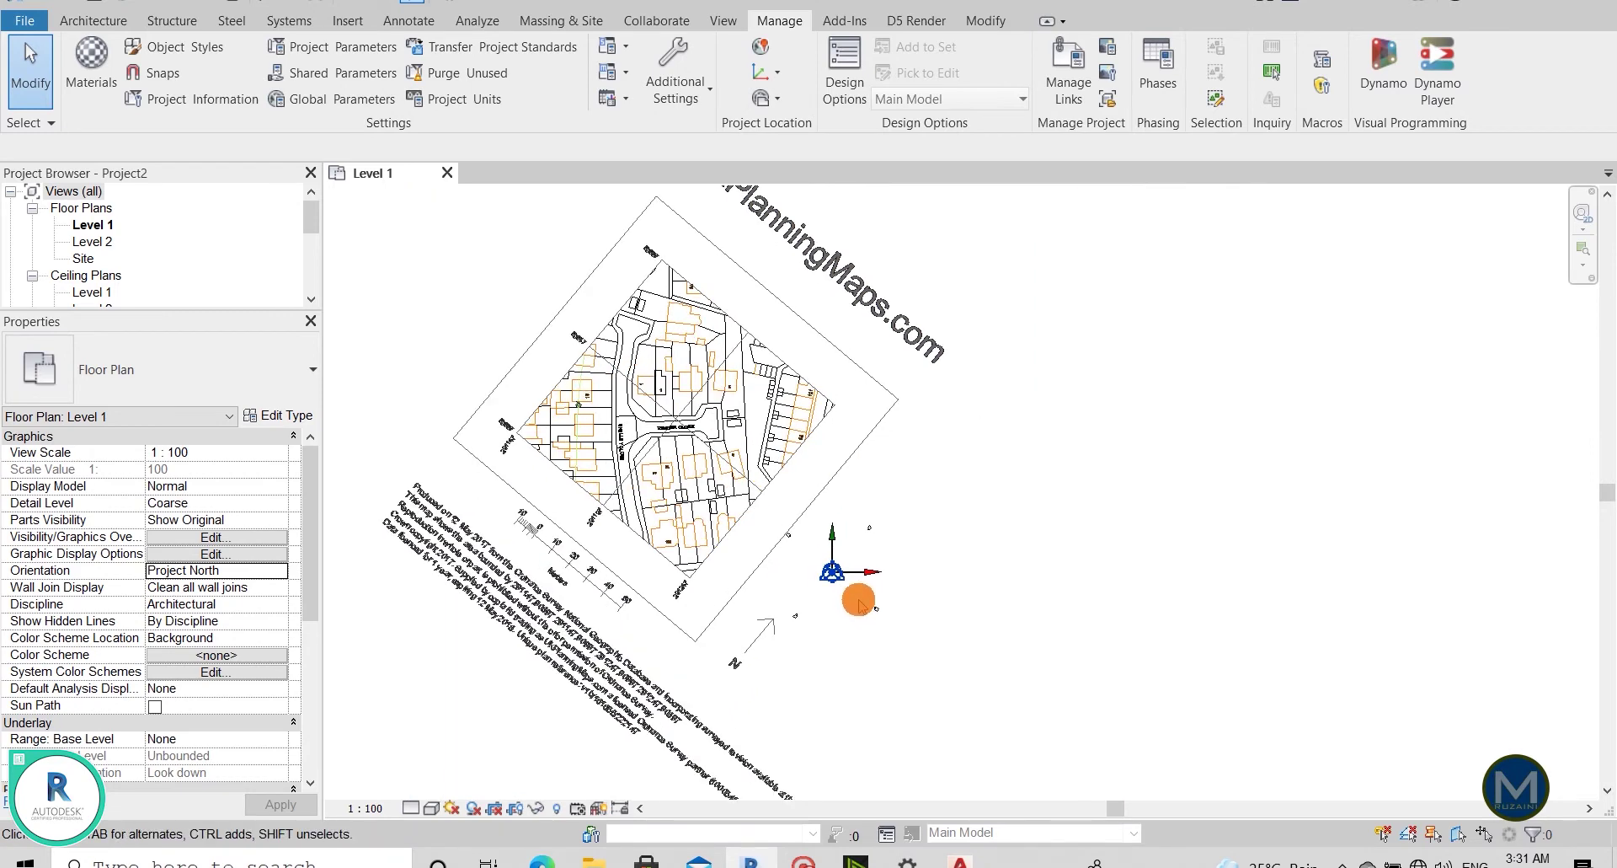
pyautogui.scroll(4, 861, 605)
pyautogui.scroll(2, 798, 561)
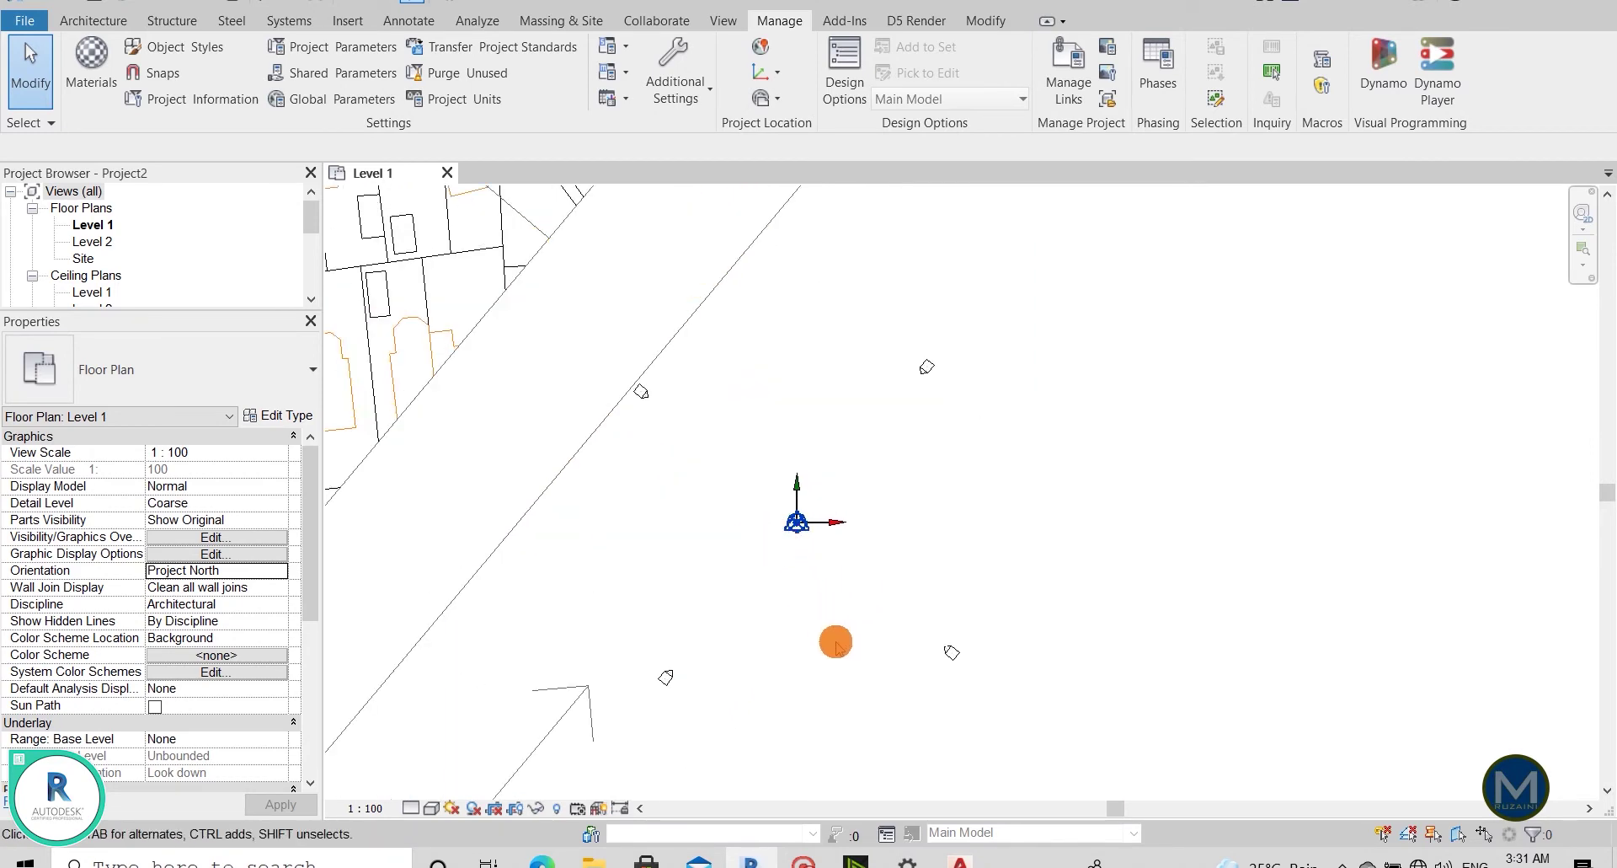
pyautogui.scroll(-3, 834, 639)
pyautogui.scroll(2, 527, 343)
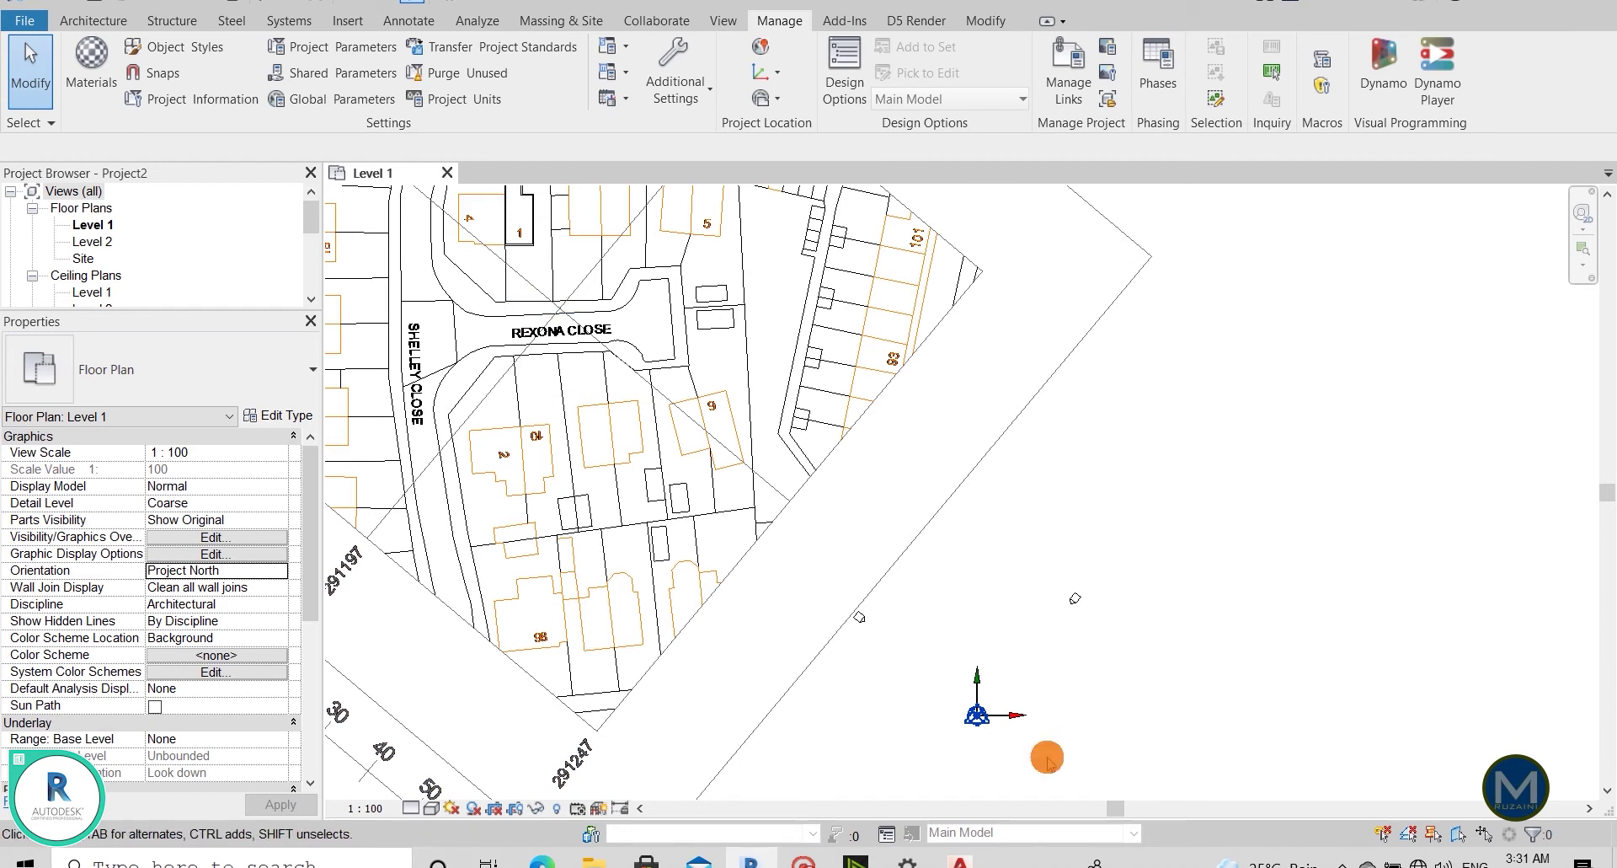
pyautogui.click(973, 717)
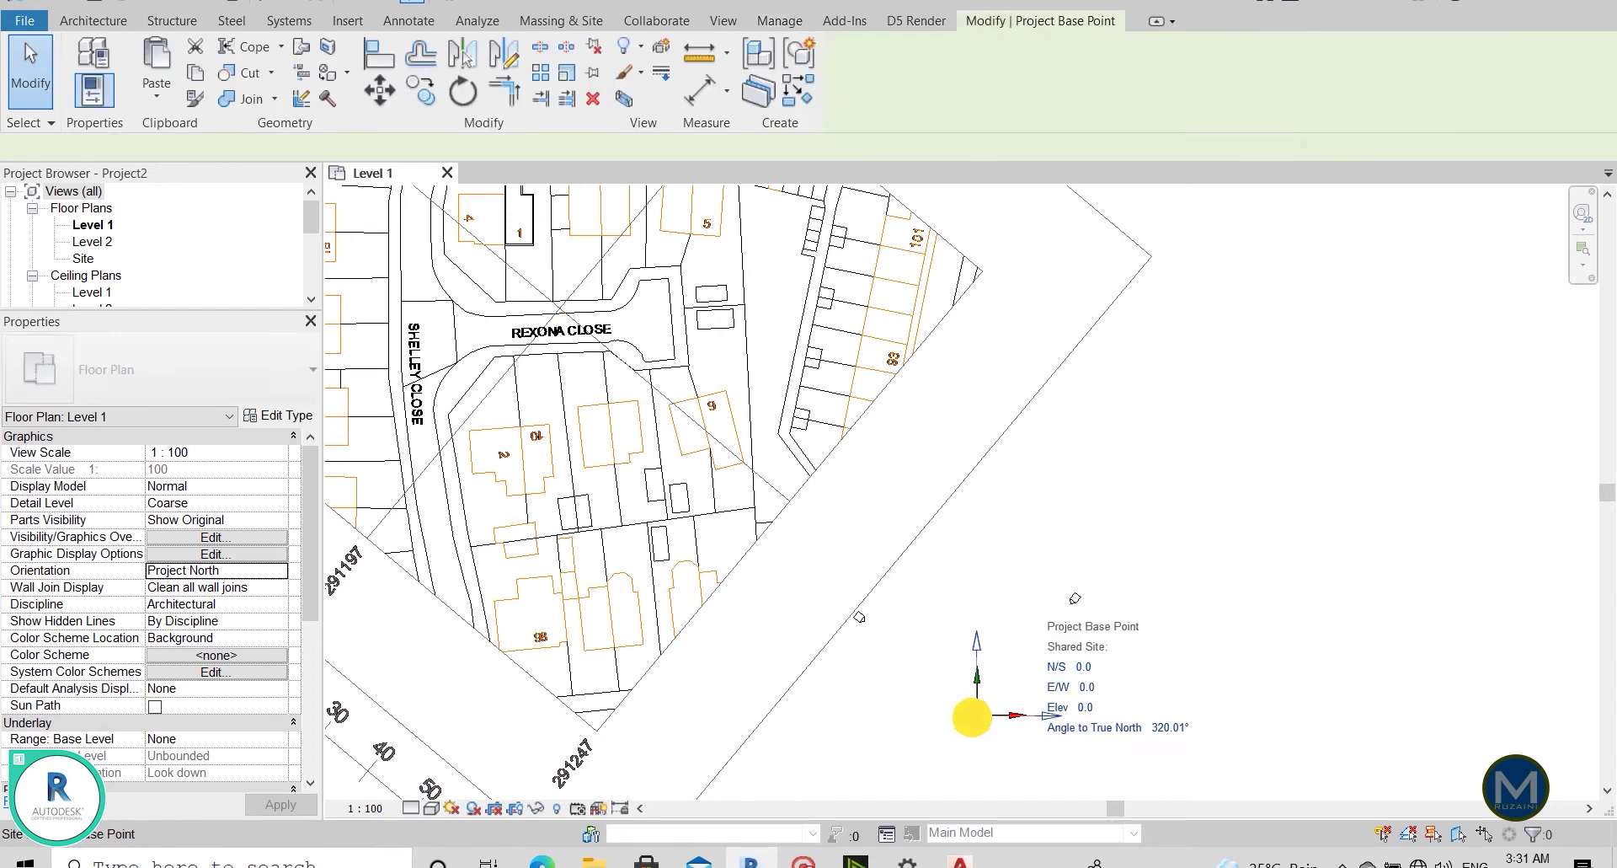
pyautogui.click(1189, 730)
pyautogui.click(1031, 738)
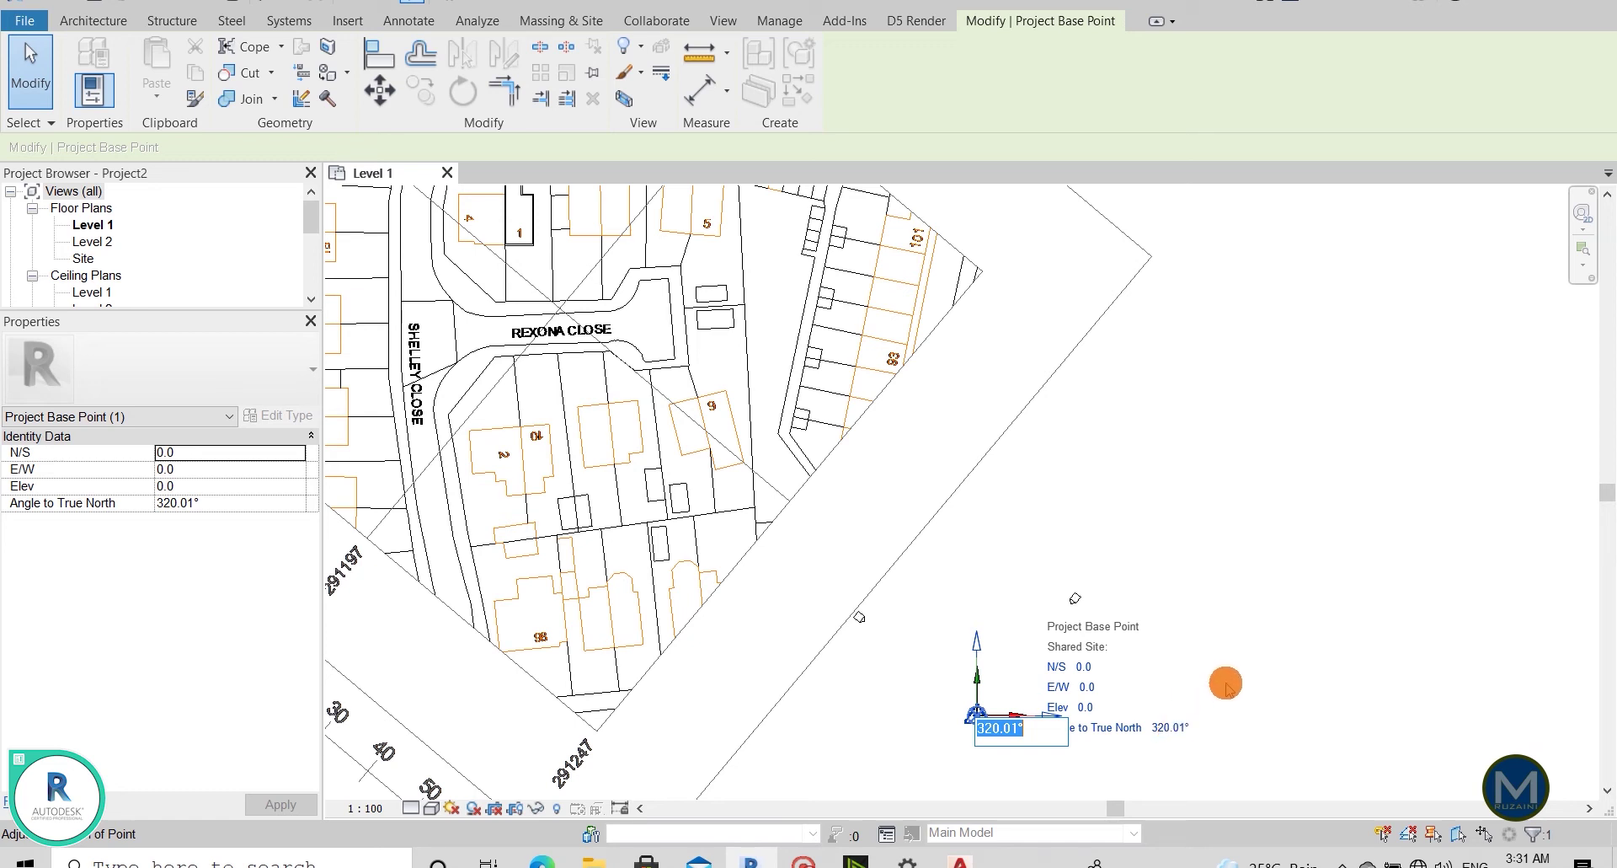
pyautogui.click(1225, 684)
# Recheck the angle, leave it at 320.01°, and deselect the base point.
pyautogui.scroll(-2, 1140, 712)
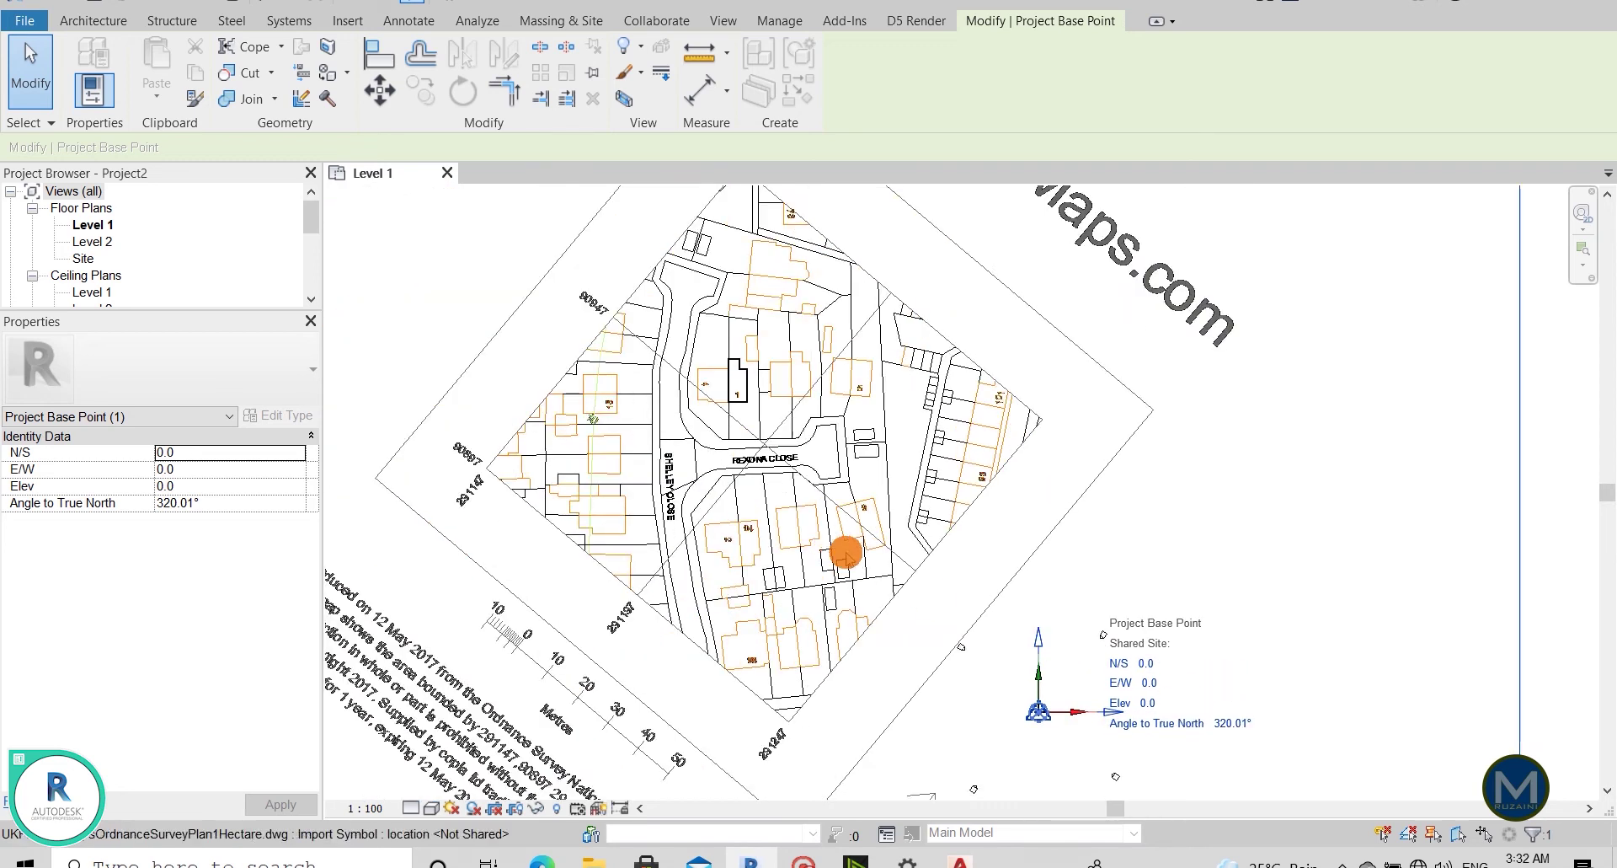
pyautogui.scroll(2, 747, 314)
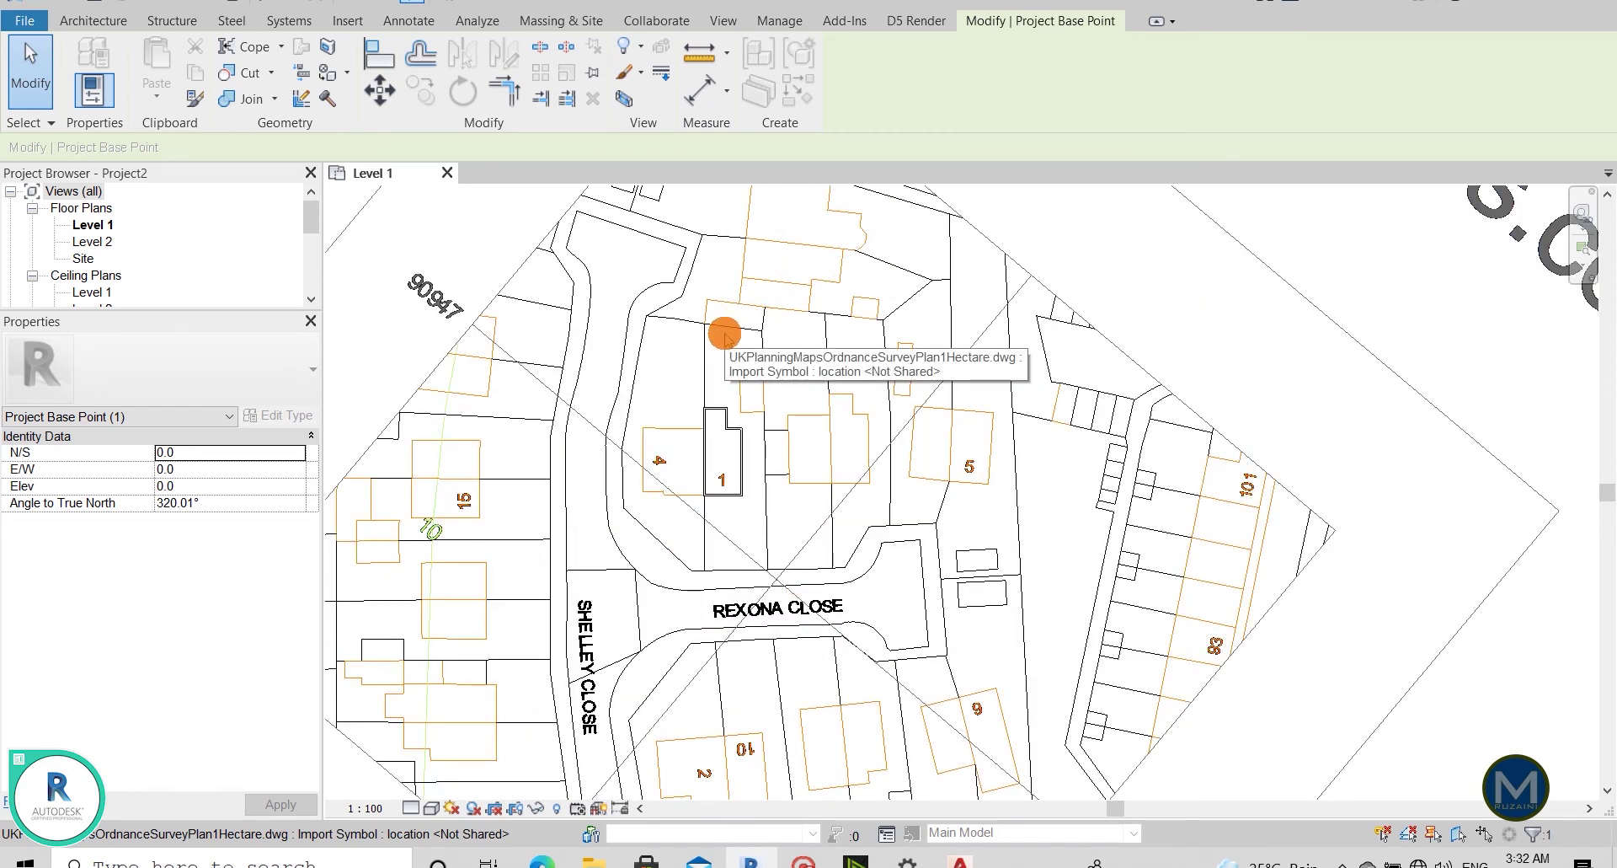
pyautogui.scroll(-2, 724, 335)
pyautogui.scroll(2, 723, 371)
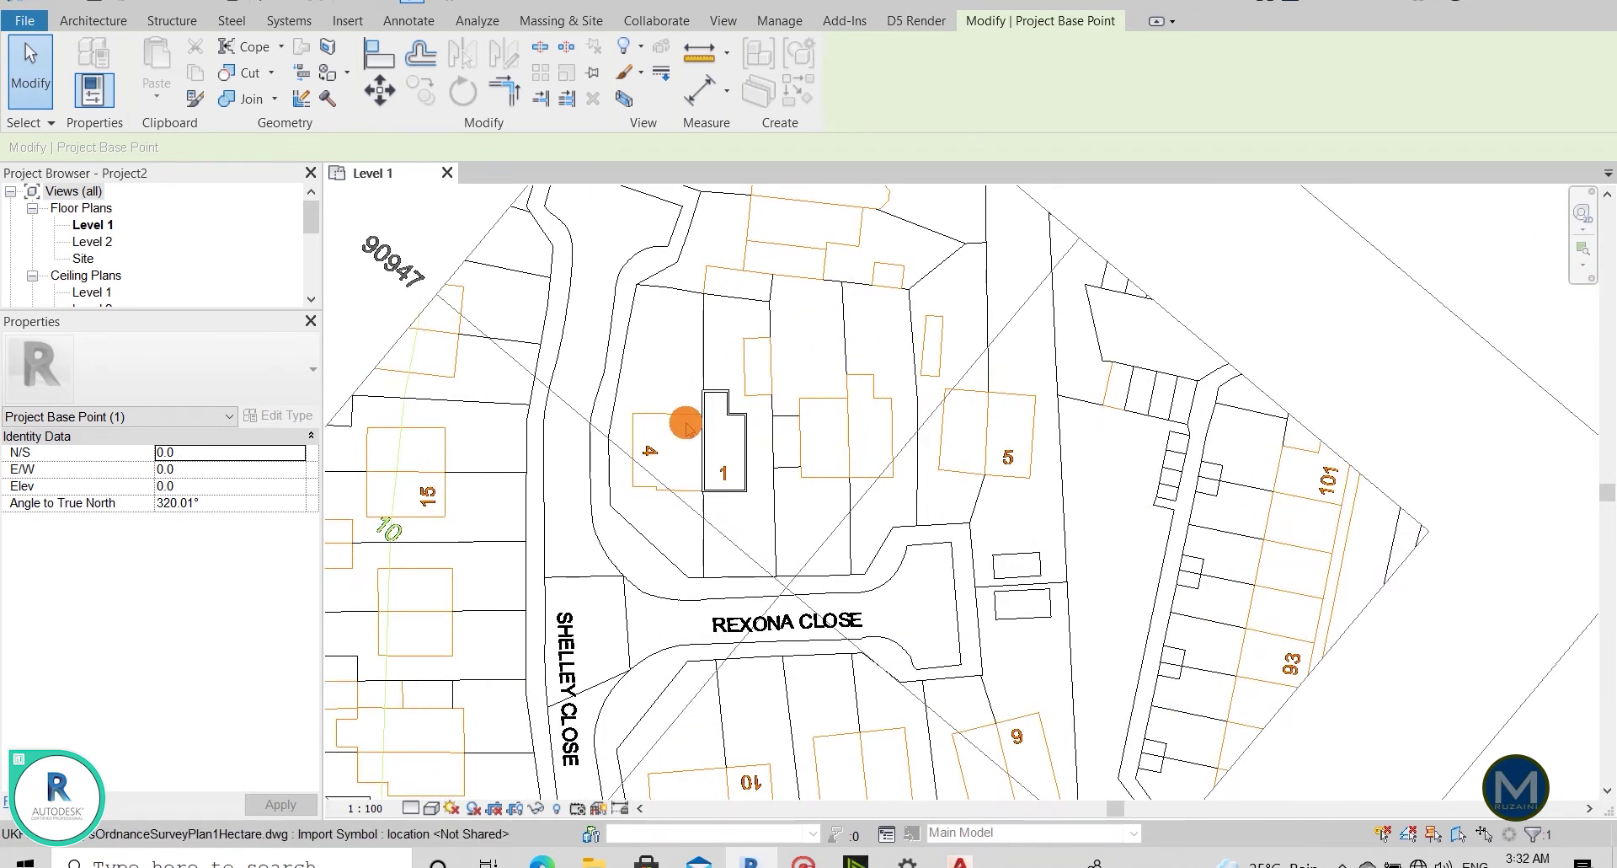
pyautogui.scroll(-3, 687, 425)
pyautogui.click(1015, 540)
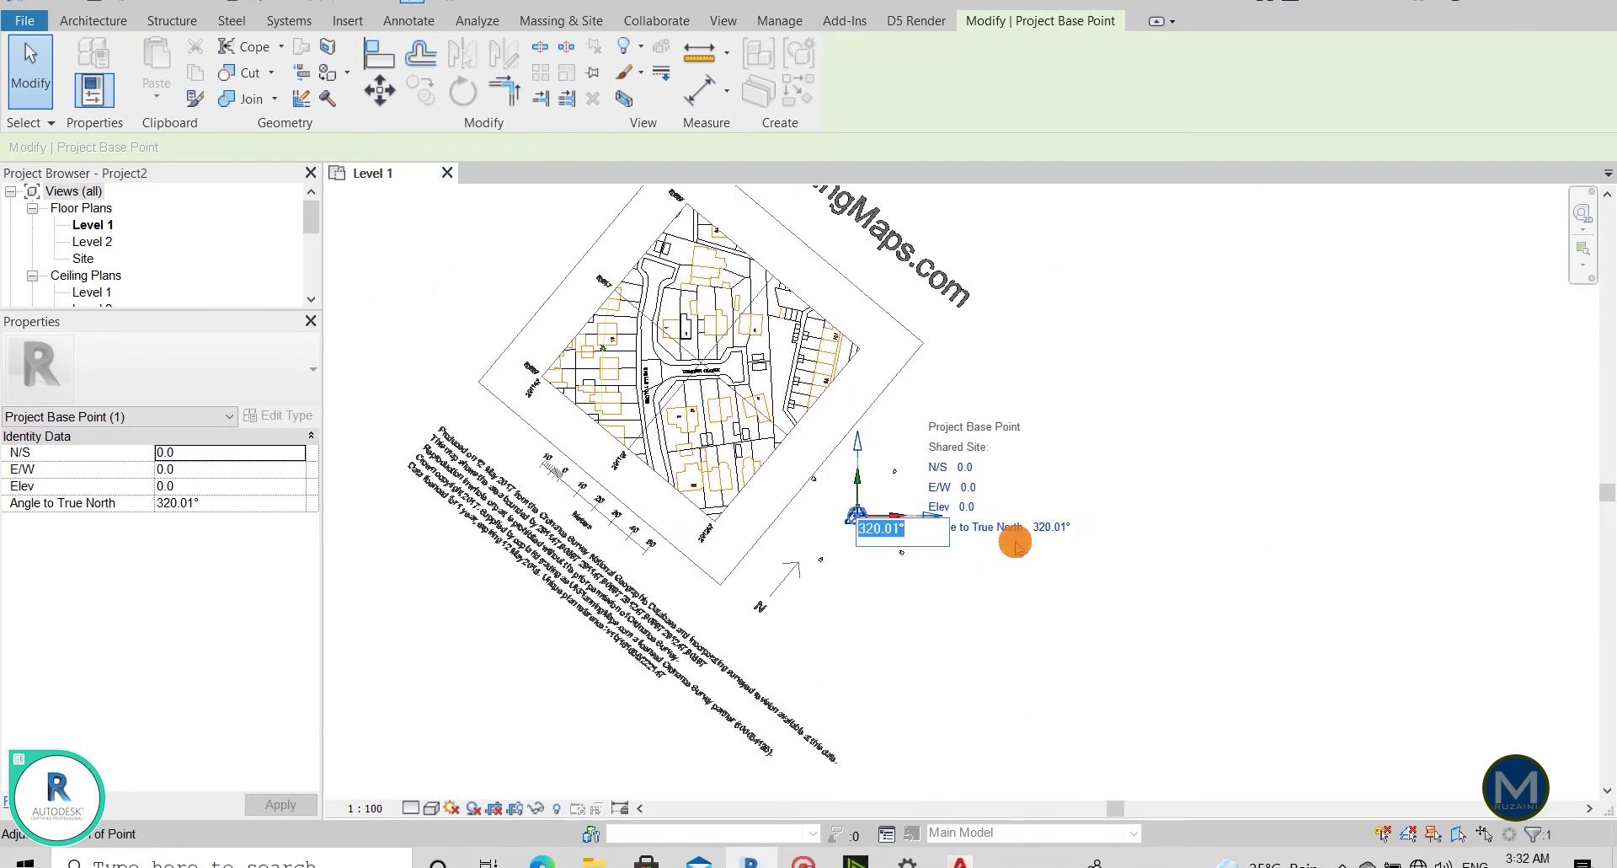
pyautogui.press('Escape')
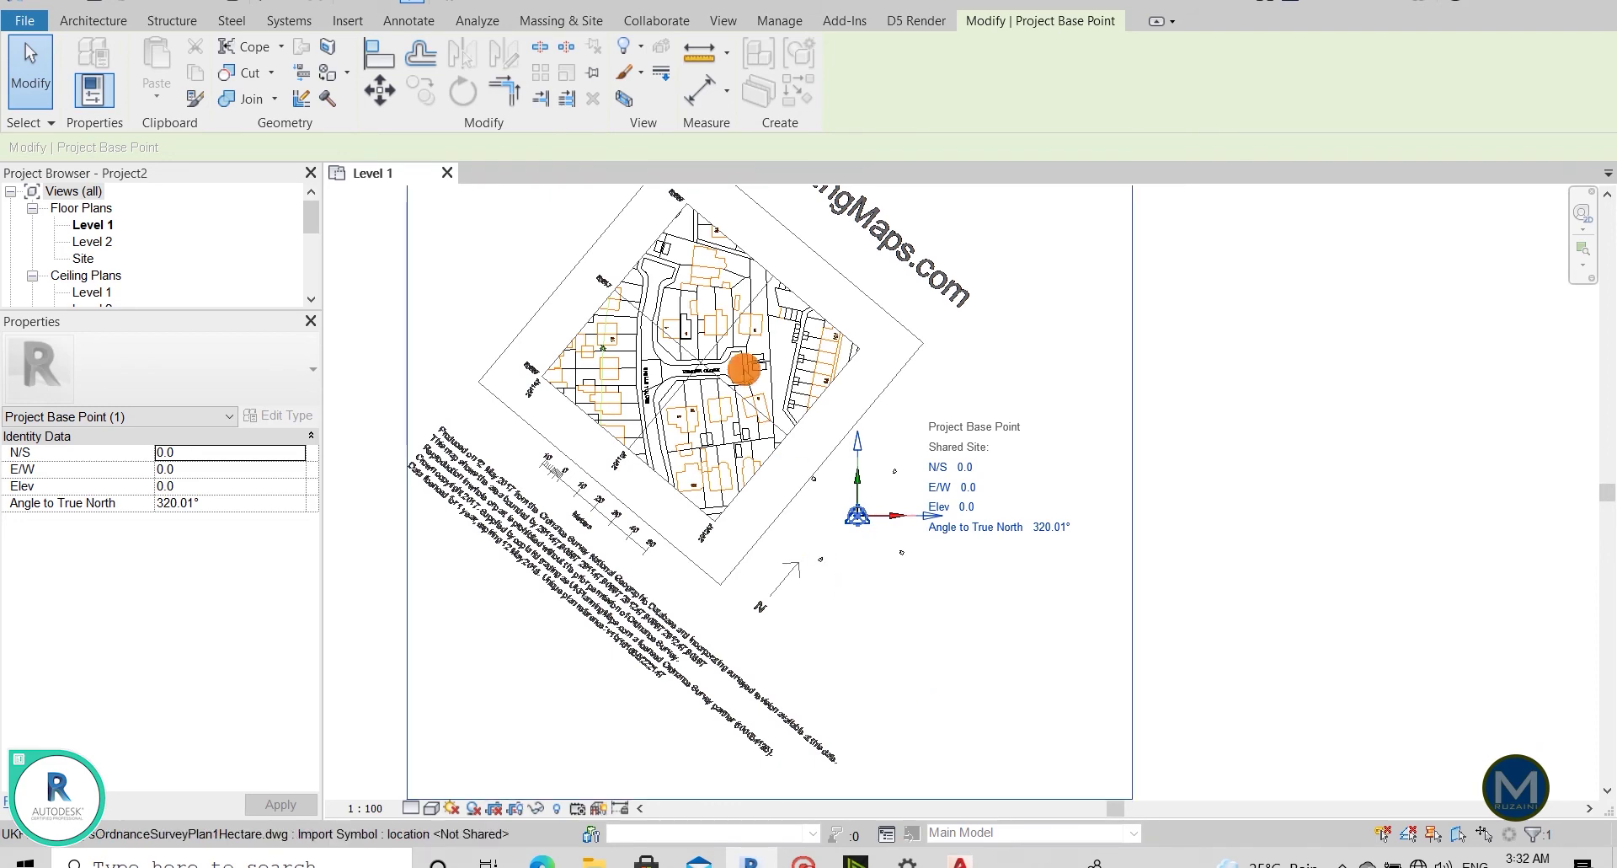
pyautogui.scroll(5, 744, 368)
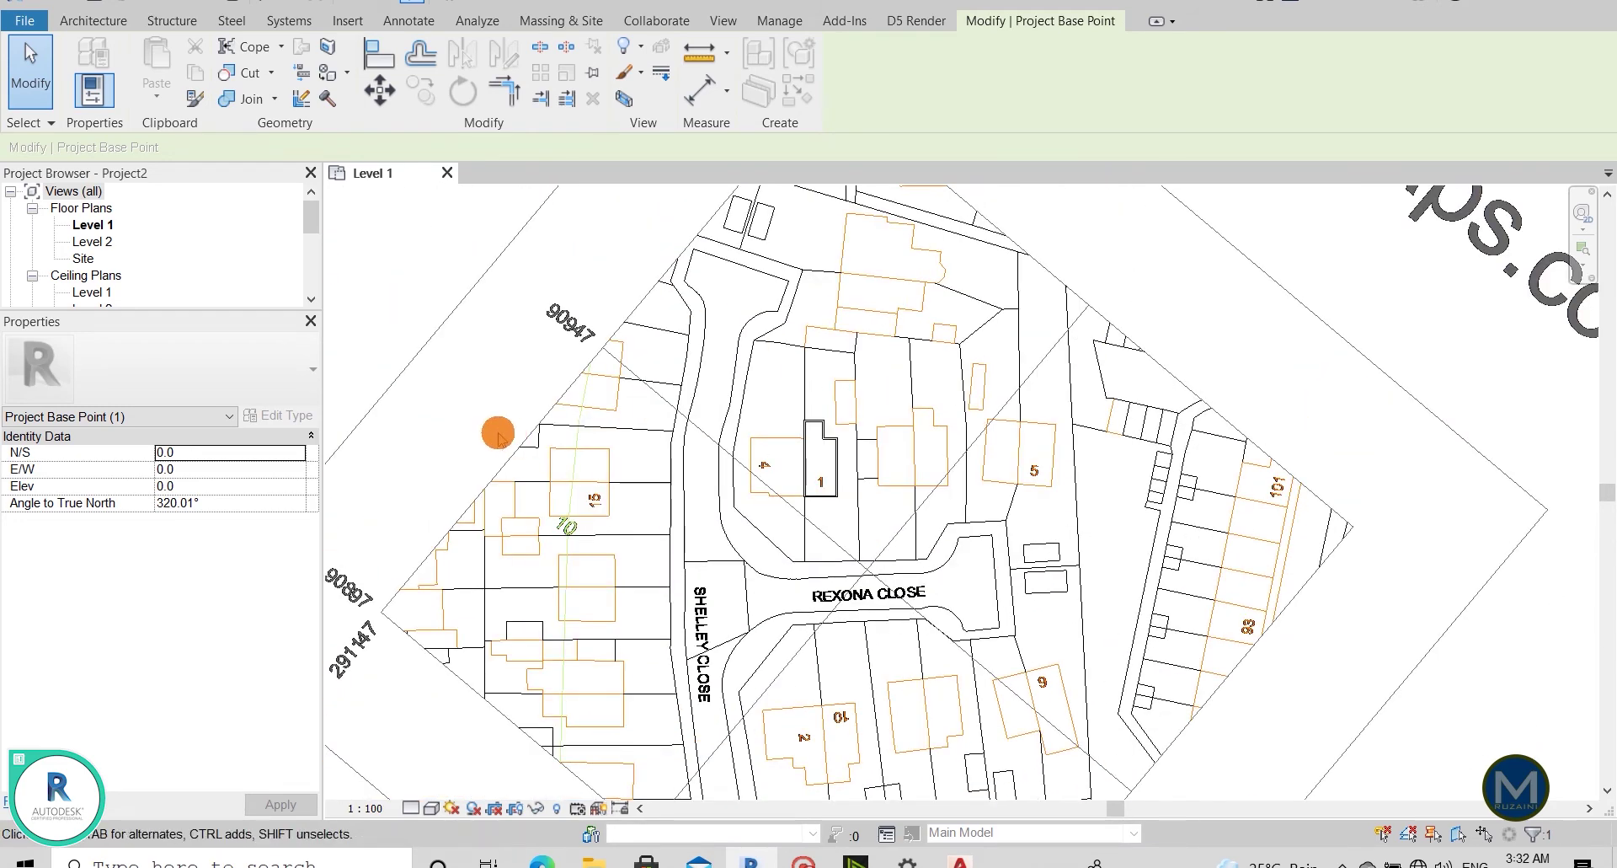
pyautogui.click(396, 307)
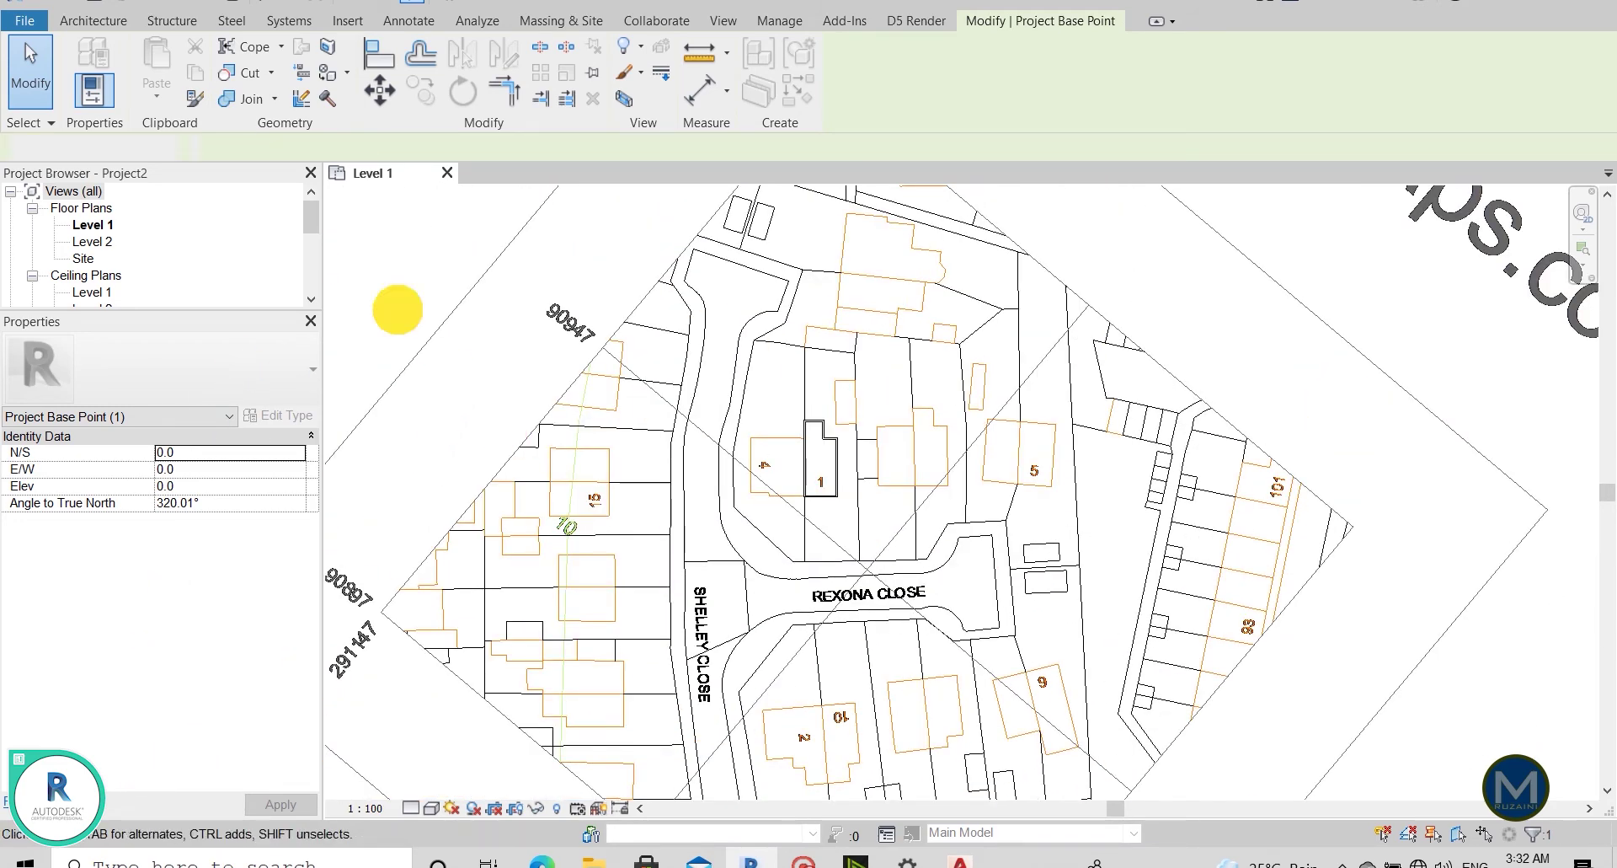
pyautogui.scroll(2, 769, 437)
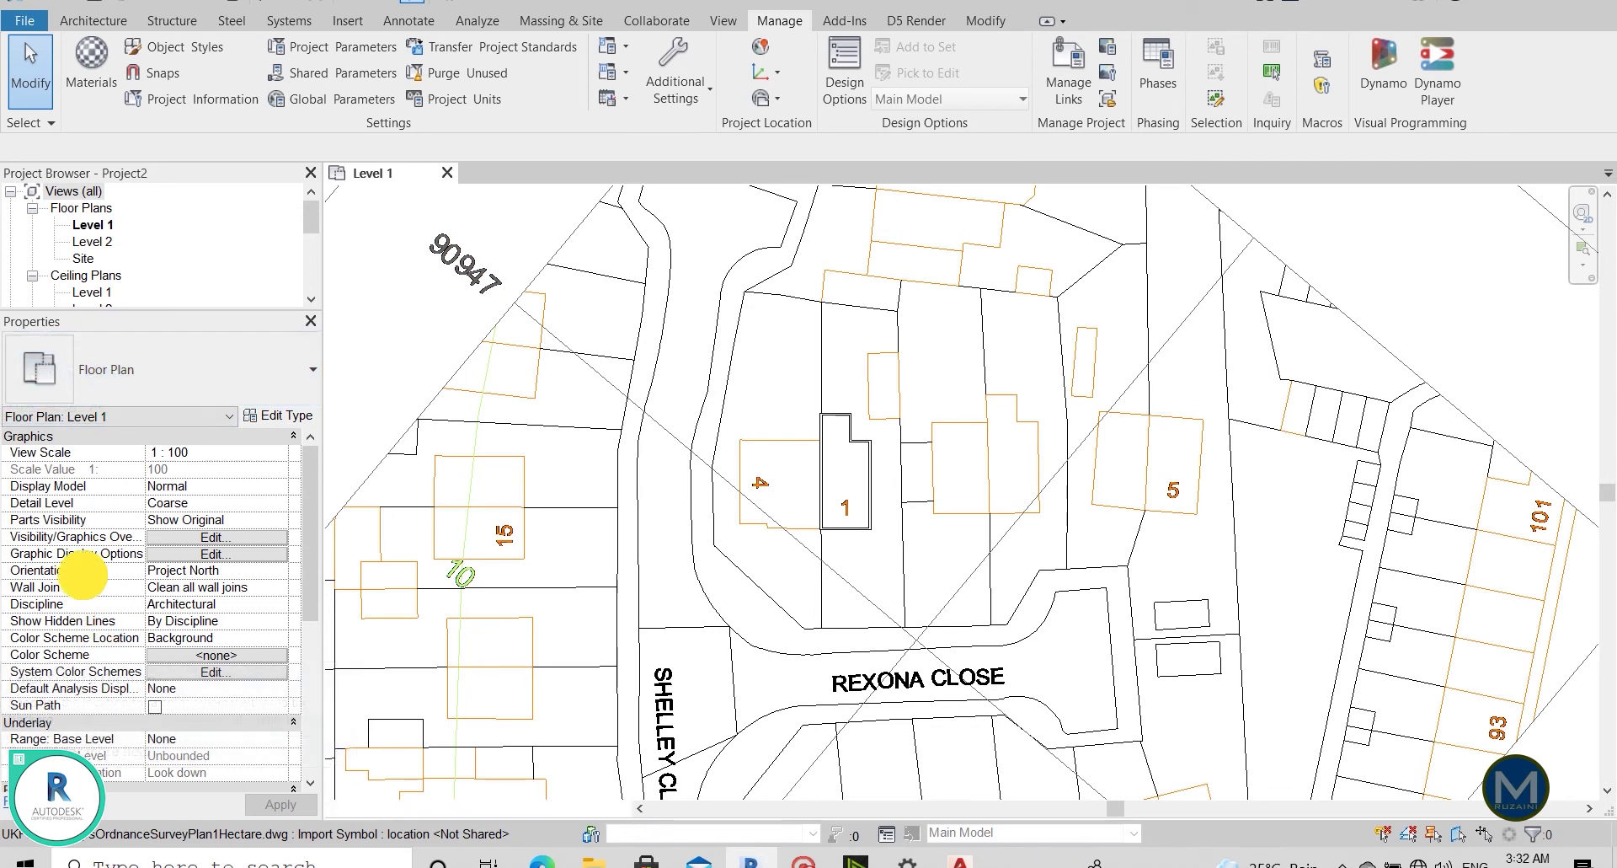
# Change the Level 1 plan Orientation from Project North to True North and apply it.
pyautogui.click(262, 570)
pyautogui.click(277, 571)
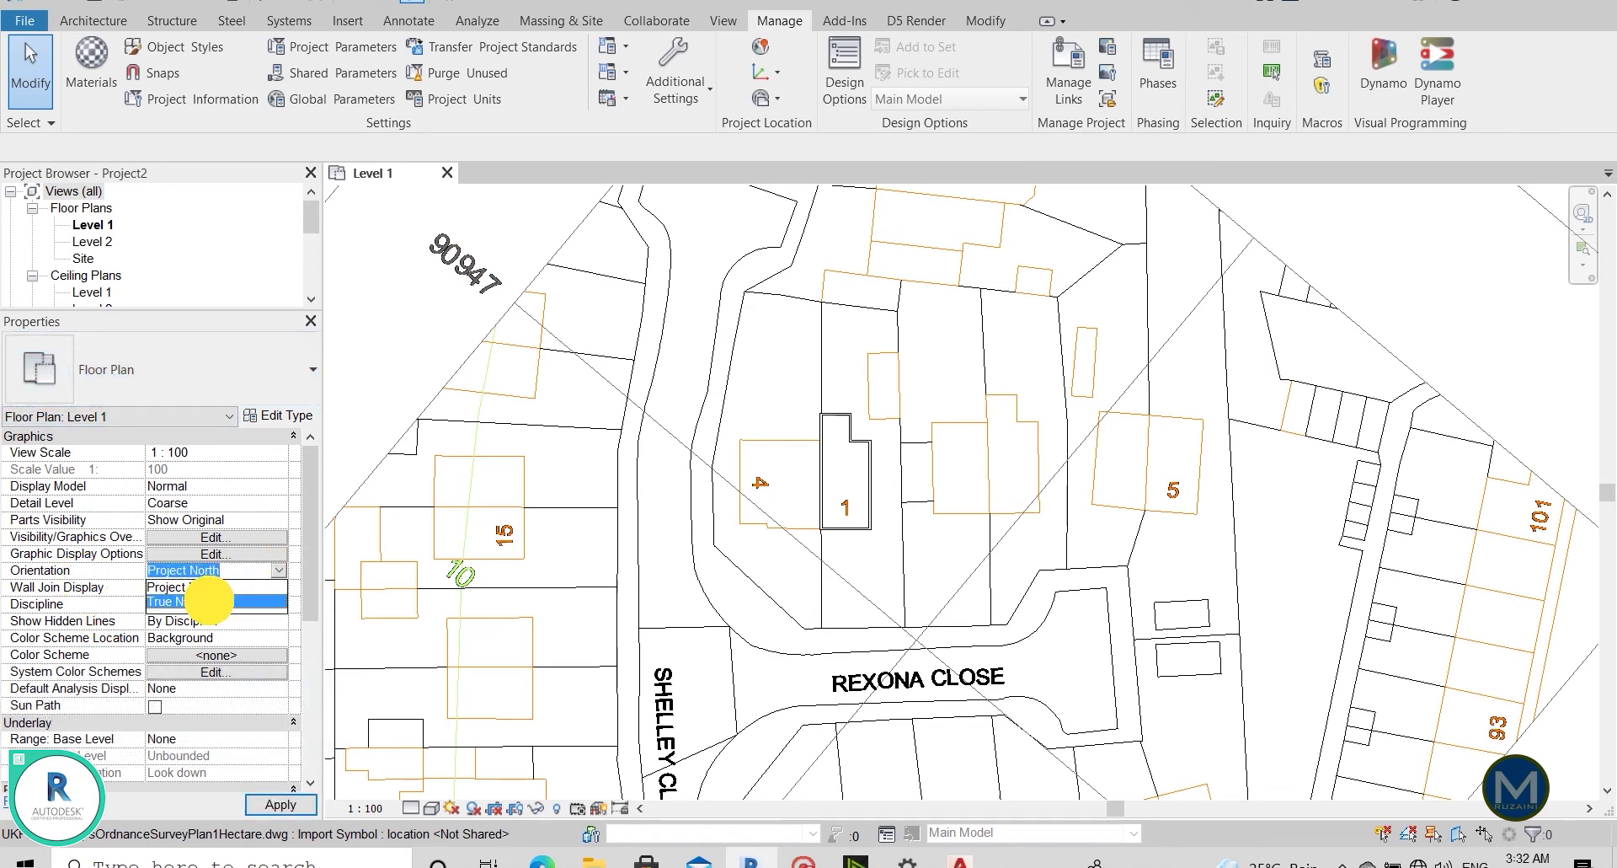
pyautogui.click(210, 597)
pyautogui.click(282, 805)
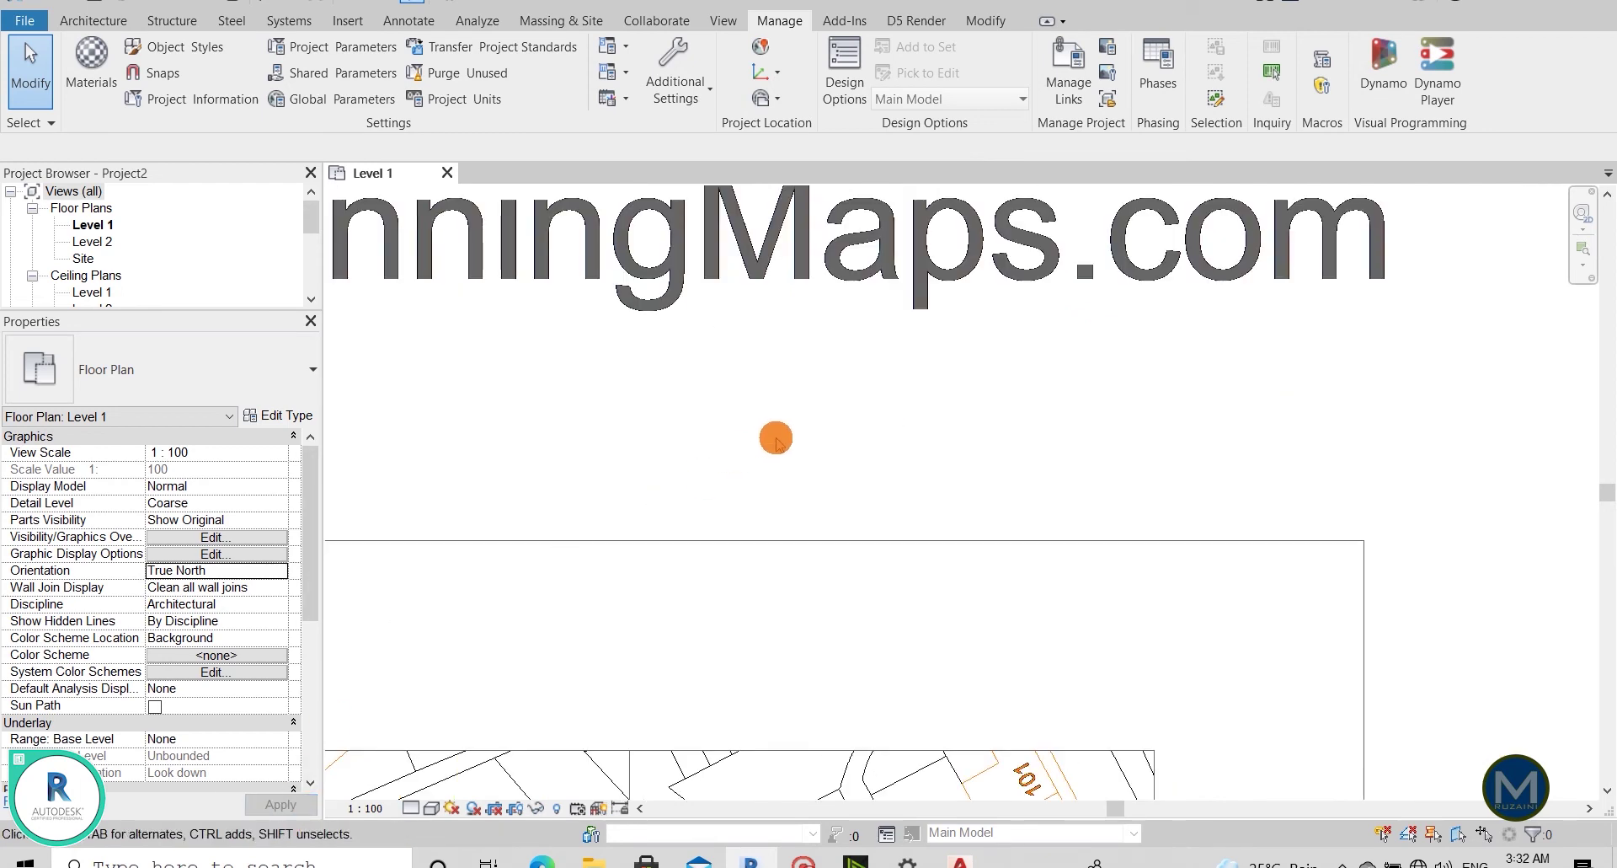
pyautogui.scroll(-5, 1047, 350)
pyautogui.scroll(1, 889, 546)
pyautogui.scroll(2, 889, 546)
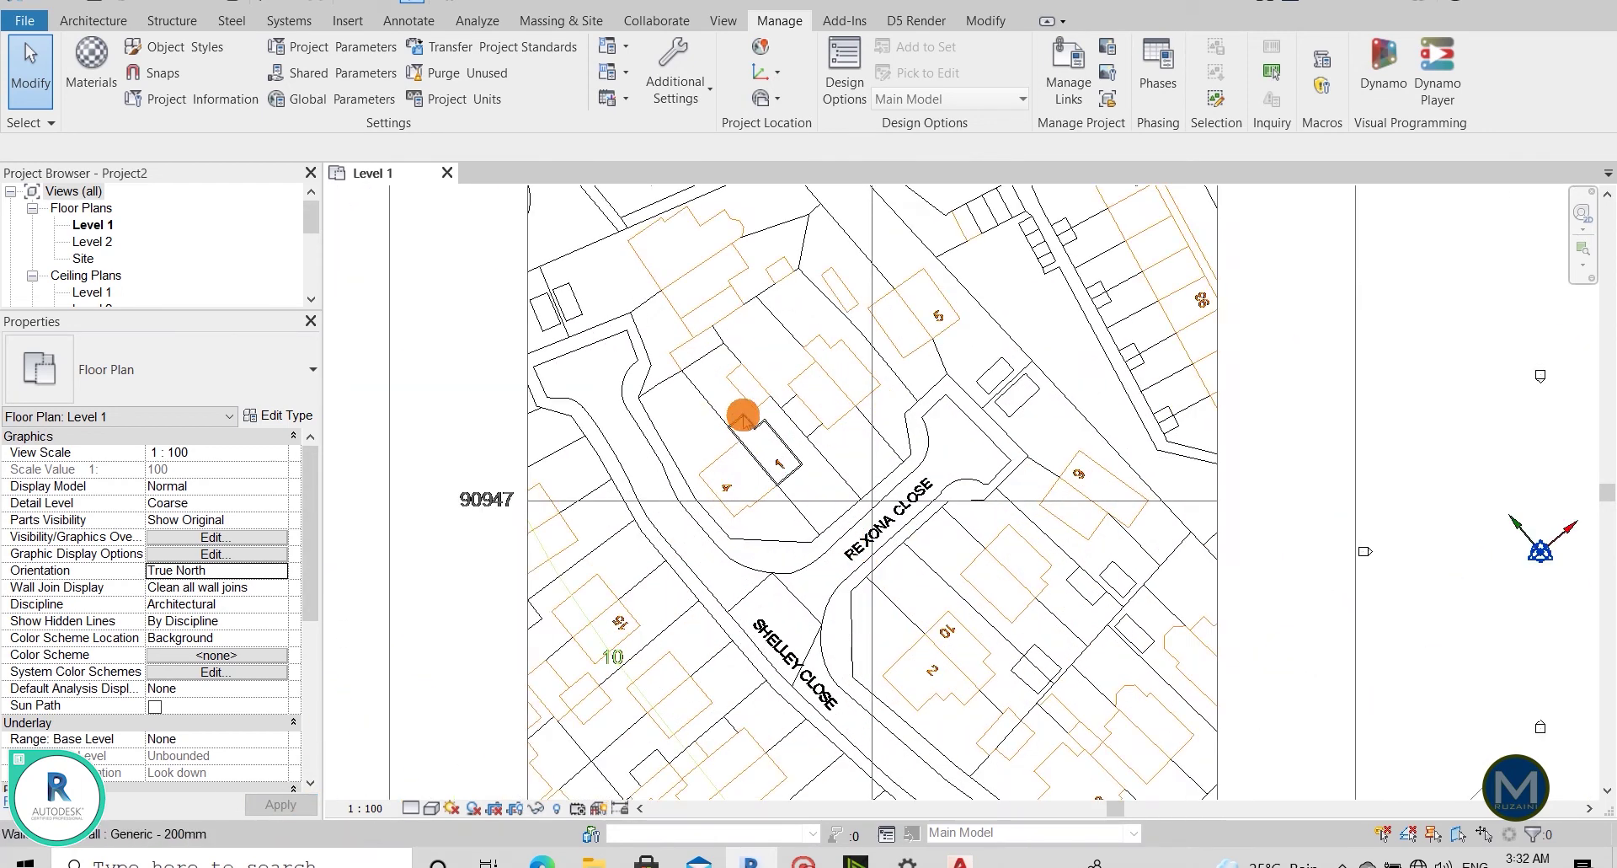
pyautogui.scroll(2, 741, 426)
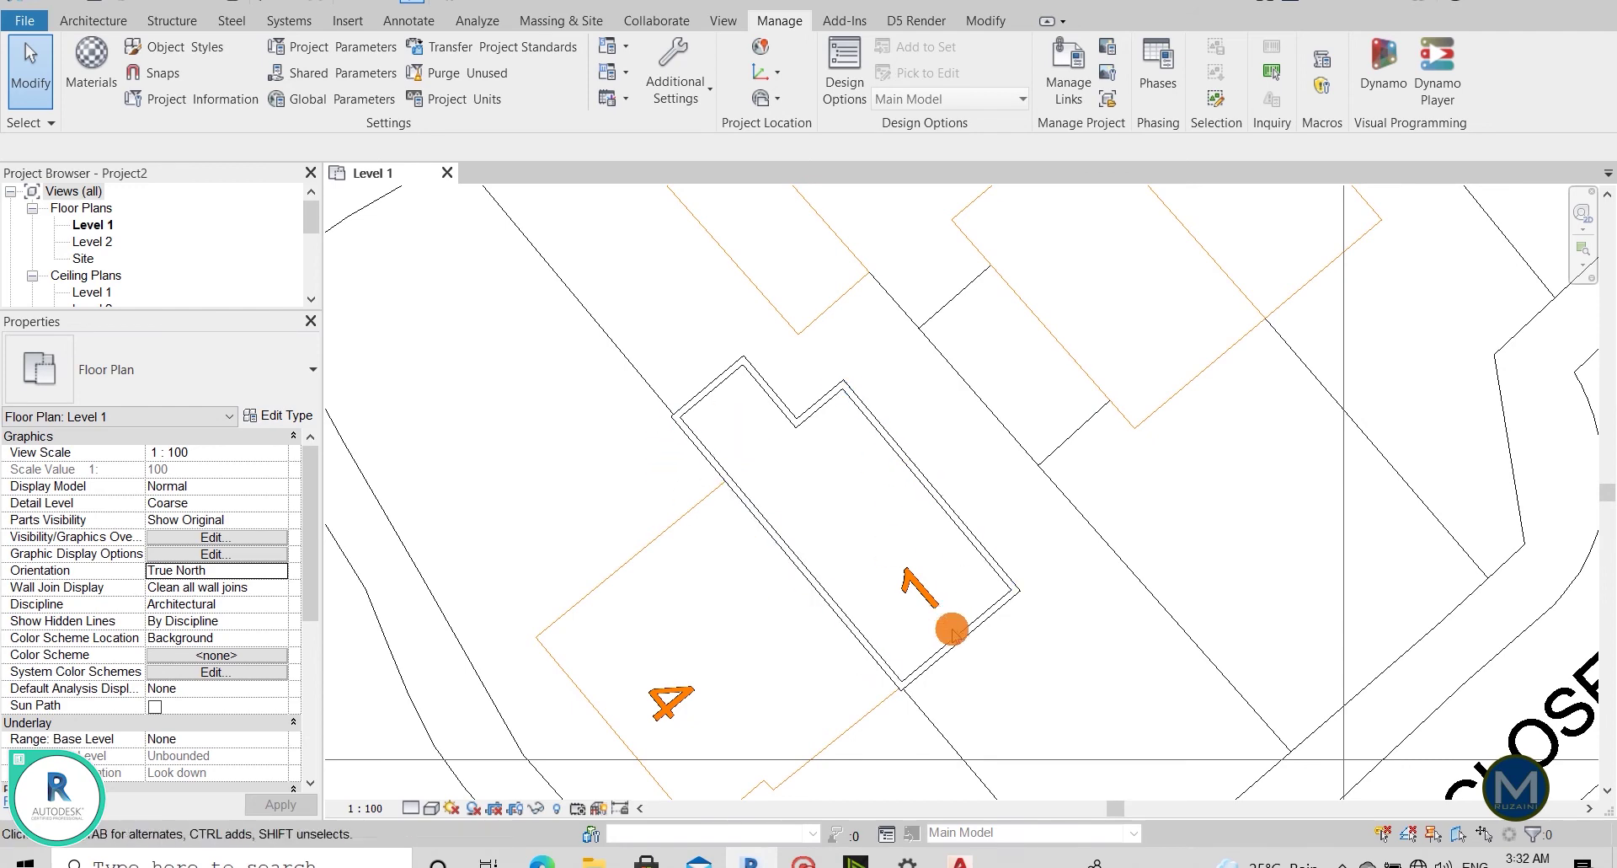
pyautogui.scroll(-1, 949, 624)
pyautogui.scroll(-1, 689, 438)
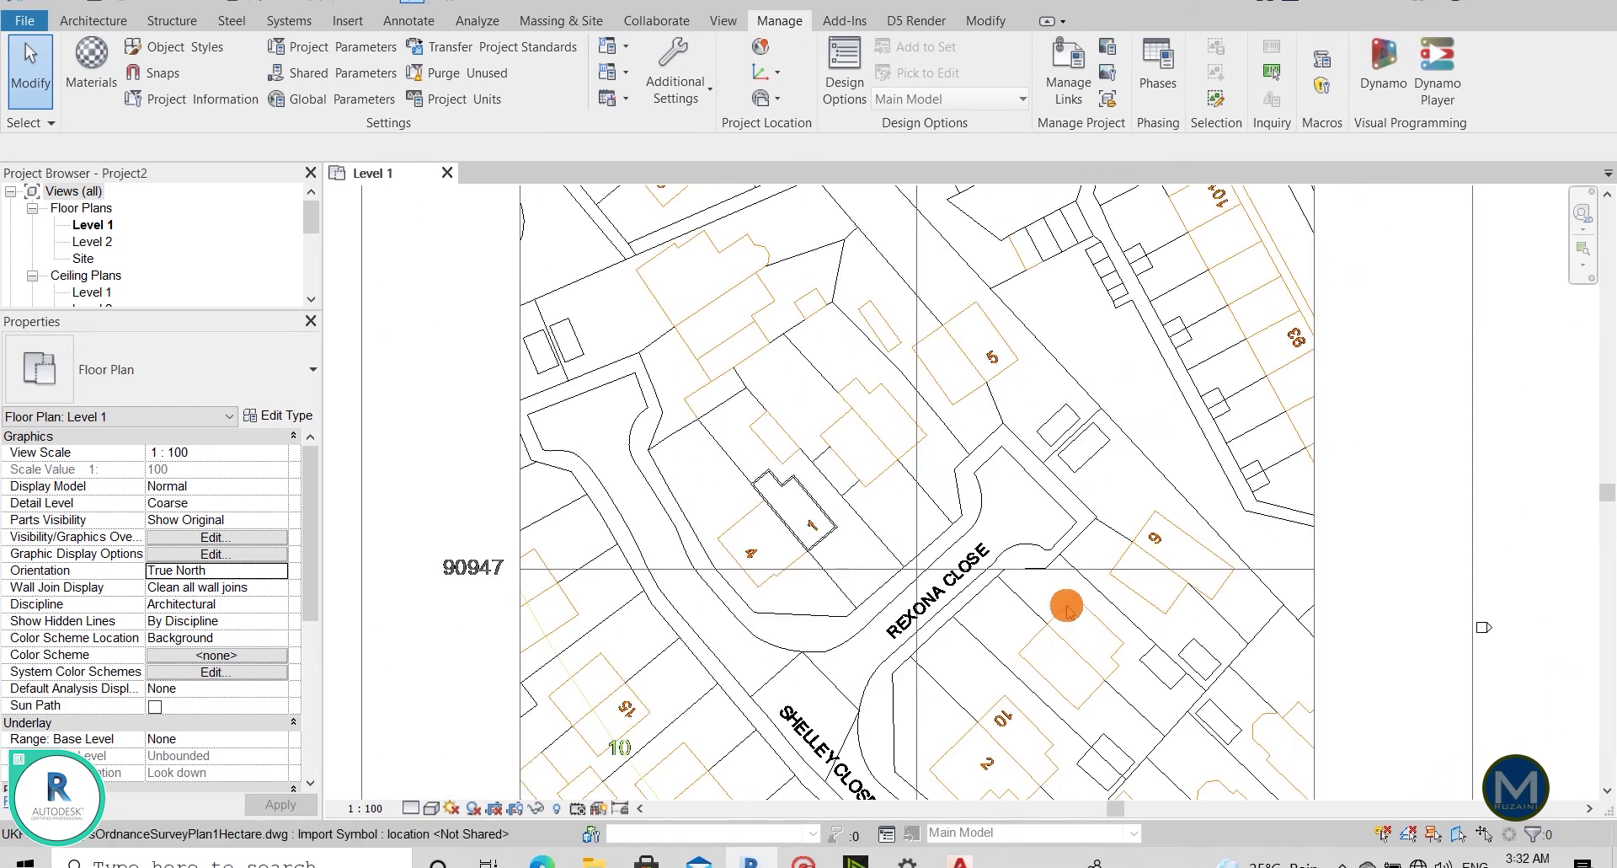
pyautogui.scroll(2, 801, 509)
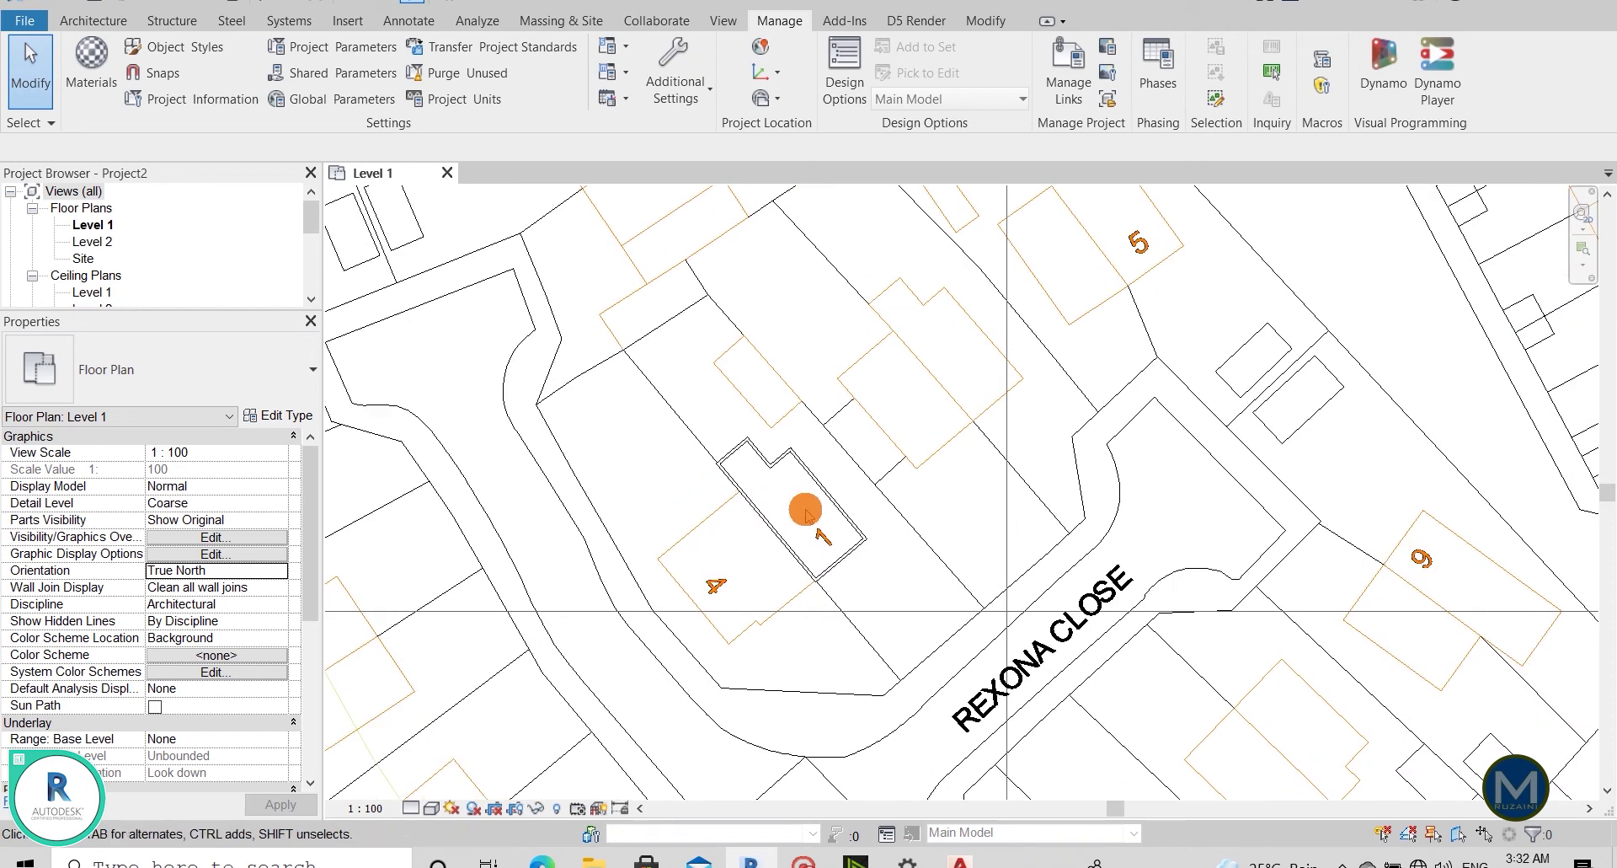
pyautogui.scroll(-2, 822, 512)
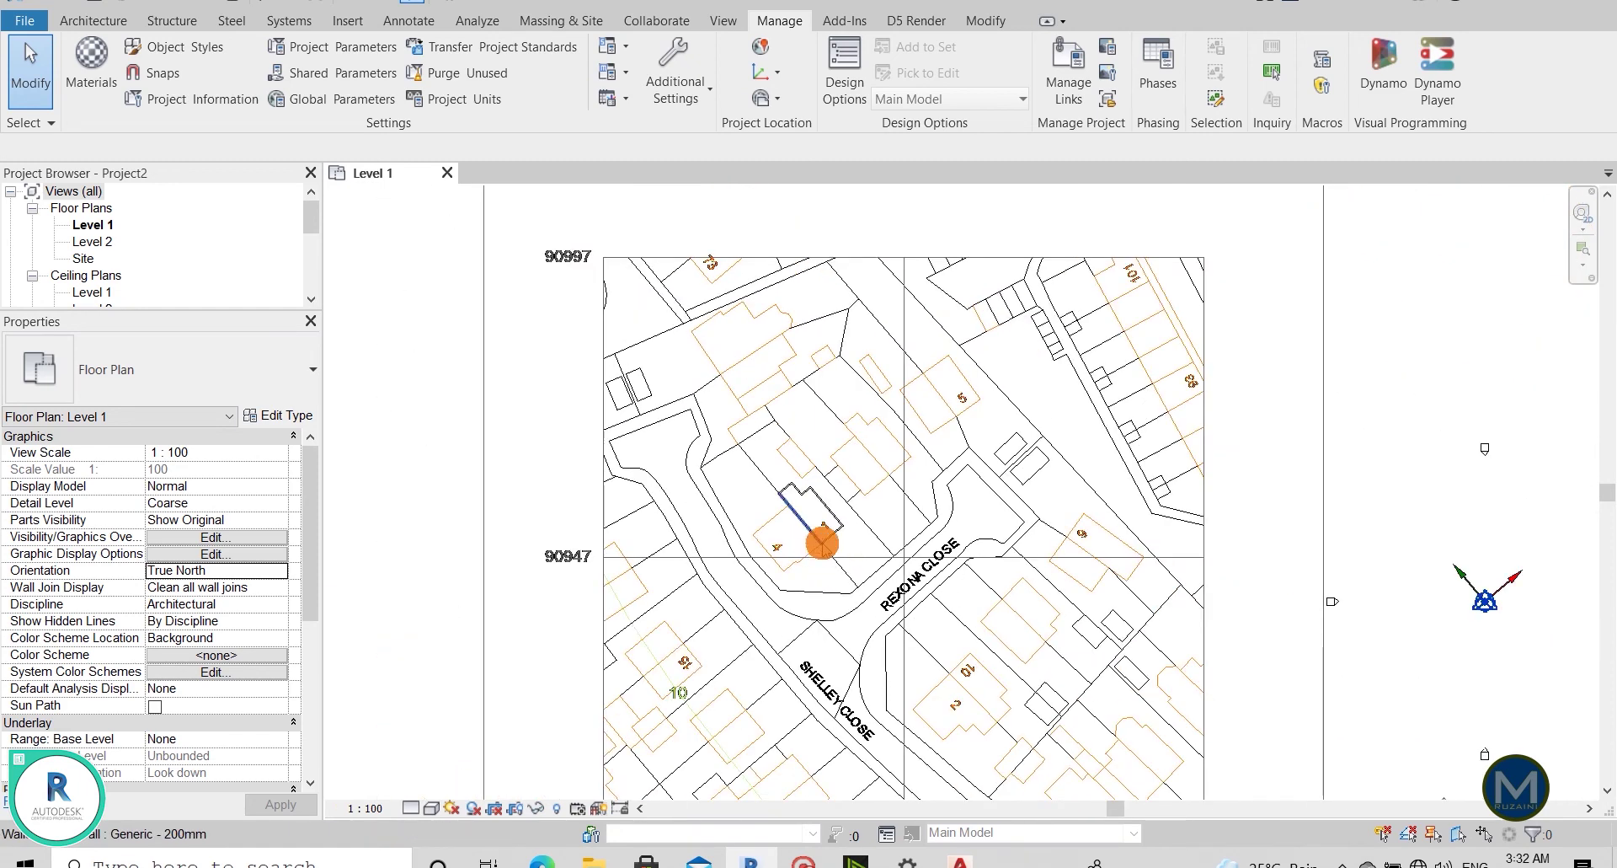
pyautogui.scroll(2, 800, 510)
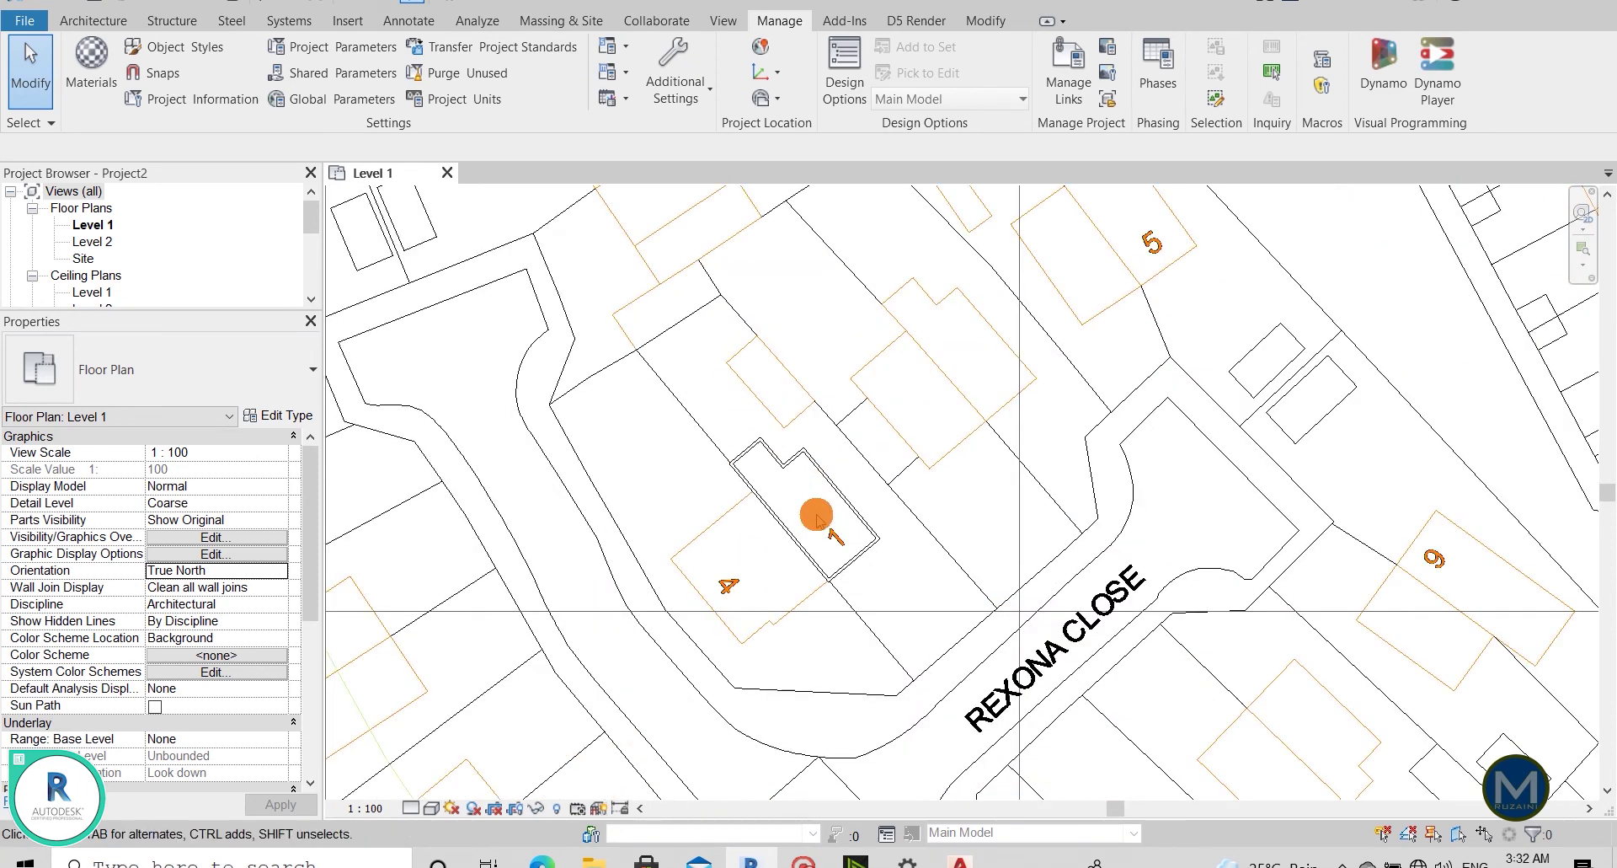
pyautogui.scroll(2, 800, 510)
pyautogui.click(771, 543)
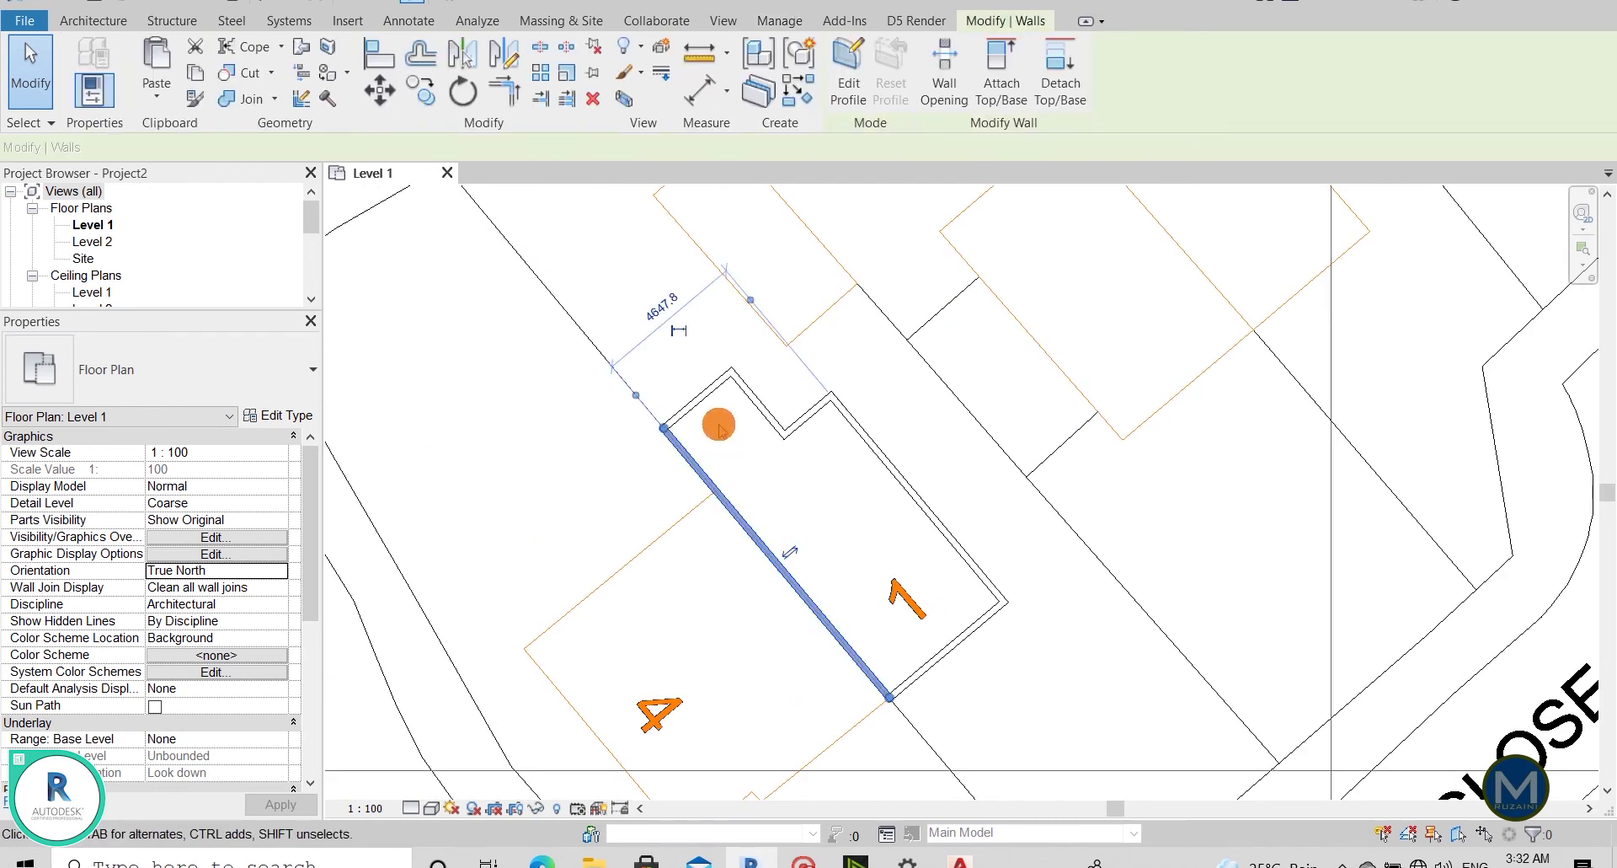
pyautogui.click(704, 399)
pyautogui.click(769, 413)
pyautogui.click(898, 474)
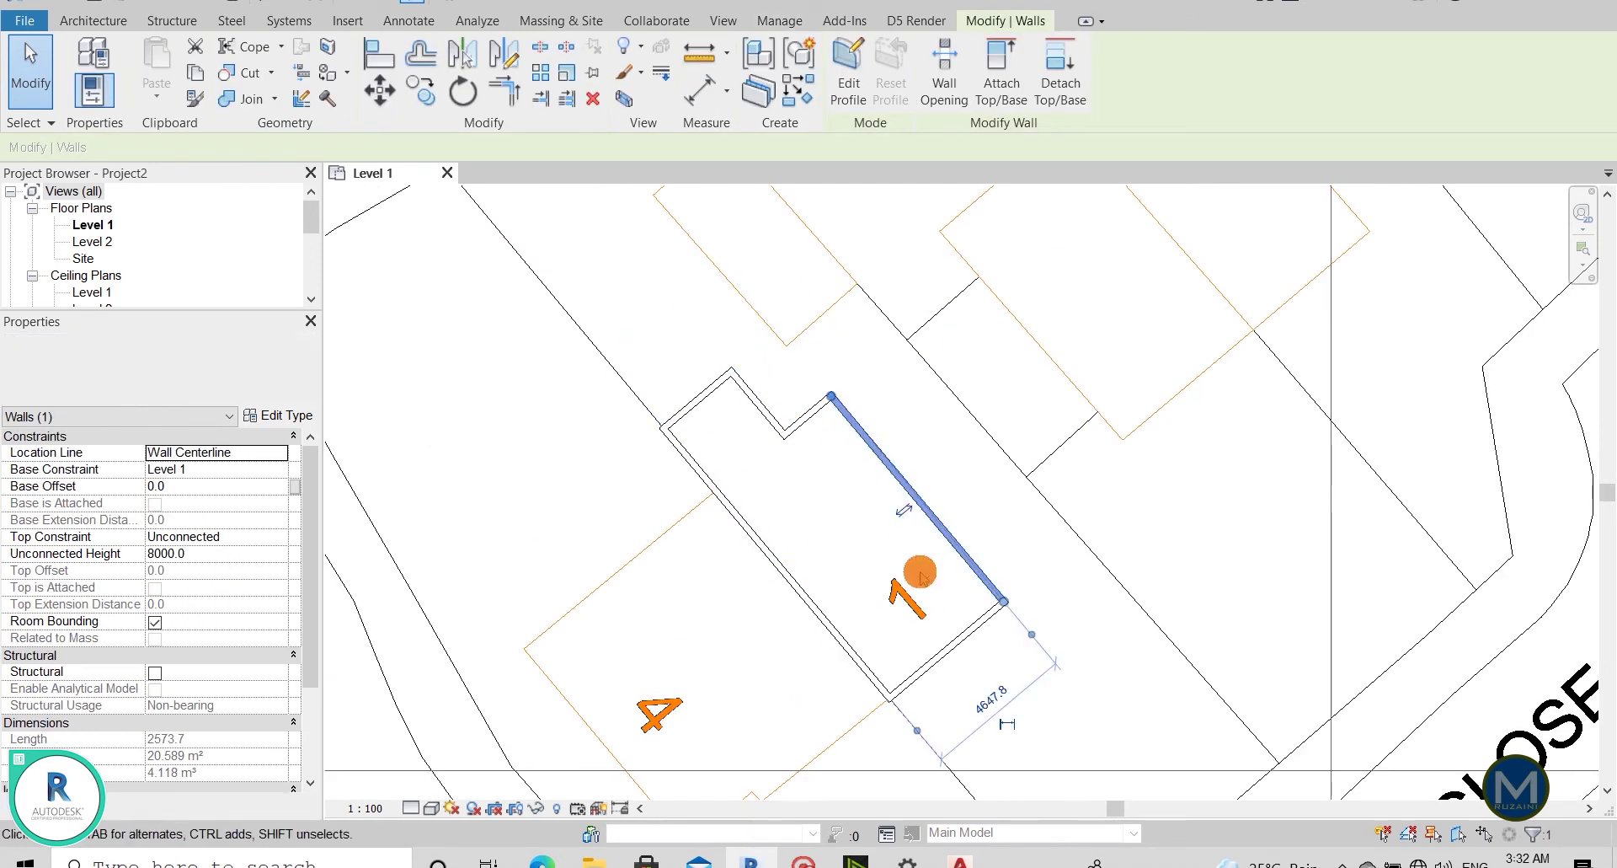
pyautogui.click(948, 649)
pyautogui.click(802, 421)
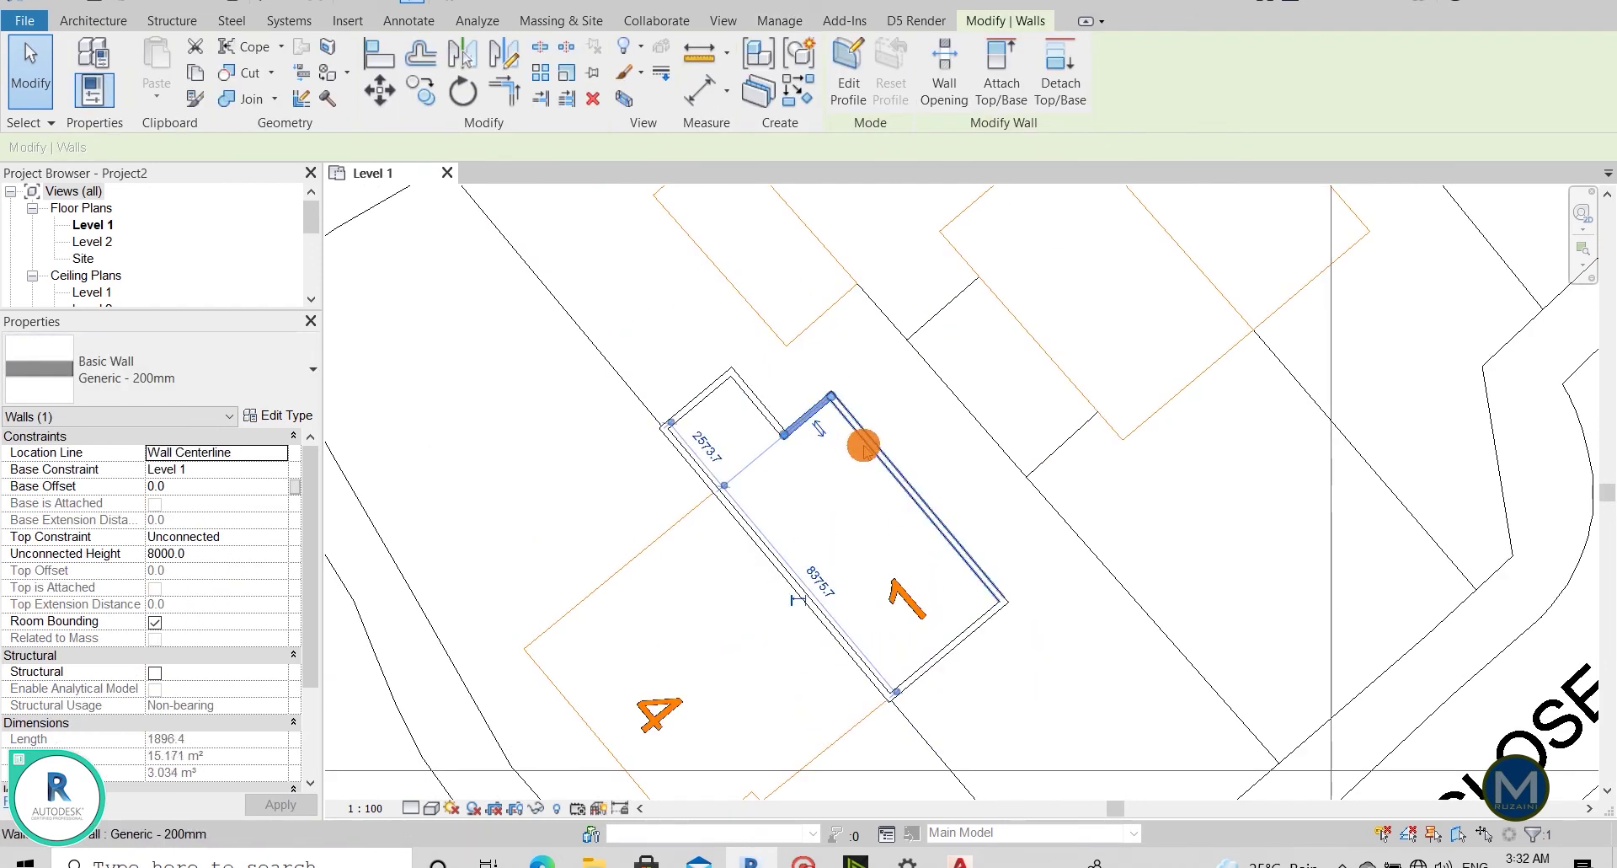
pyautogui.click(956, 620)
pyautogui.click(680, 445)
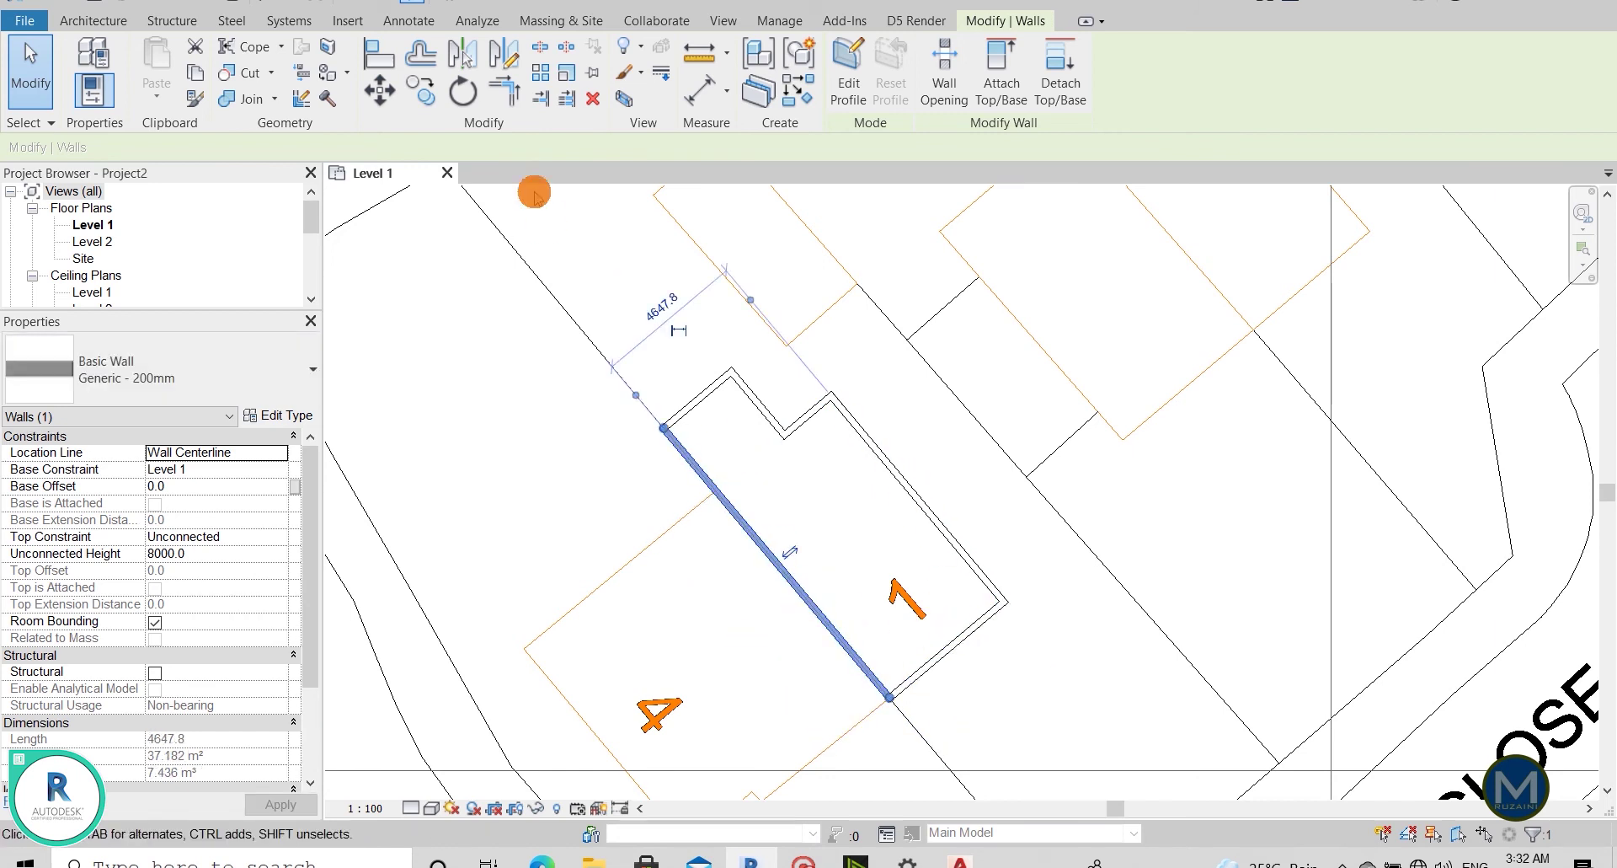
# Open the default {3D} view, deselect the walls, and orbit to inspect house 1's walls.
pyautogui.click(362, 5)
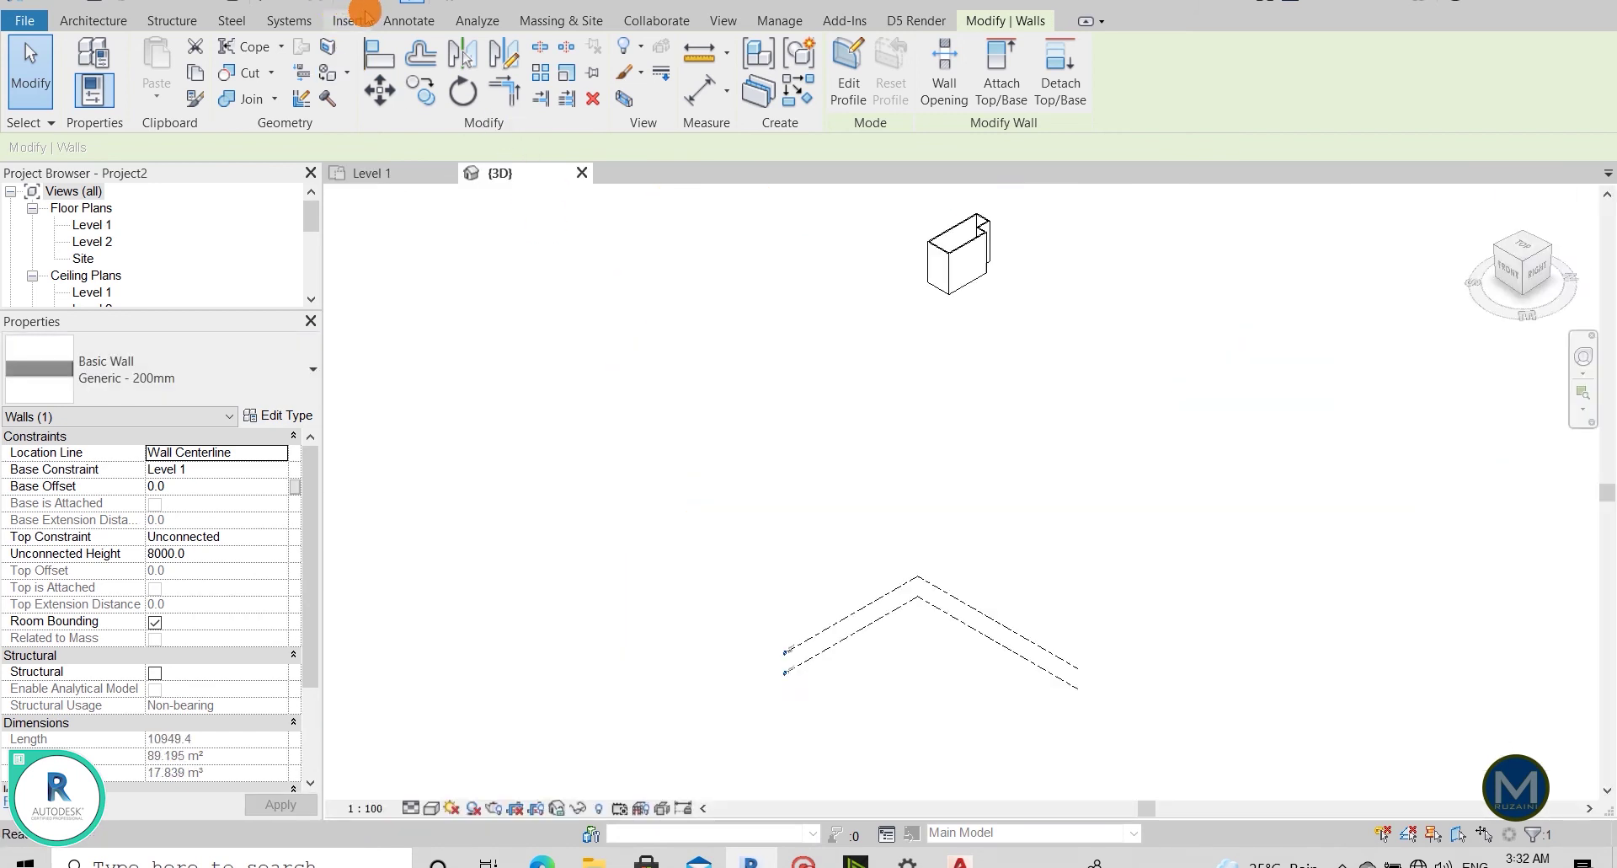
pyautogui.click(902, 469)
pyautogui.scroll(3, 976, 233)
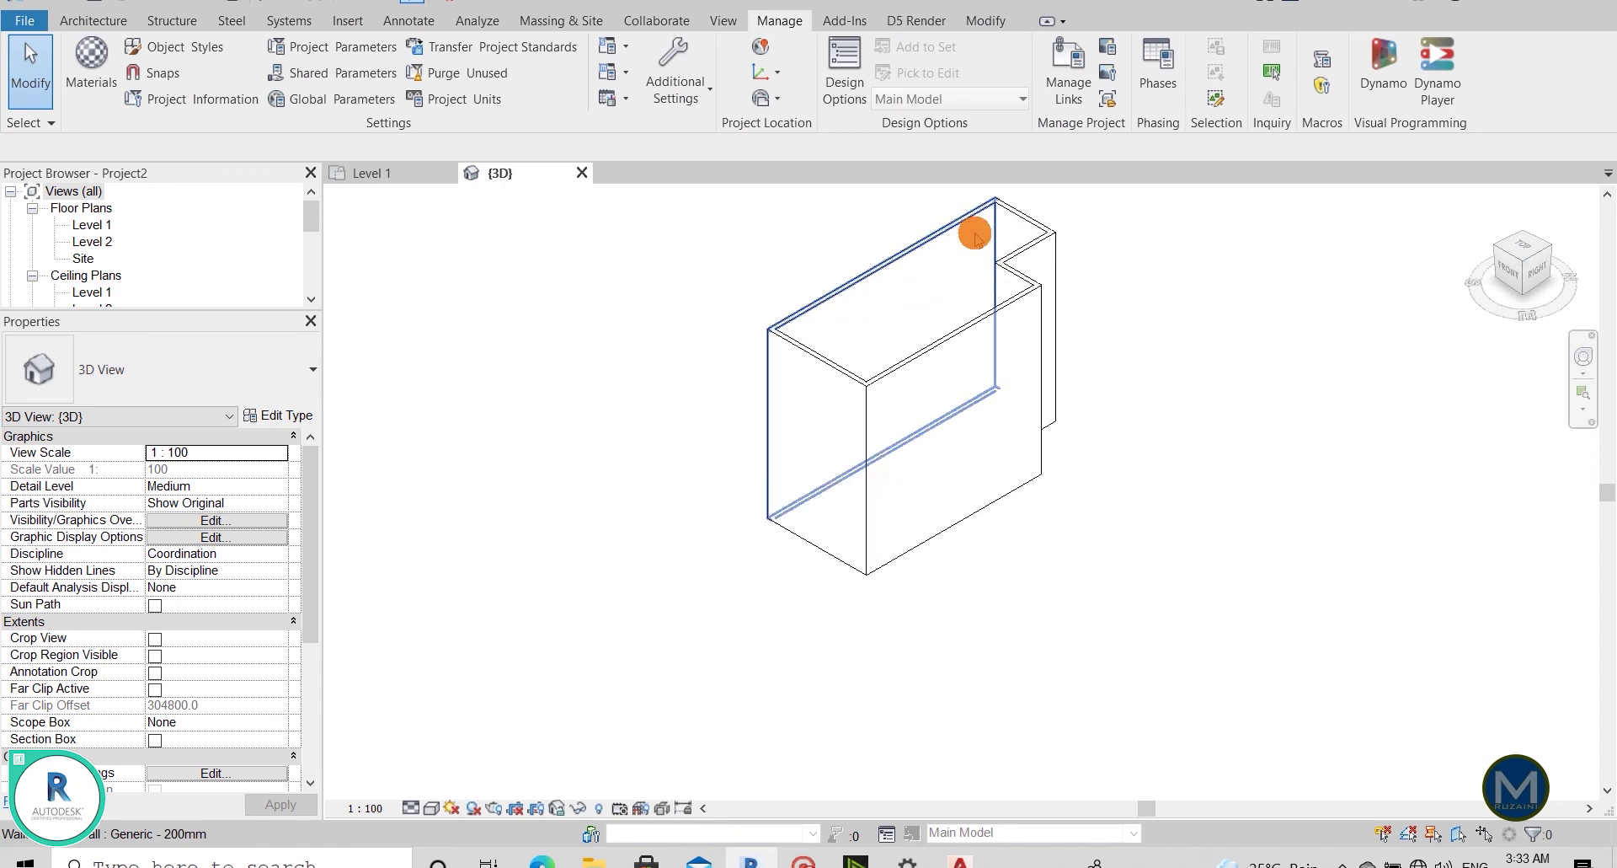
pyautogui.scroll(-4, 762, 451)
pyautogui.keyDown('shift'); pyautogui.moveTo(974, 546); pyautogui.dragTo(843, 555, button='middle'); pyautogui.keyUp('shift')
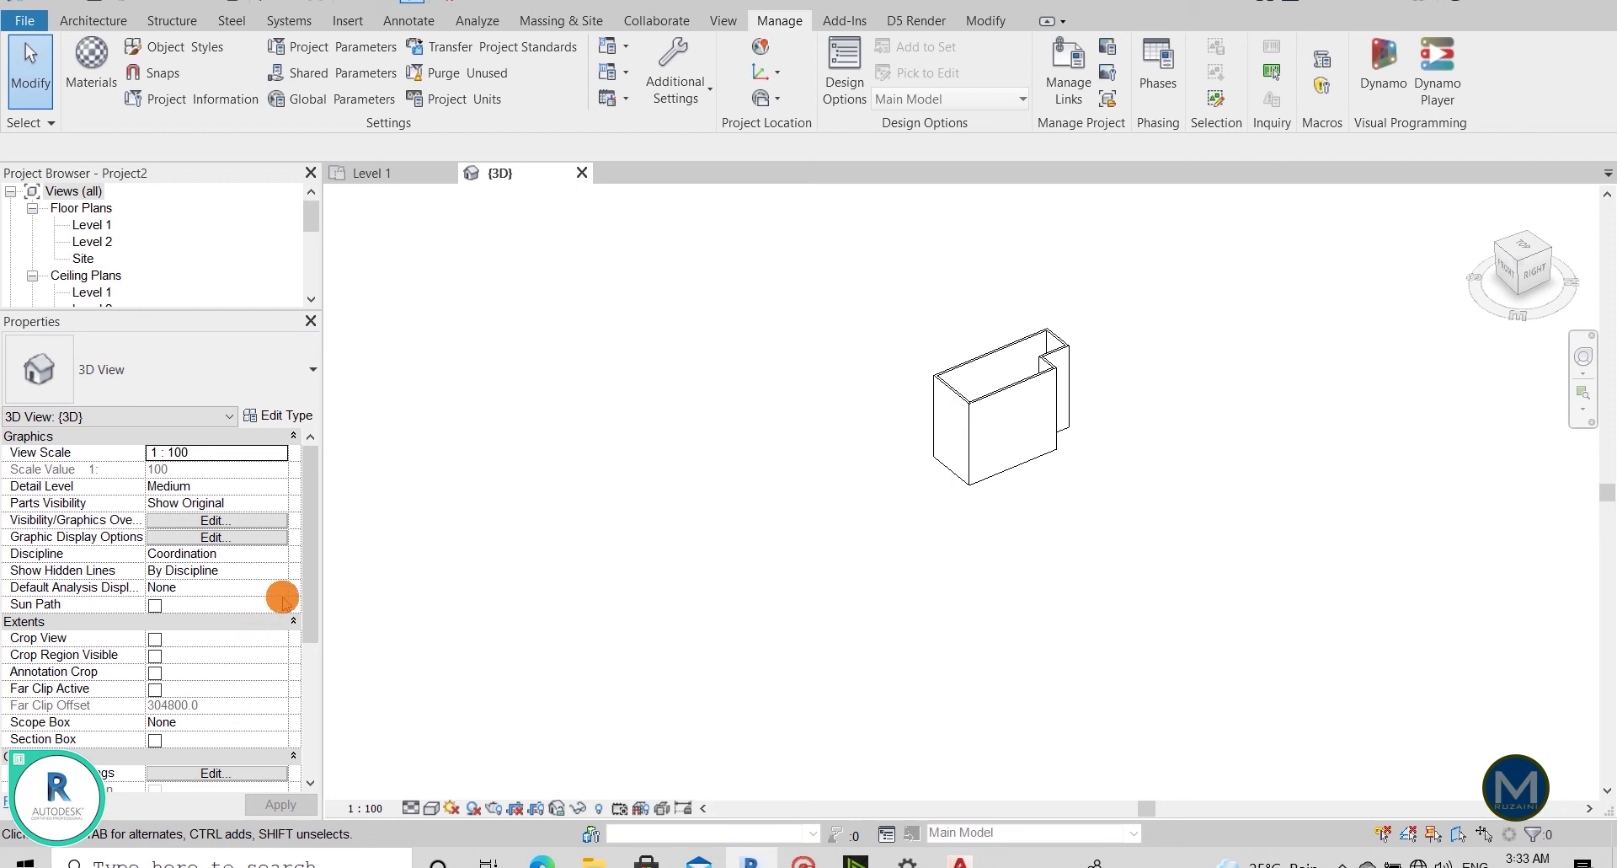
pyautogui.scroll(-2, 283, 600)
pyautogui.scroll(-1, 283, 598)
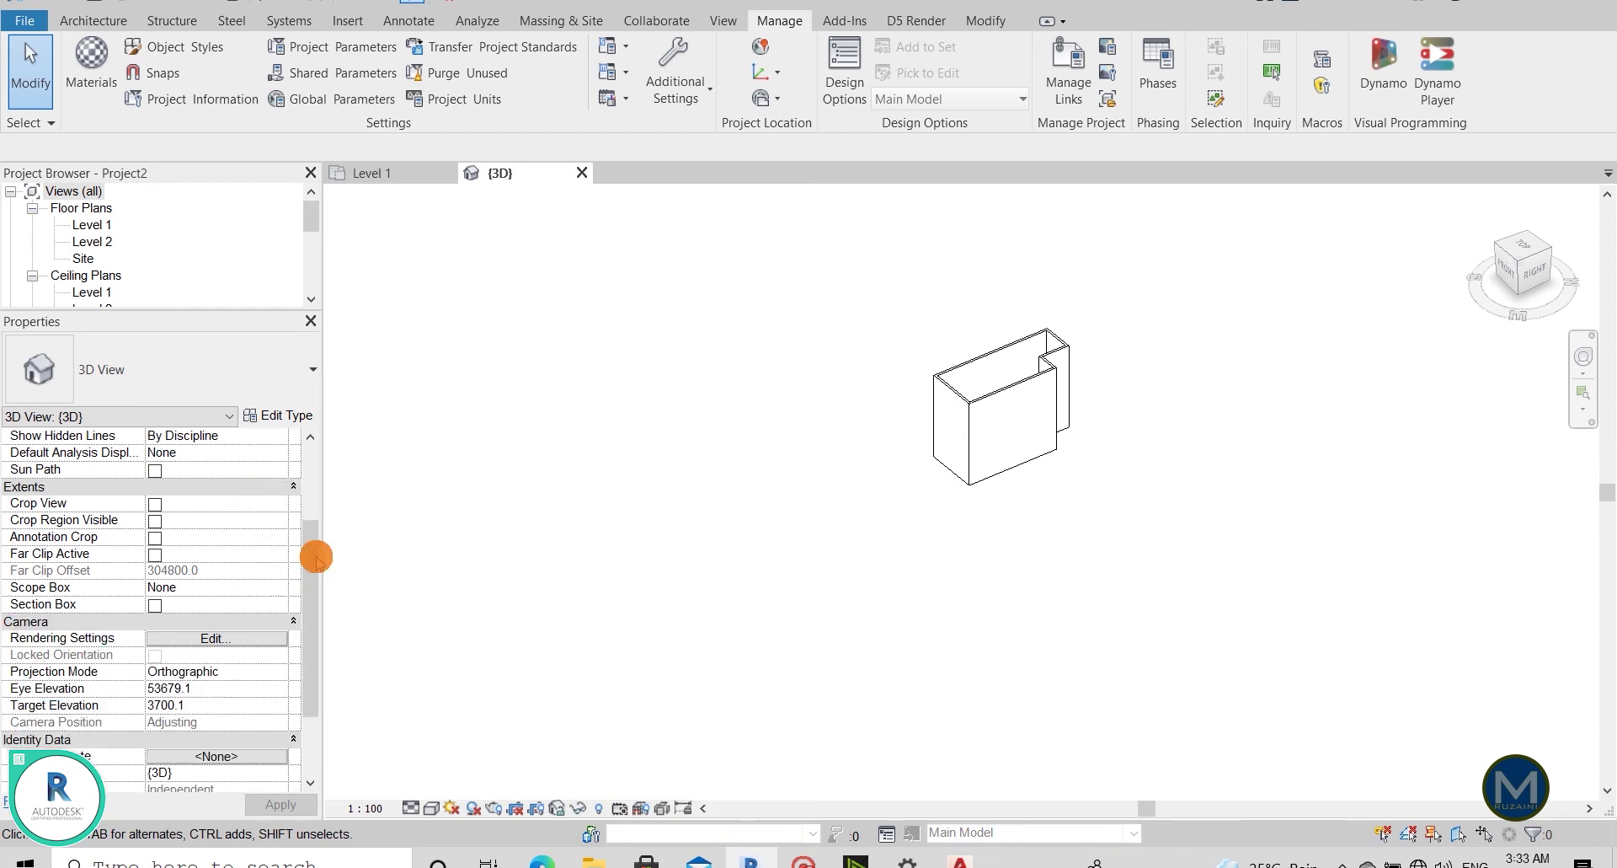
# Return to the Level 1 plan, briefly checking house 1's walls in the 3D view.
pyautogui.click(379, 174)
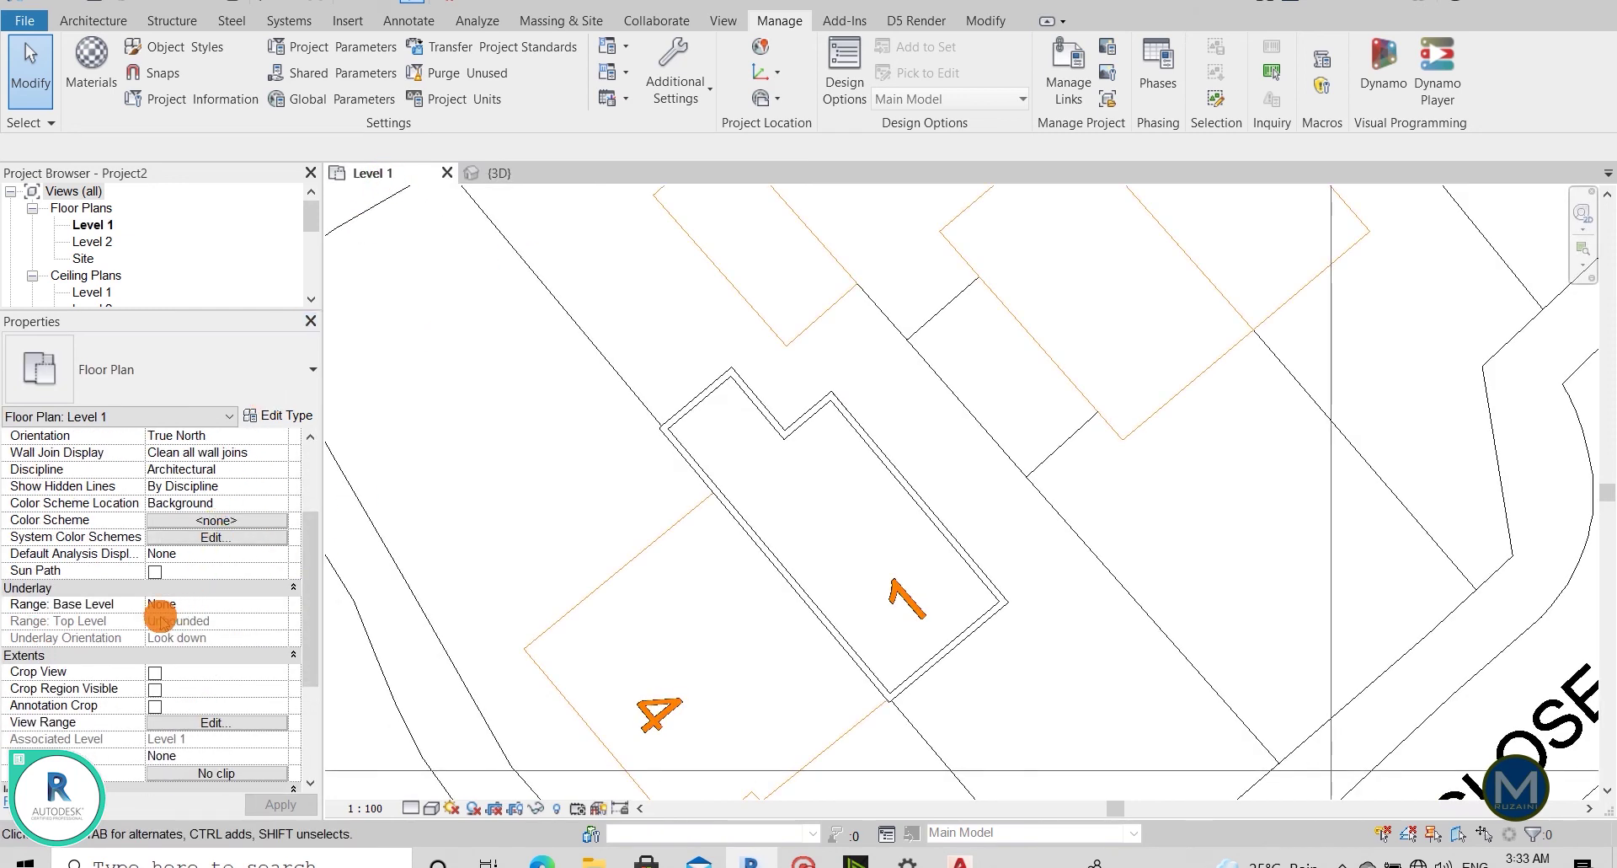
pyautogui.scroll(-2, 185, 642)
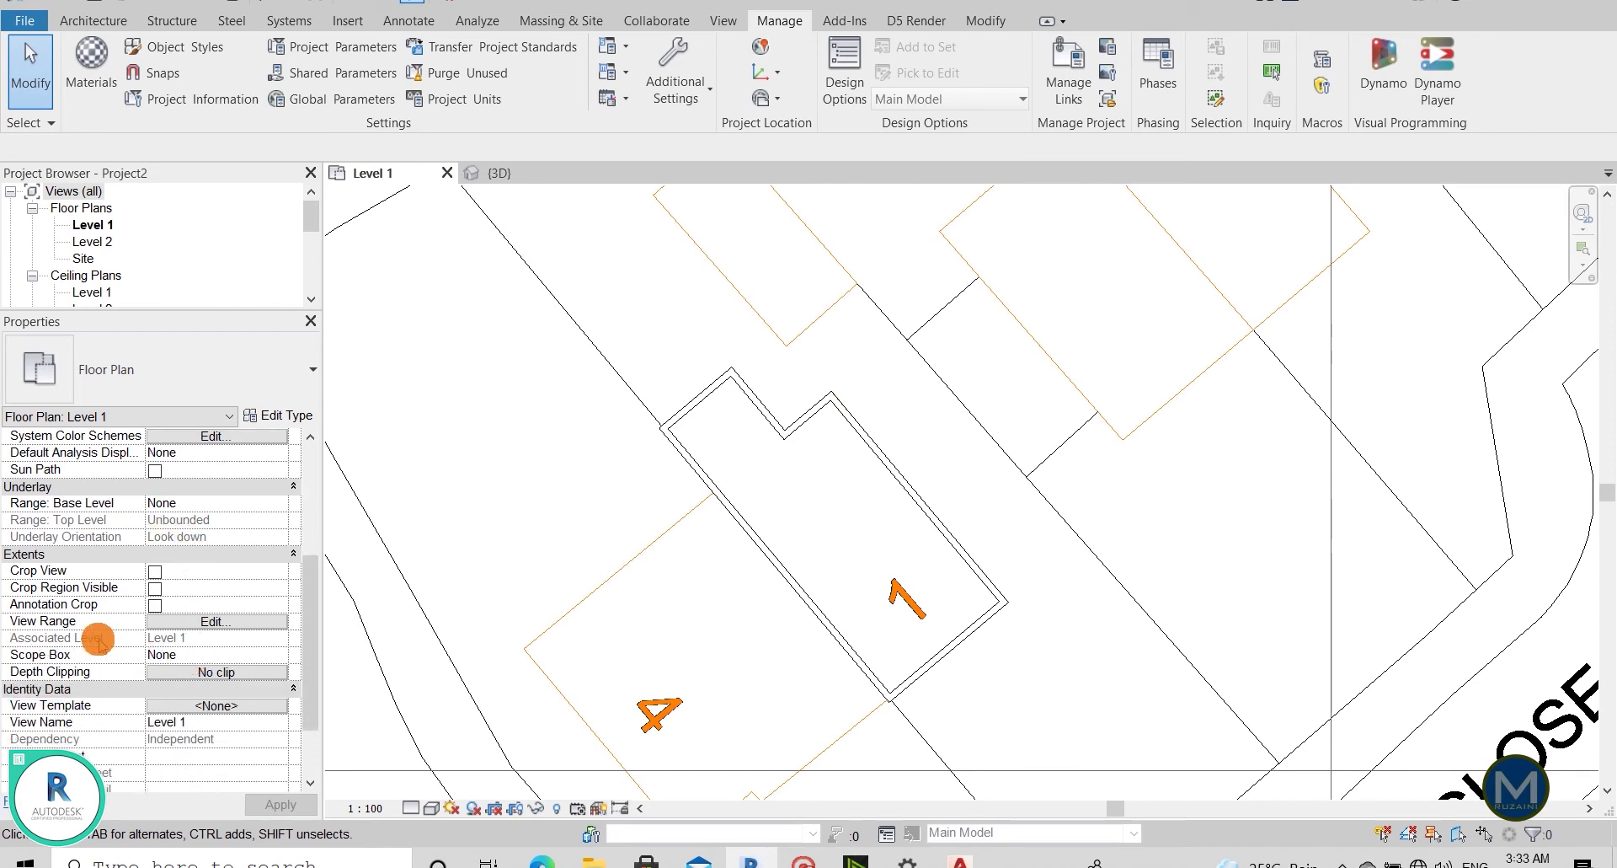
pyautogui.scroll(3, 91, 623)
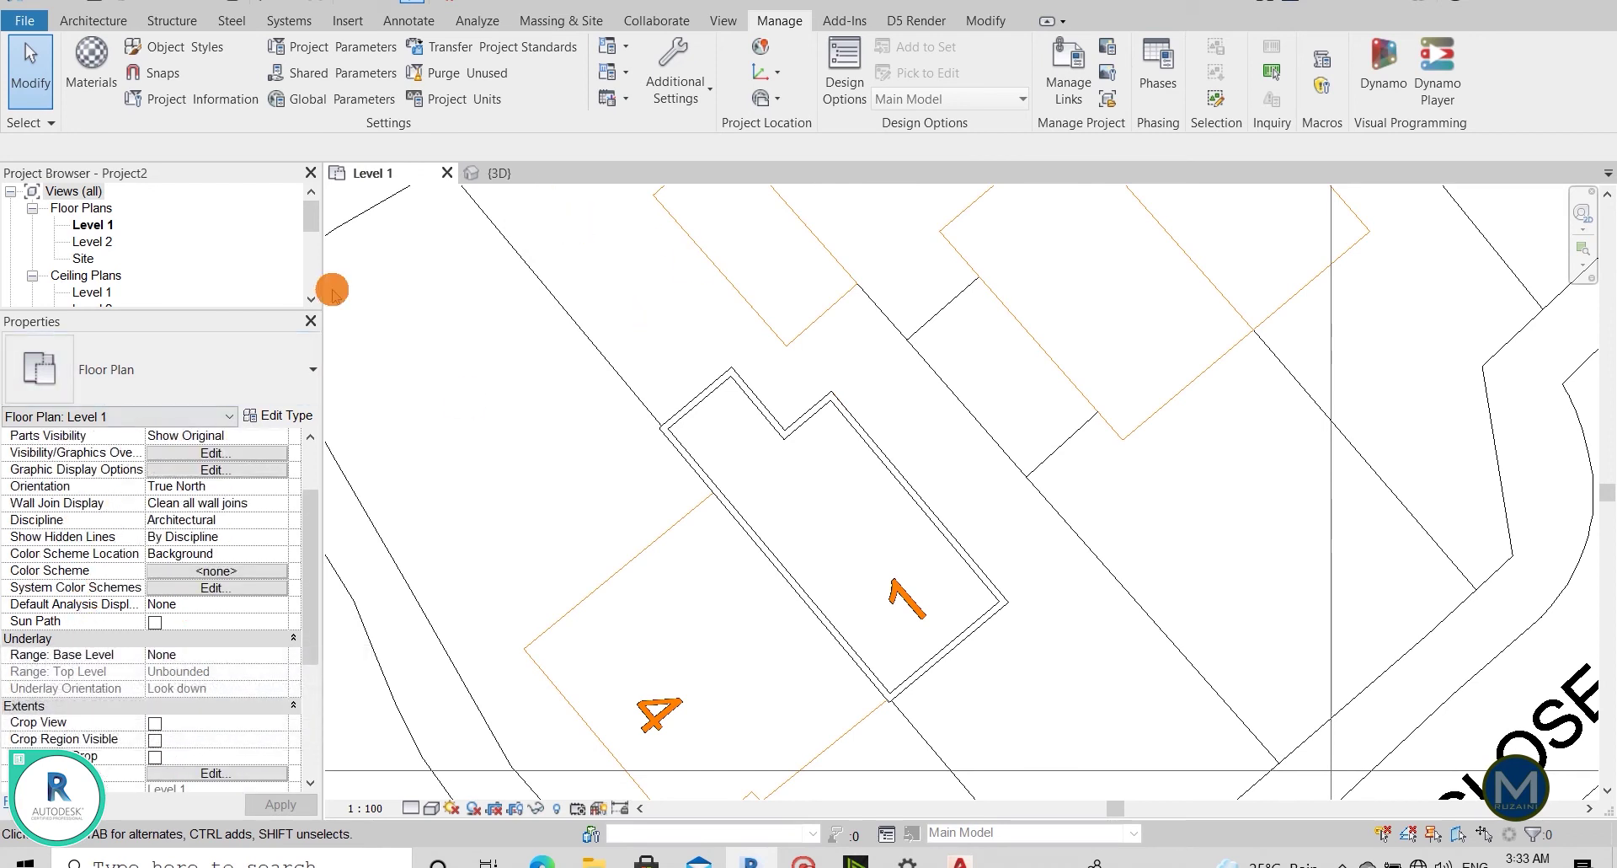
pyautogui.scroll(-3, 762, 411)
pyautogui.scroll(-1, 738, 421)
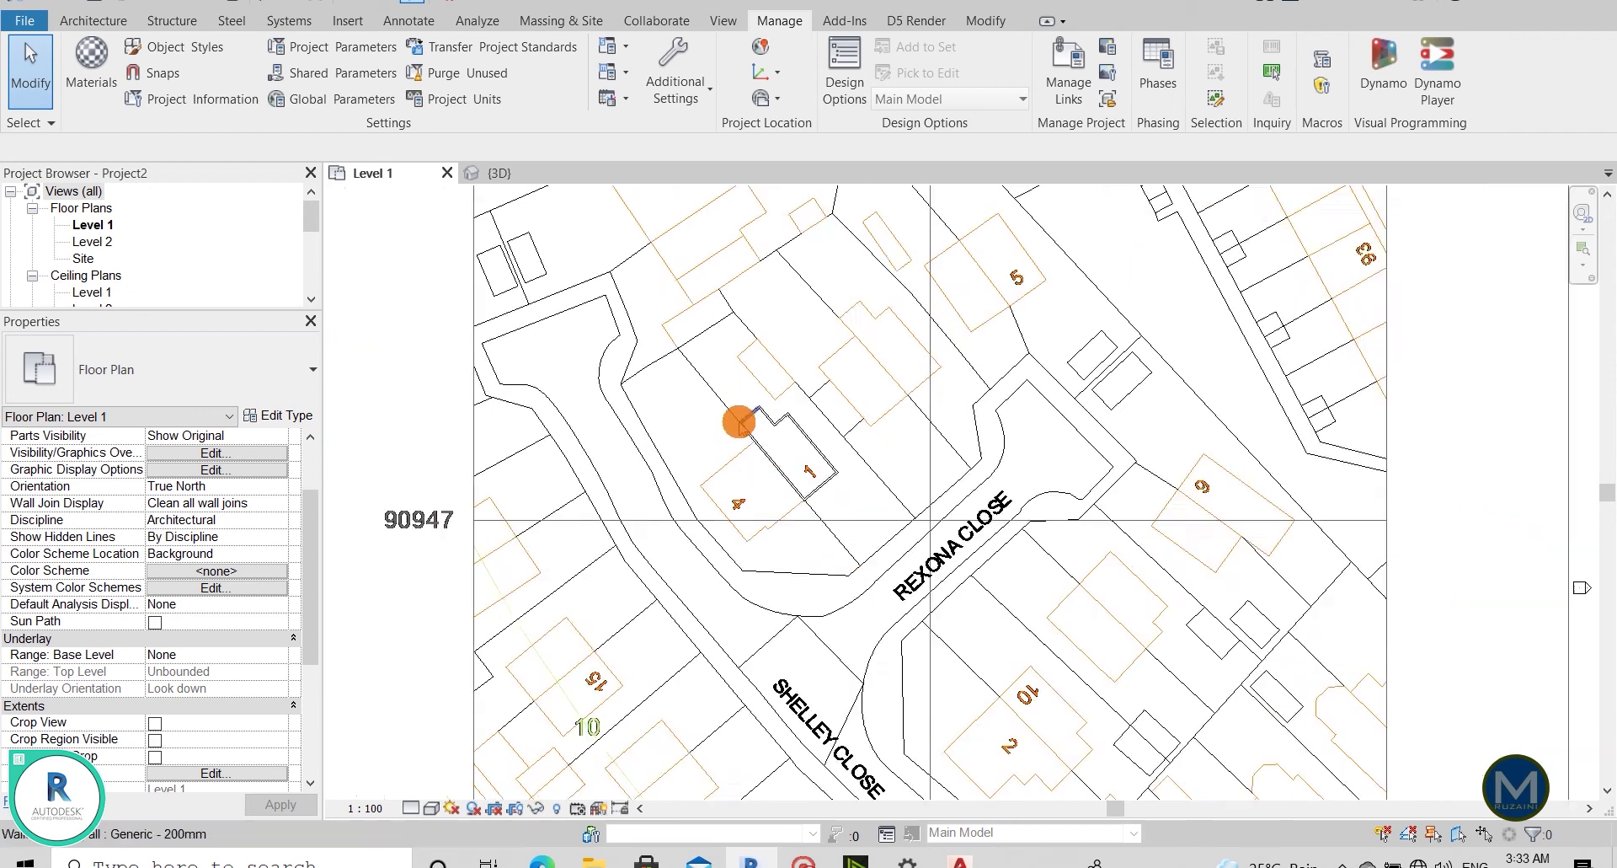
pyautogui.scroll(-1, 739, 422)
pyautogui.scroll(1, 506, 337)
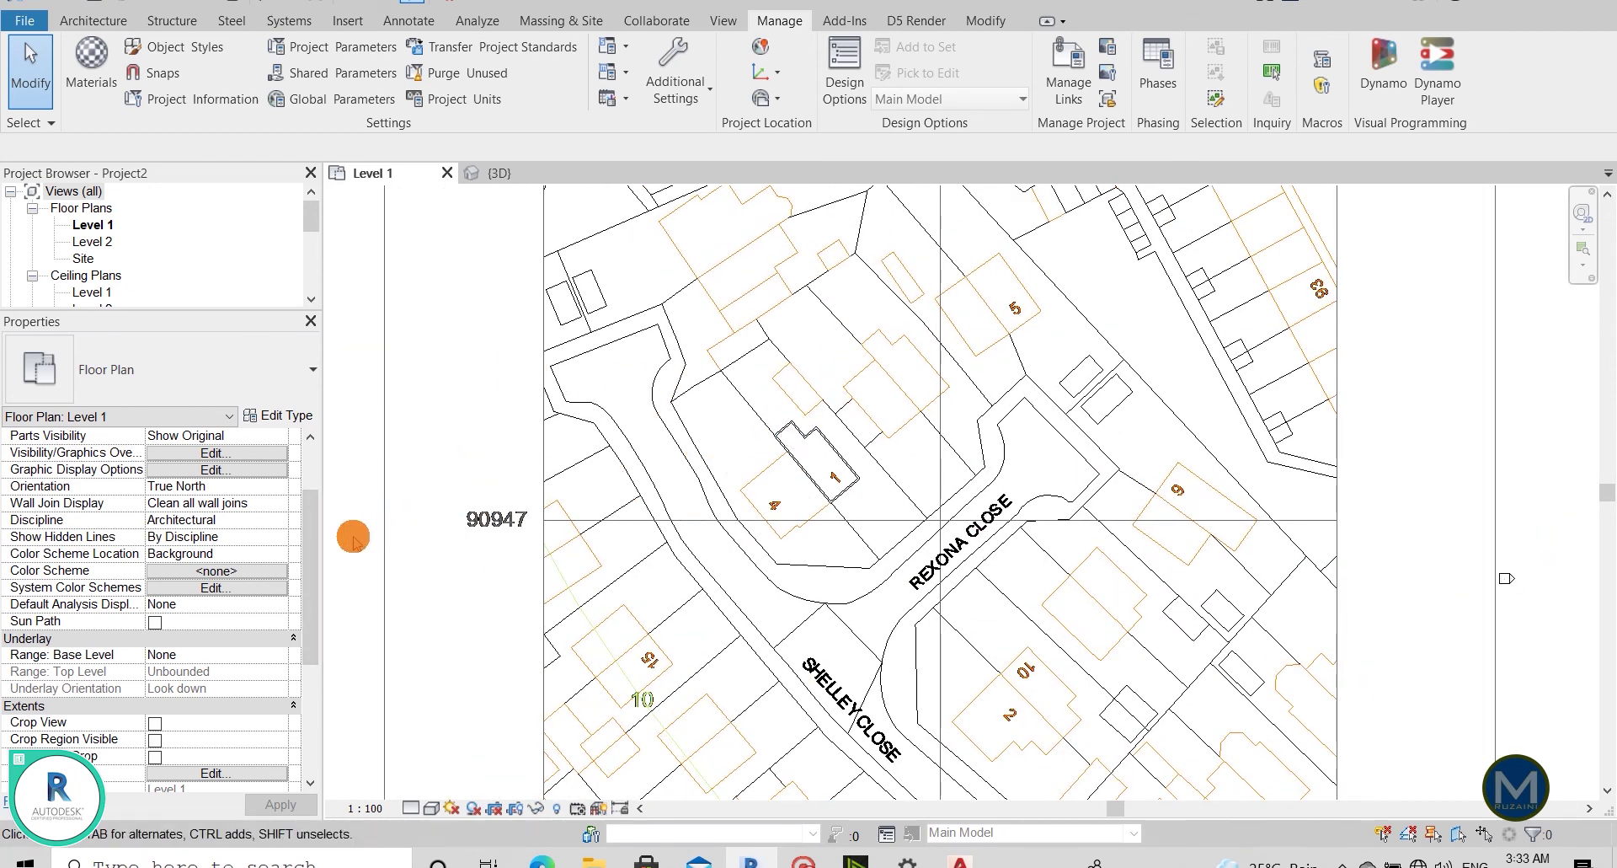
pyautogui.scroll(2, 220, 571)
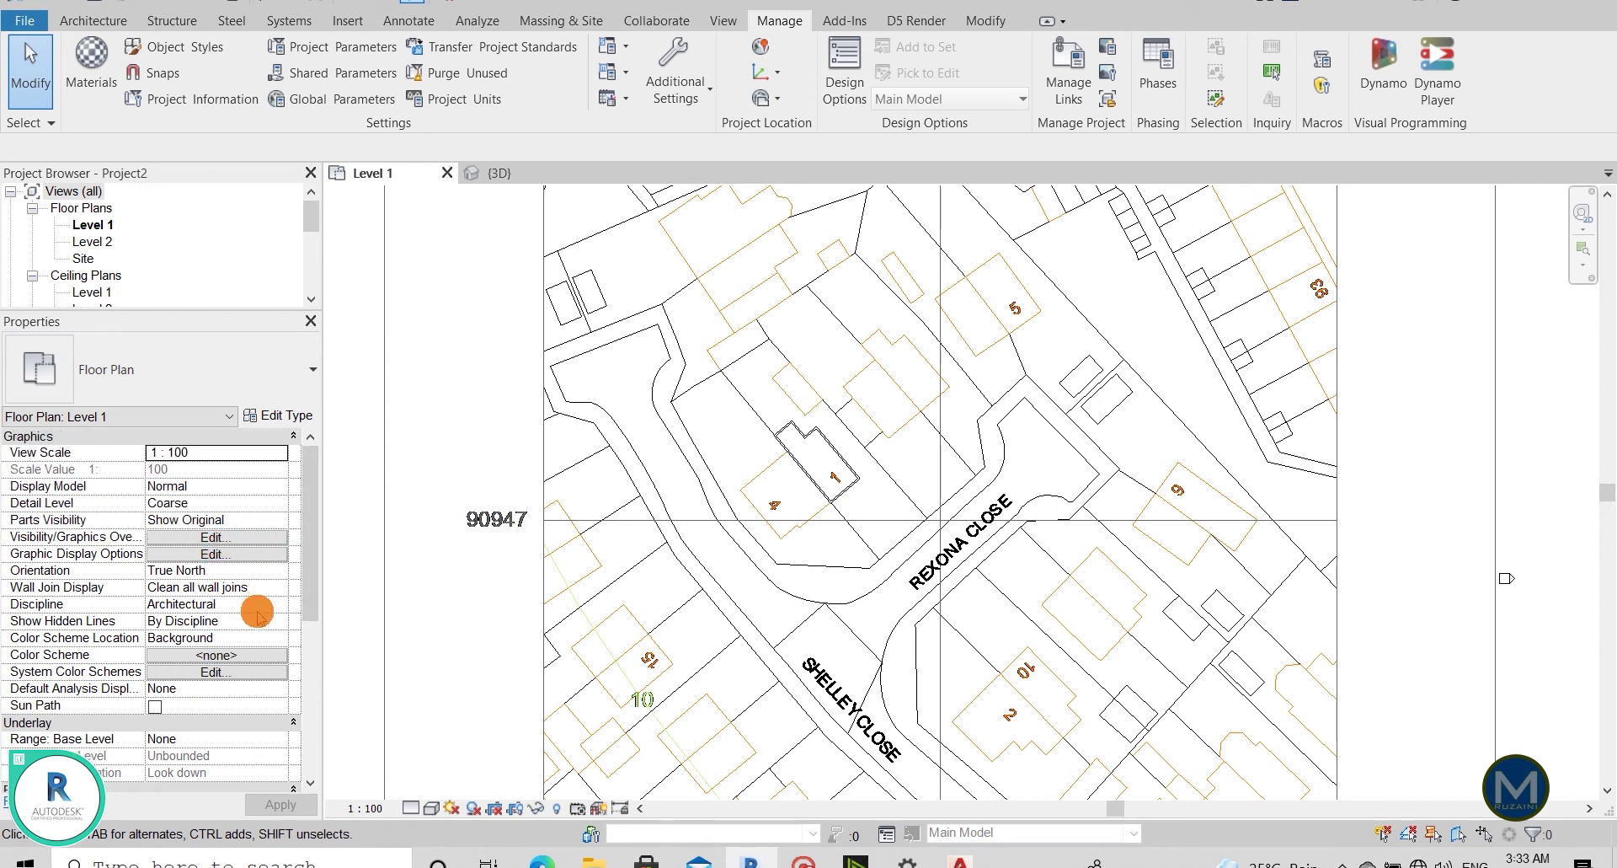
pyautogui.click(506, 173)
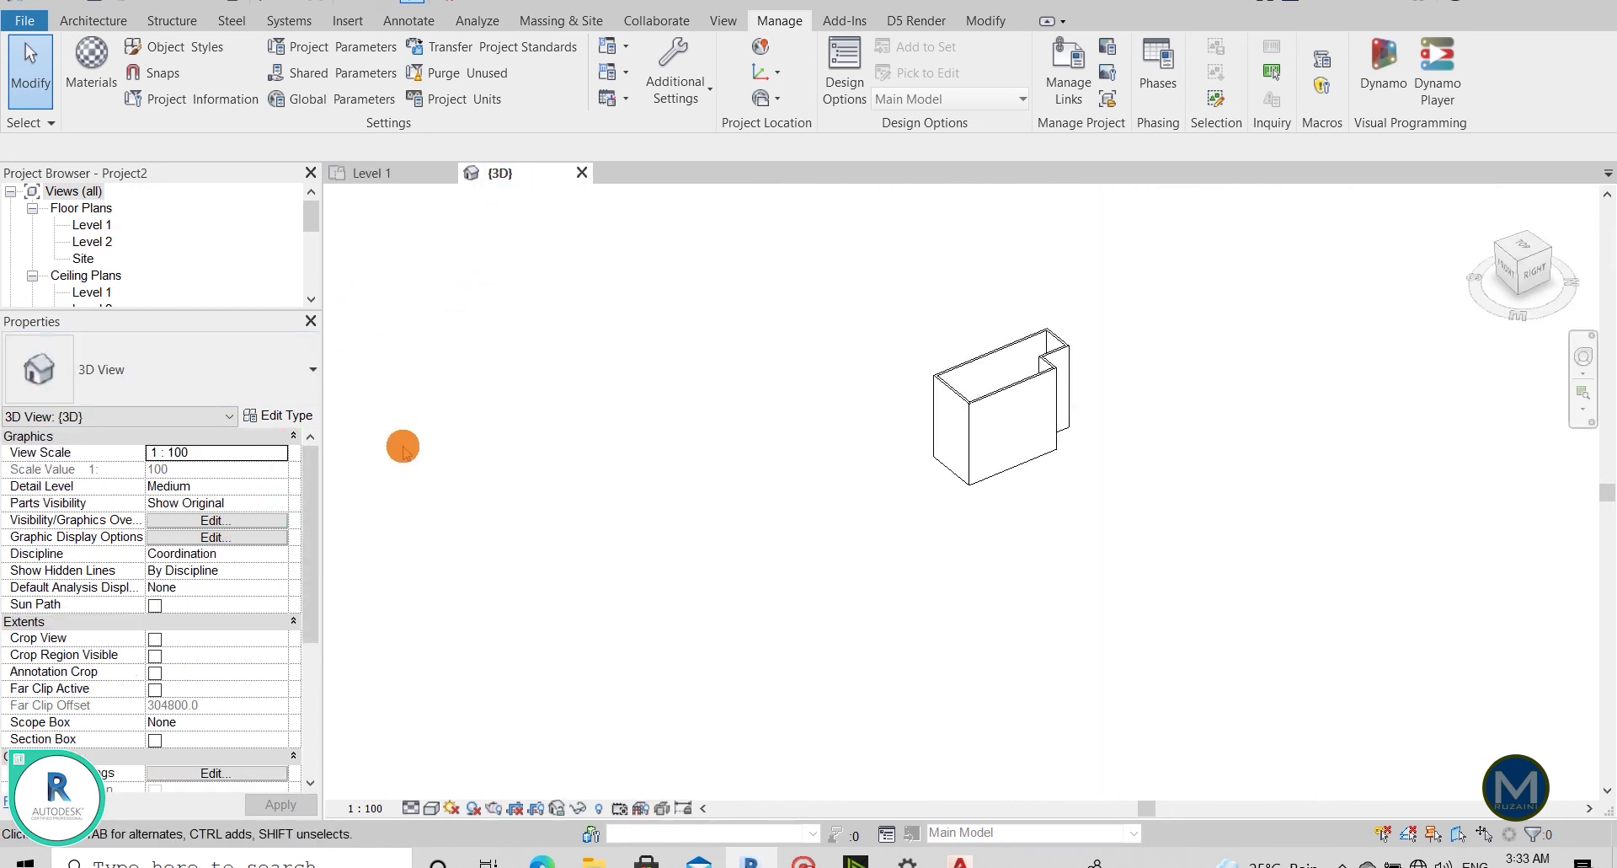
pyautogui.click(417, 173)
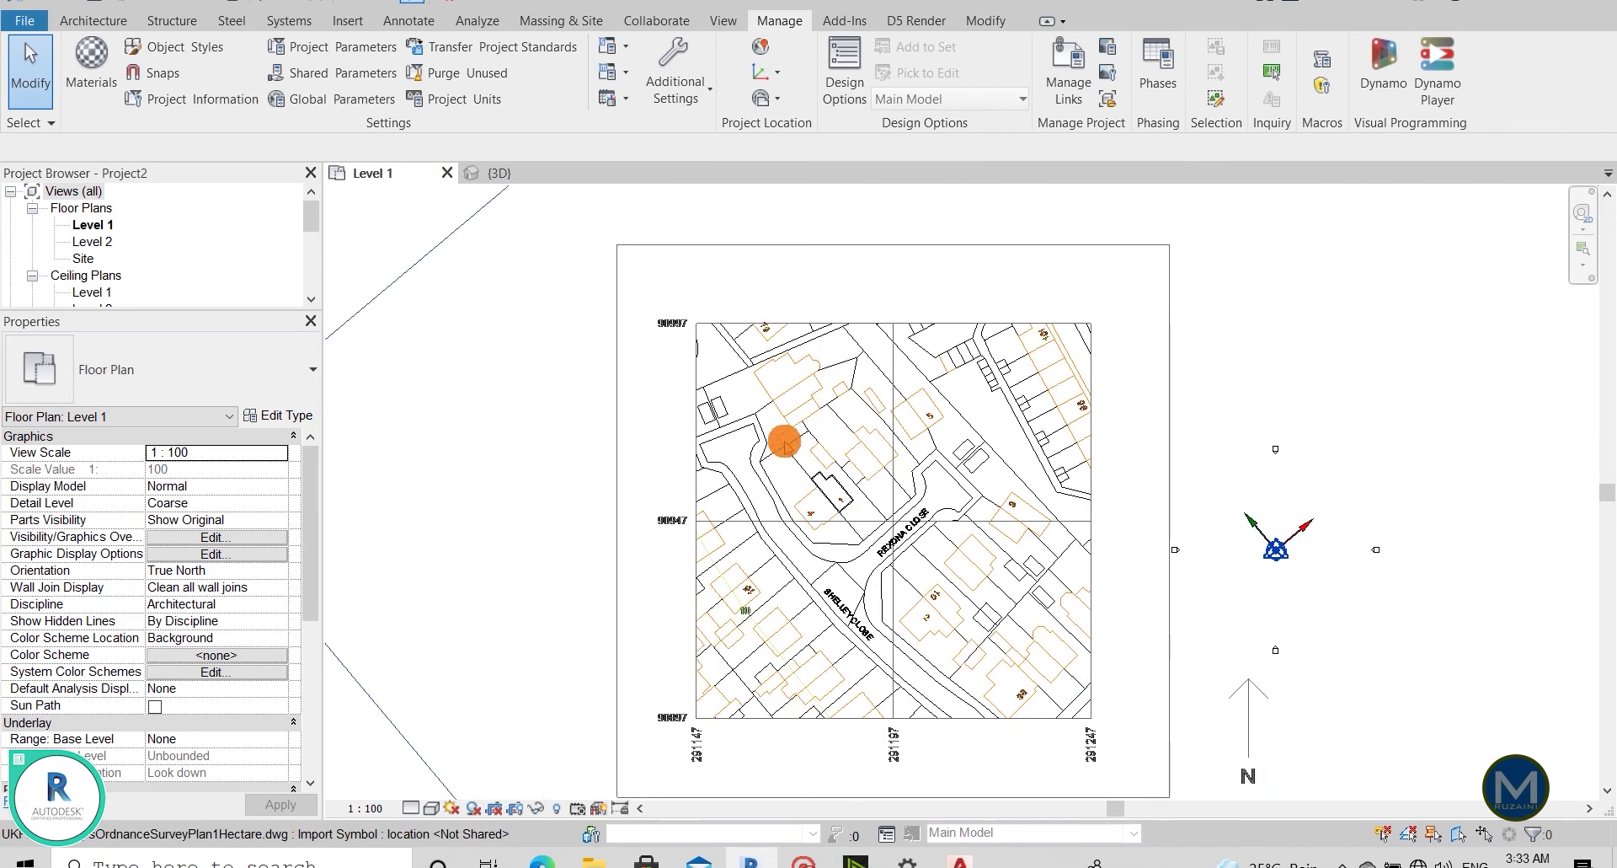
pyautogui.scroll(3, 783, 440)
pyautogui.scroll(2, 842, 480)
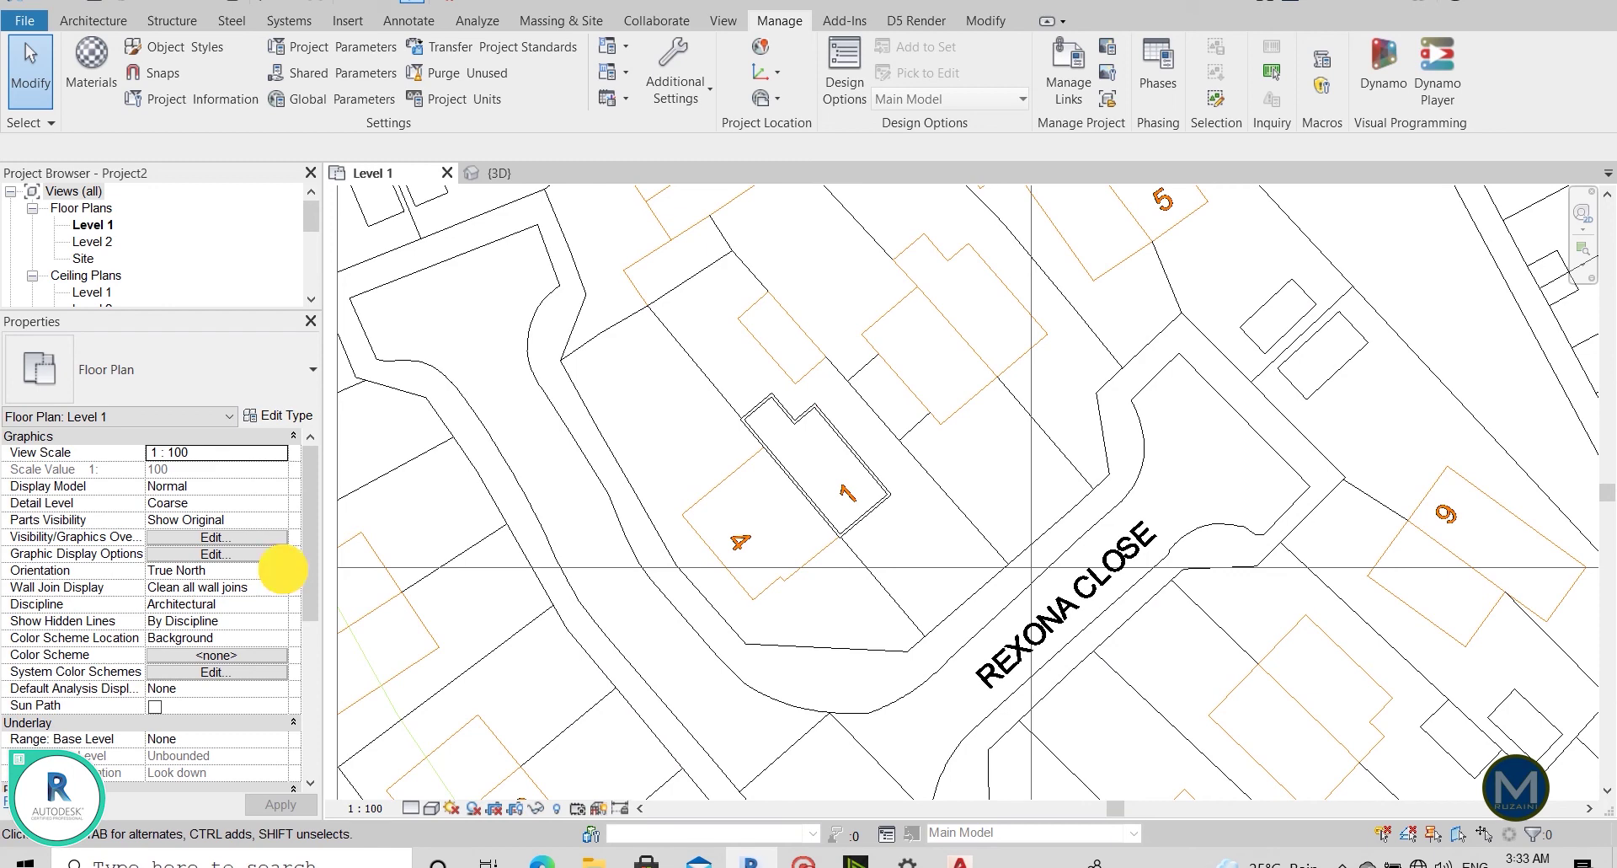
# Set the Level 1 plan orientation to Project North.
pyautogui.click(283, 569)
pyautogui.click(168, 587)
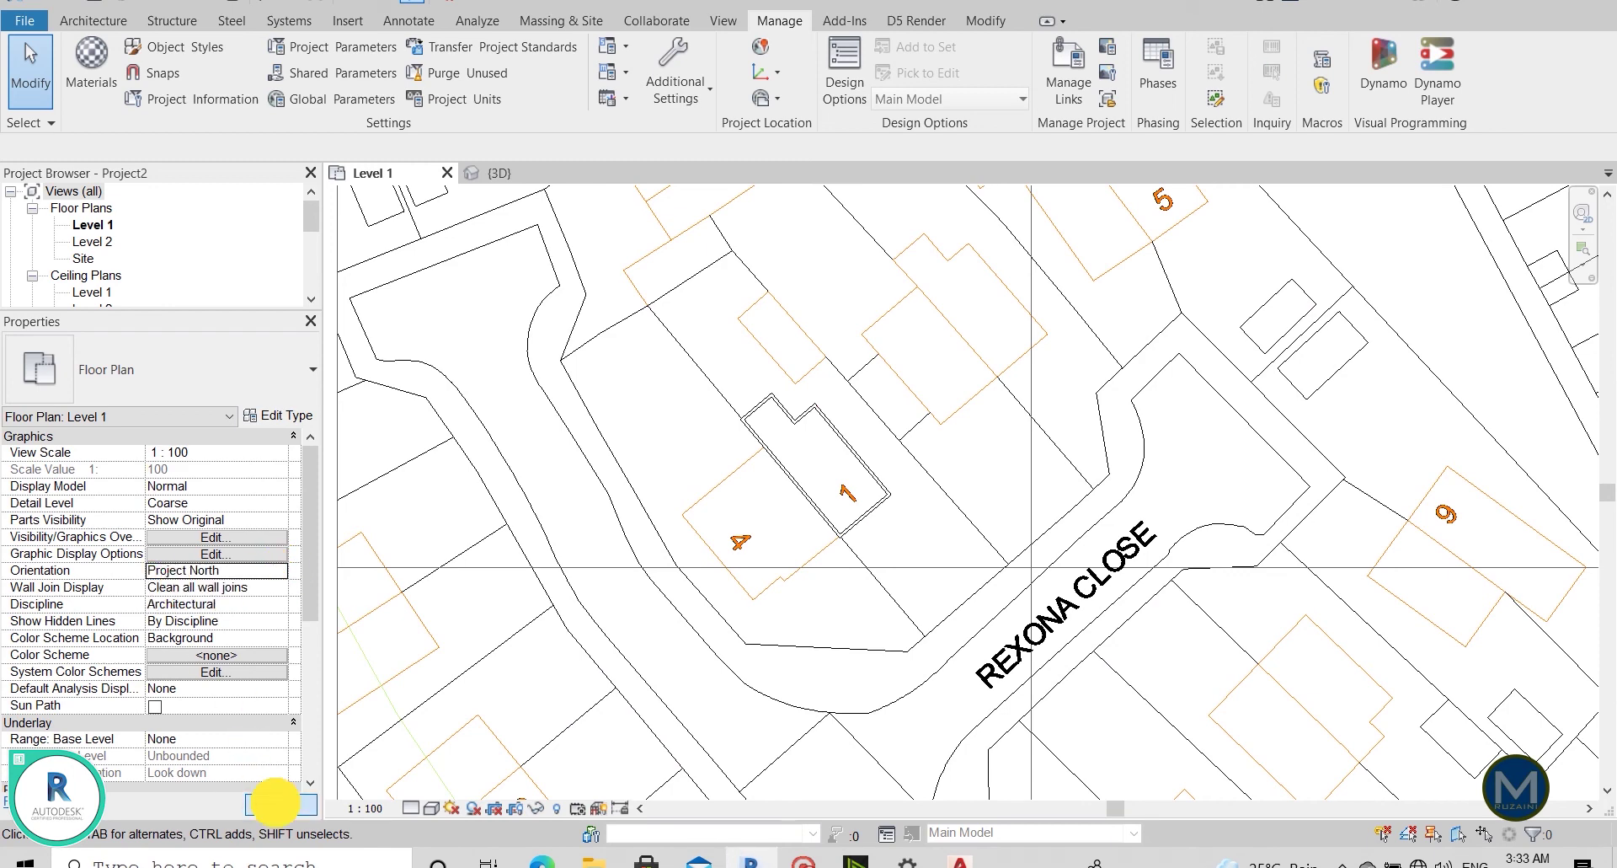
pyautogui.click(278, 804)
pyautogui.scroll(-5, 787, 530)
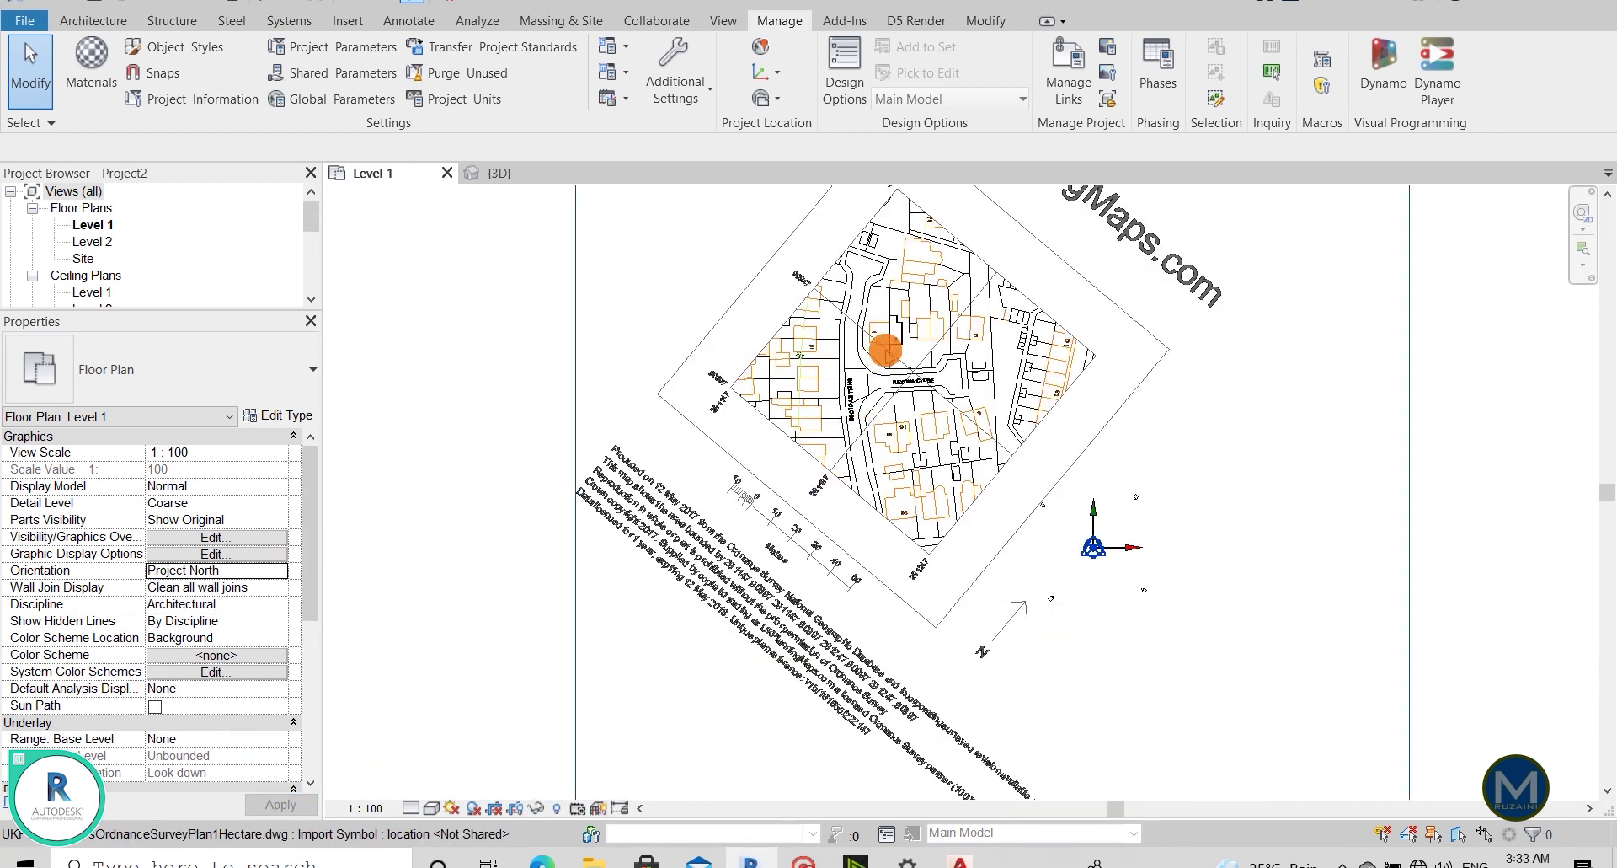
pyautogui.scroll(8, 886, 350)
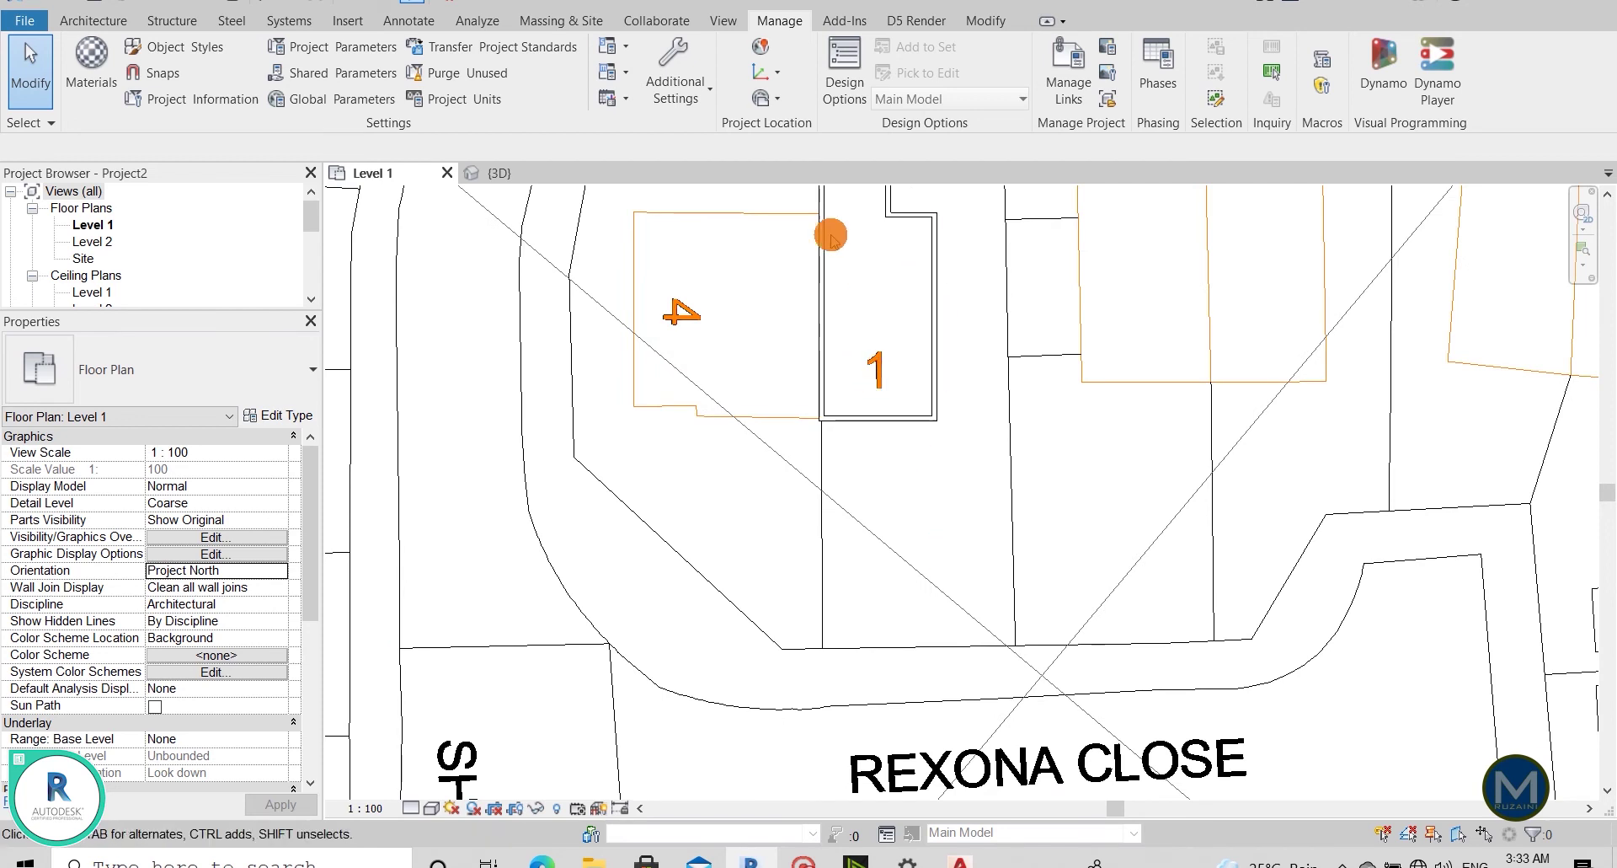
# Draw walls along plot 4's top and left edges, from its top-right corner.
pyautogui.press('w')
pyautogui.press('a')
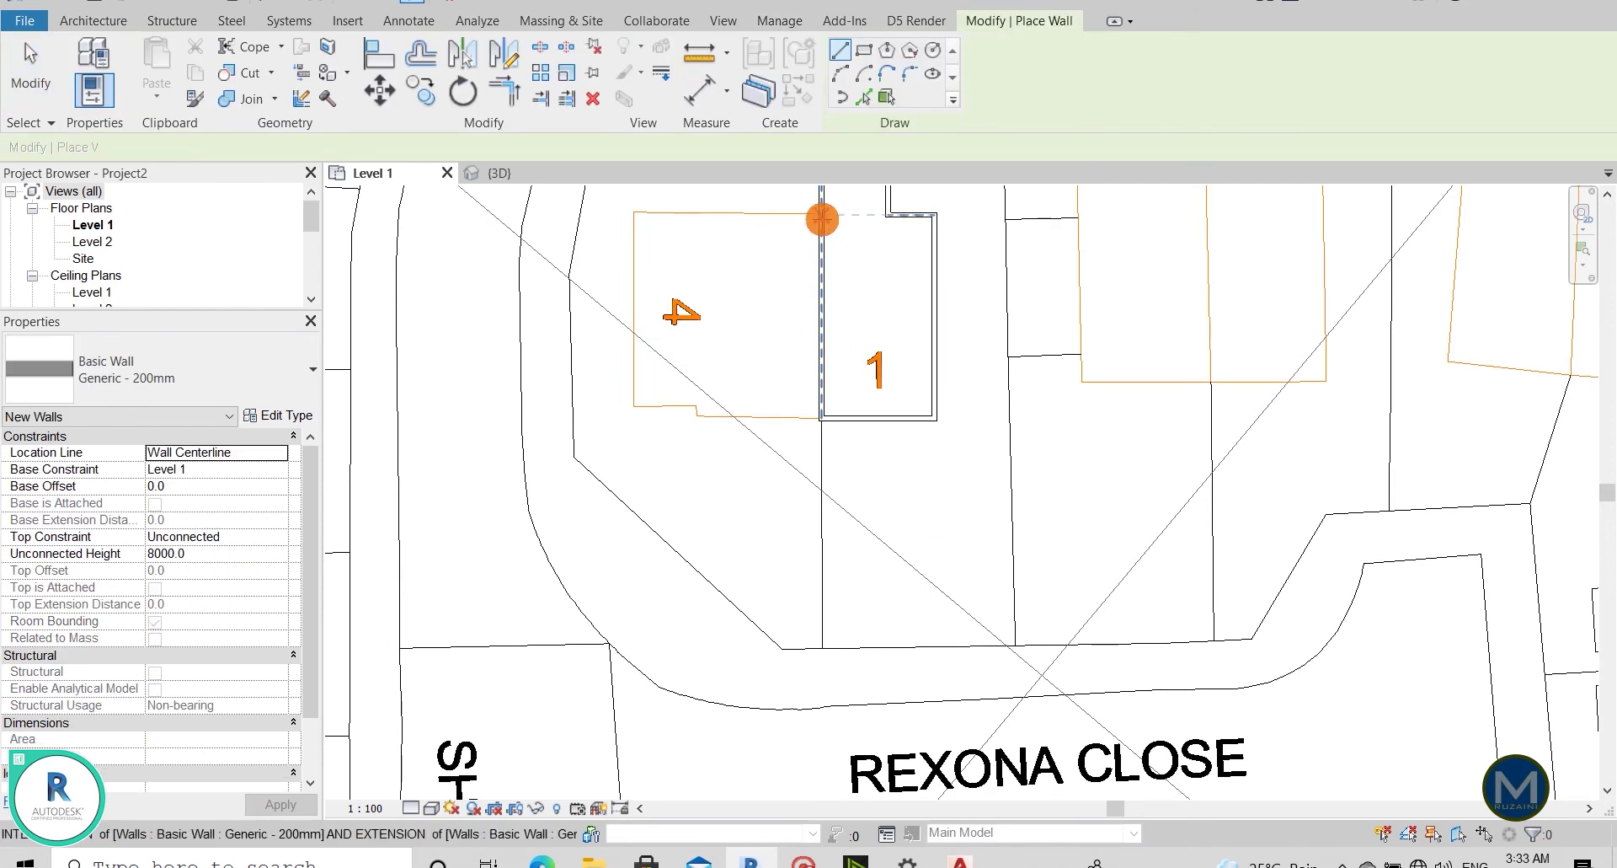
pyautogui.click(822, 218)
pyautogui.click(635, 212)
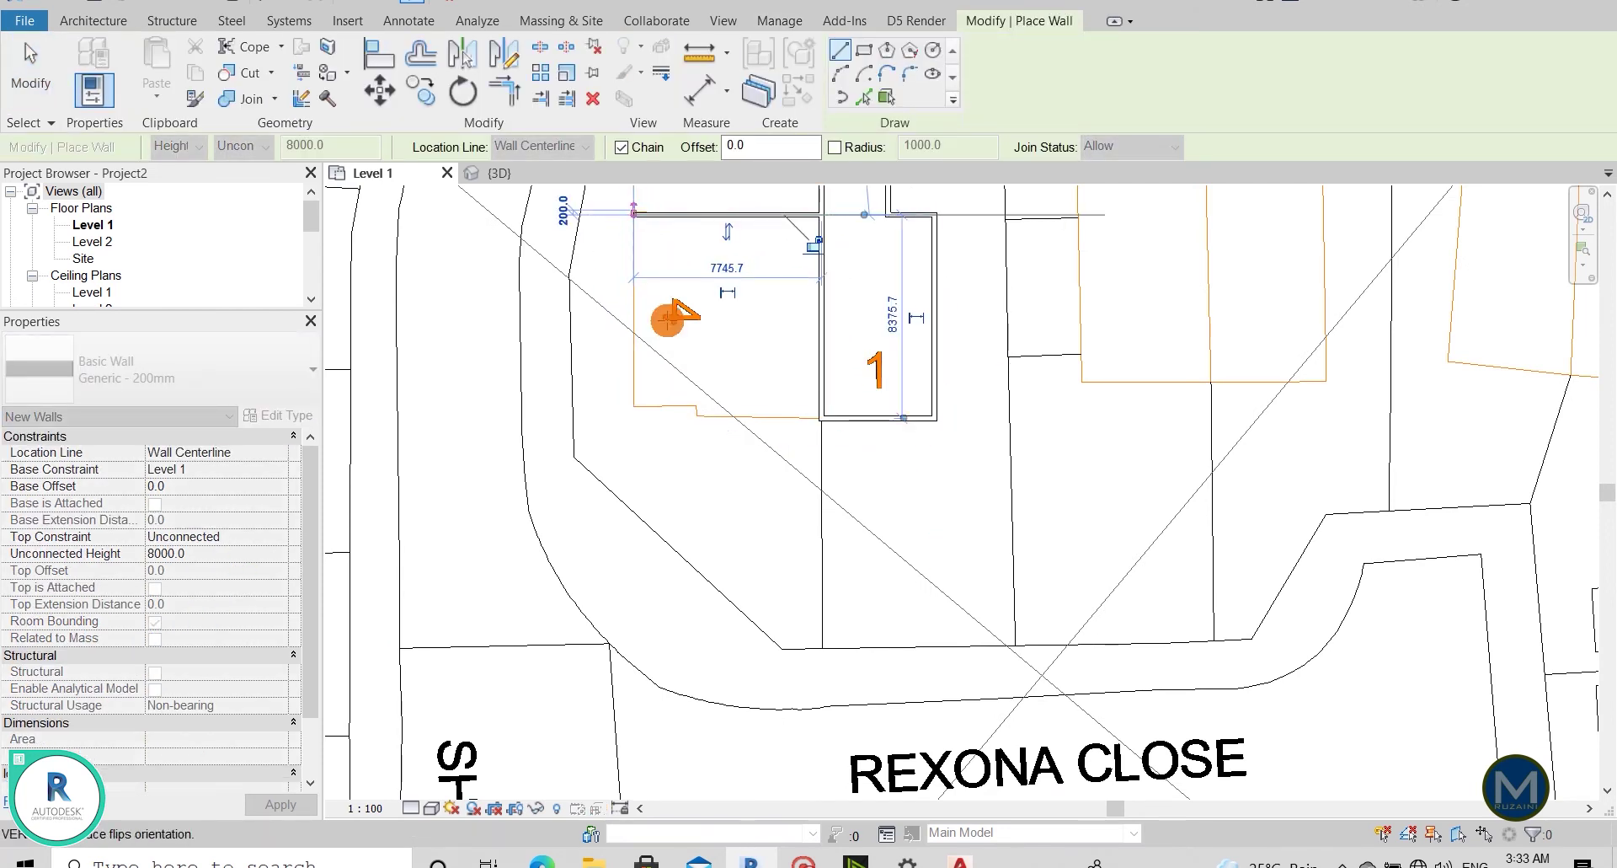
pyautogui.click(634, 417)
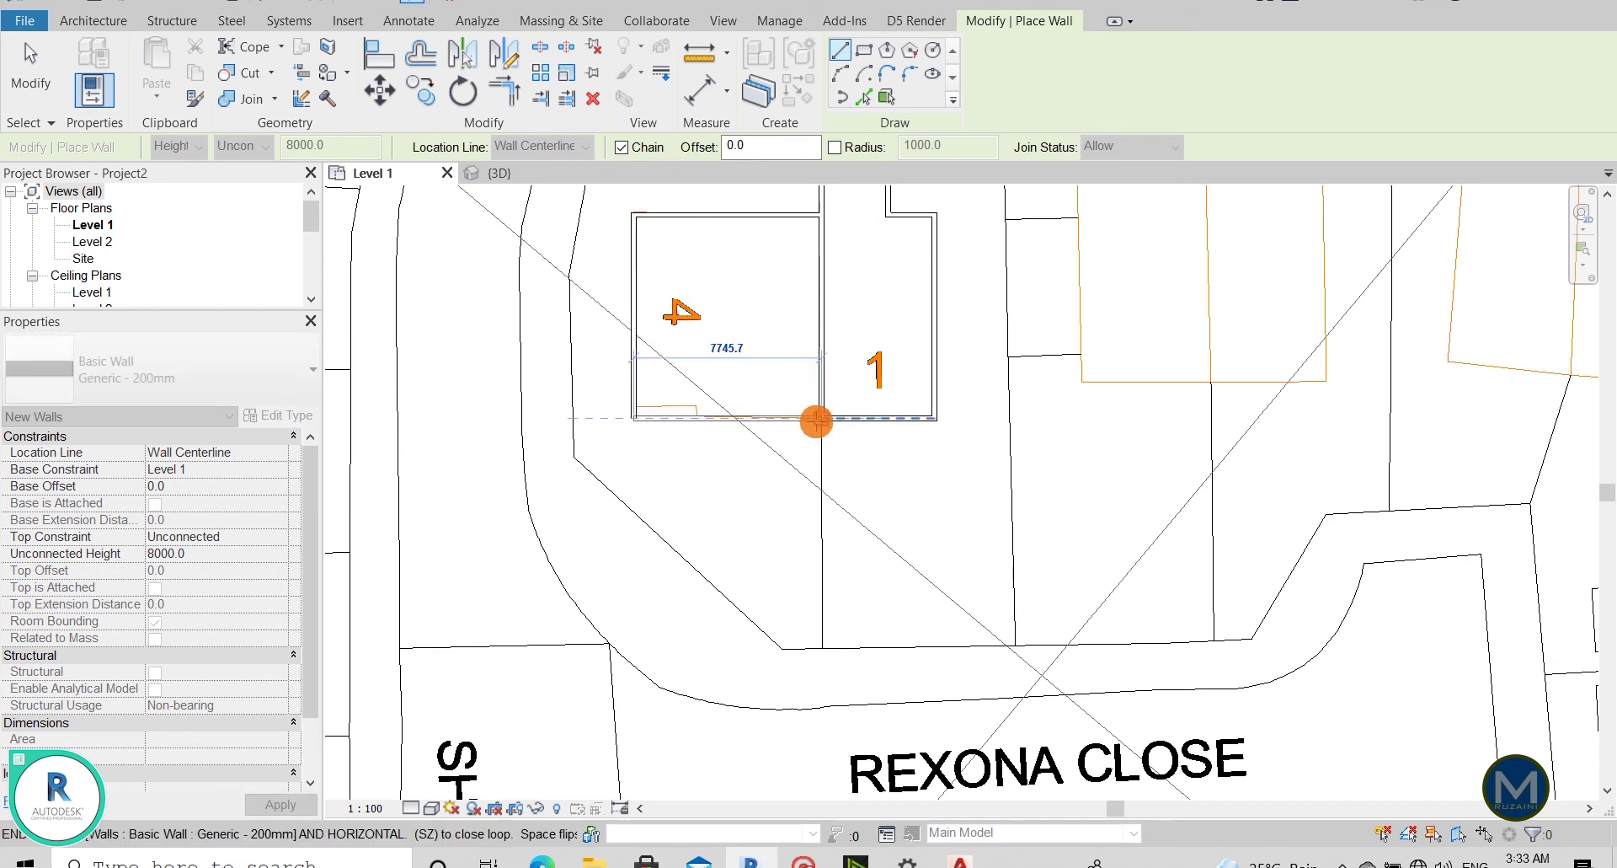
pyautogui.press('Escape')
pyautogui.press('Escape')
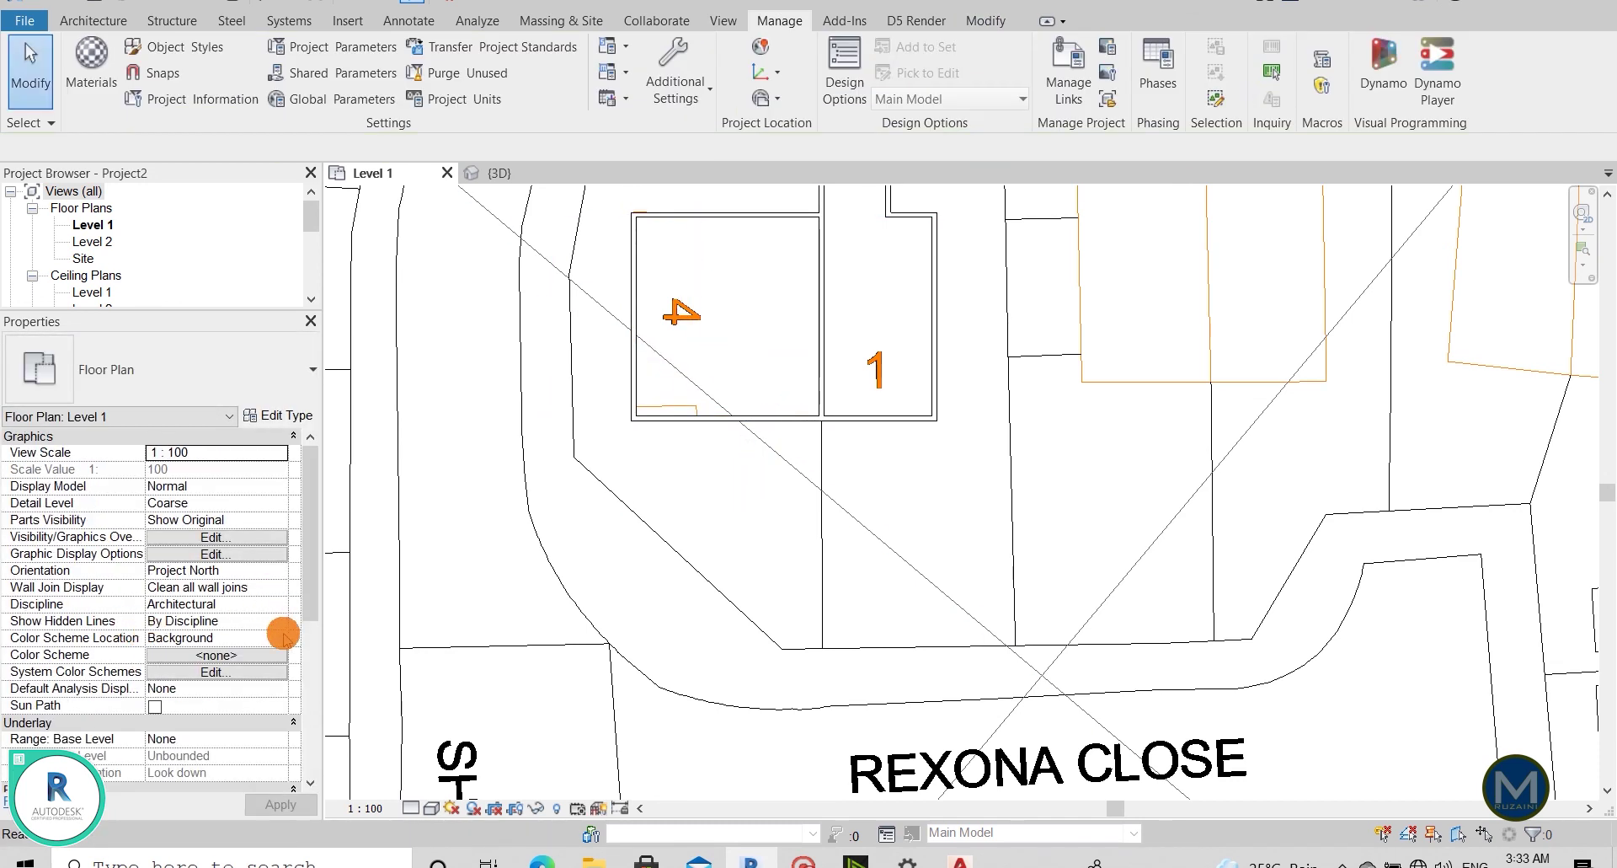
# Set the Level 1 plan orientation back to True North.
pyautogui.scroll(-2, 268, 649)
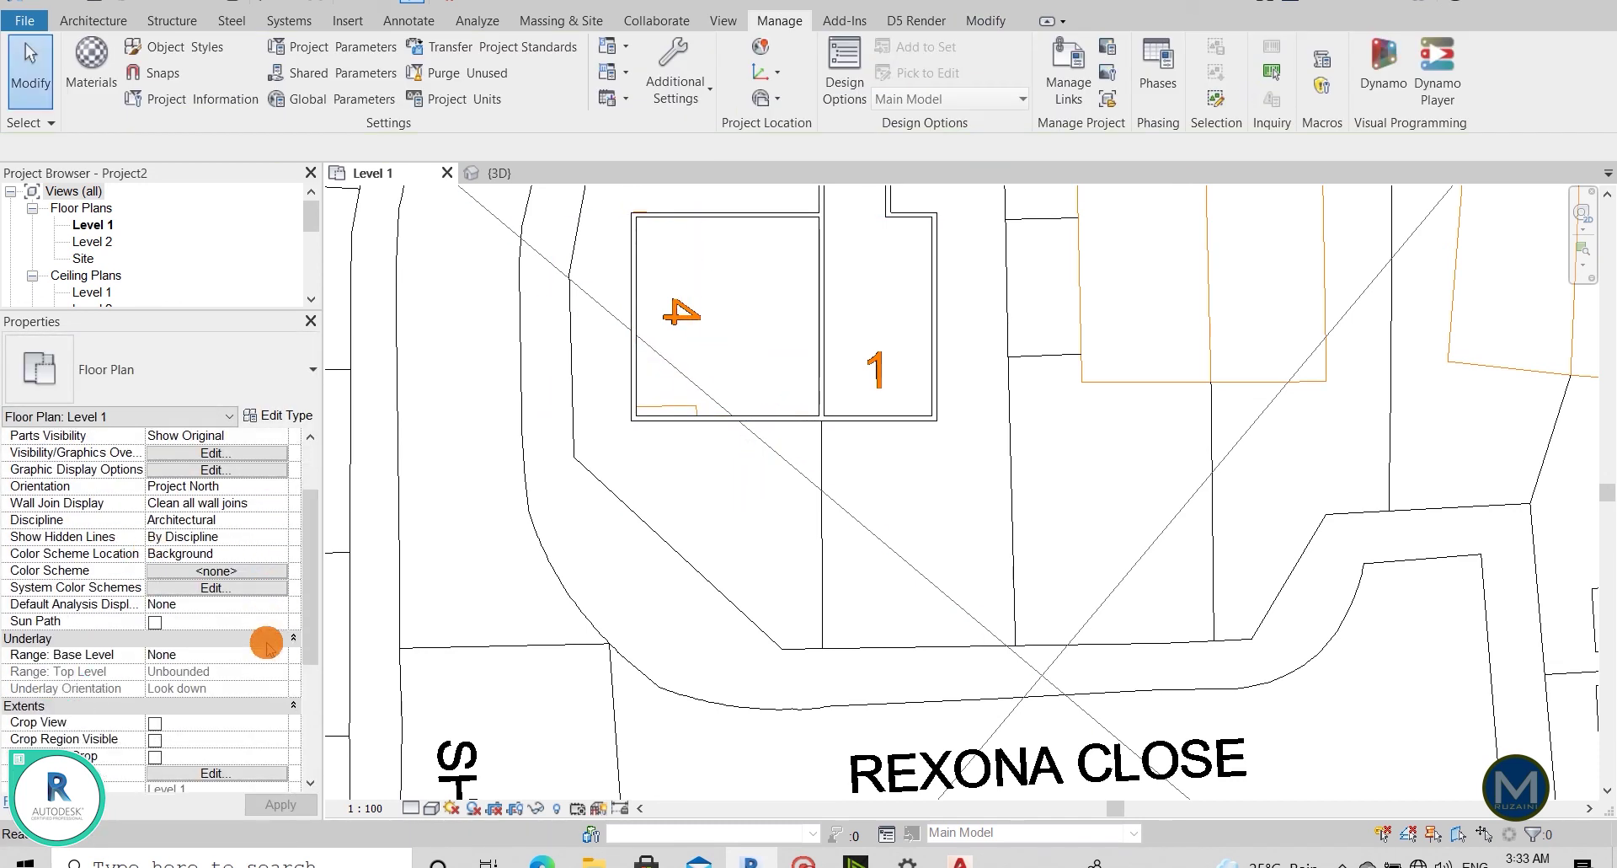
pyautogui.click(271, 486)
pyautogui.click(278, 487)
pyautogui.click(202, 518)
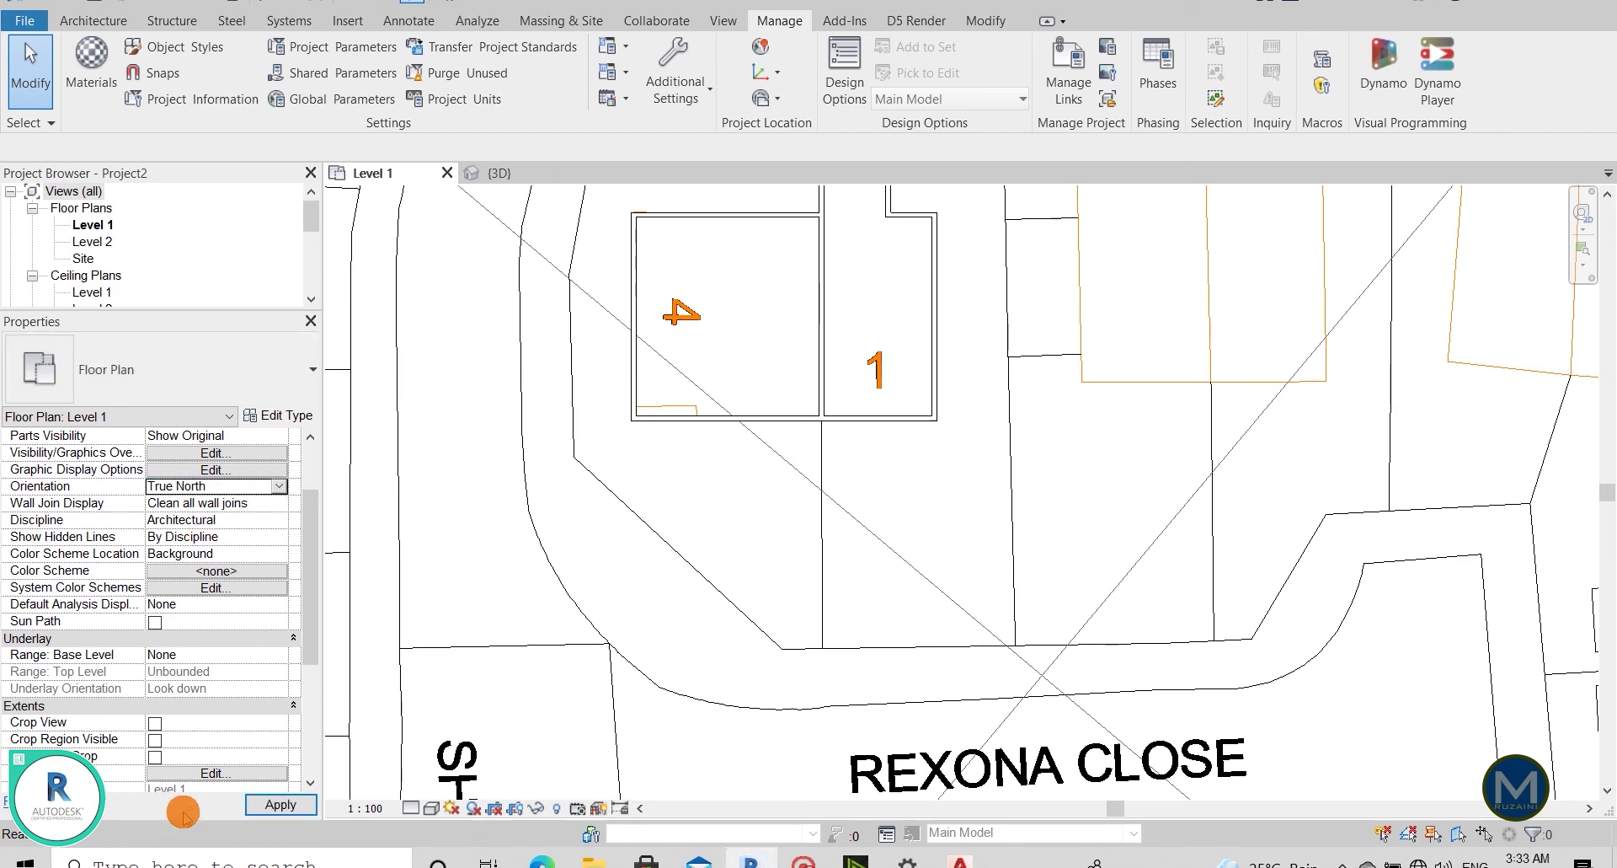
pyautogui.click(267, 805)
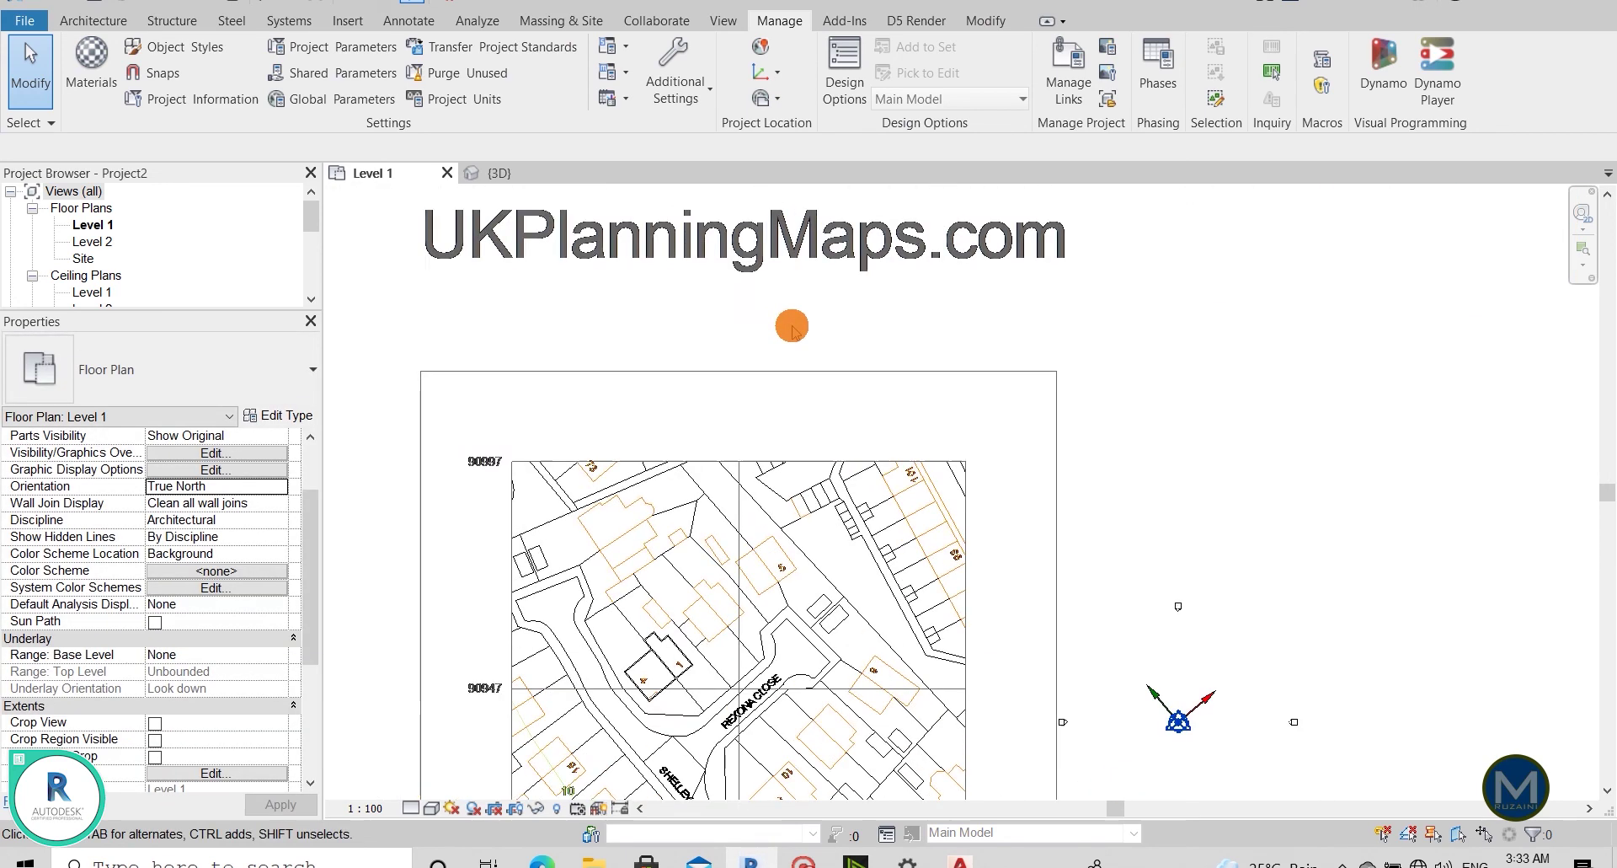
# Tile the plan and 3D windows side by side (WT) and zoom both to fit (ZA).
pyautogui.press('w')
pyautogui.press('t')
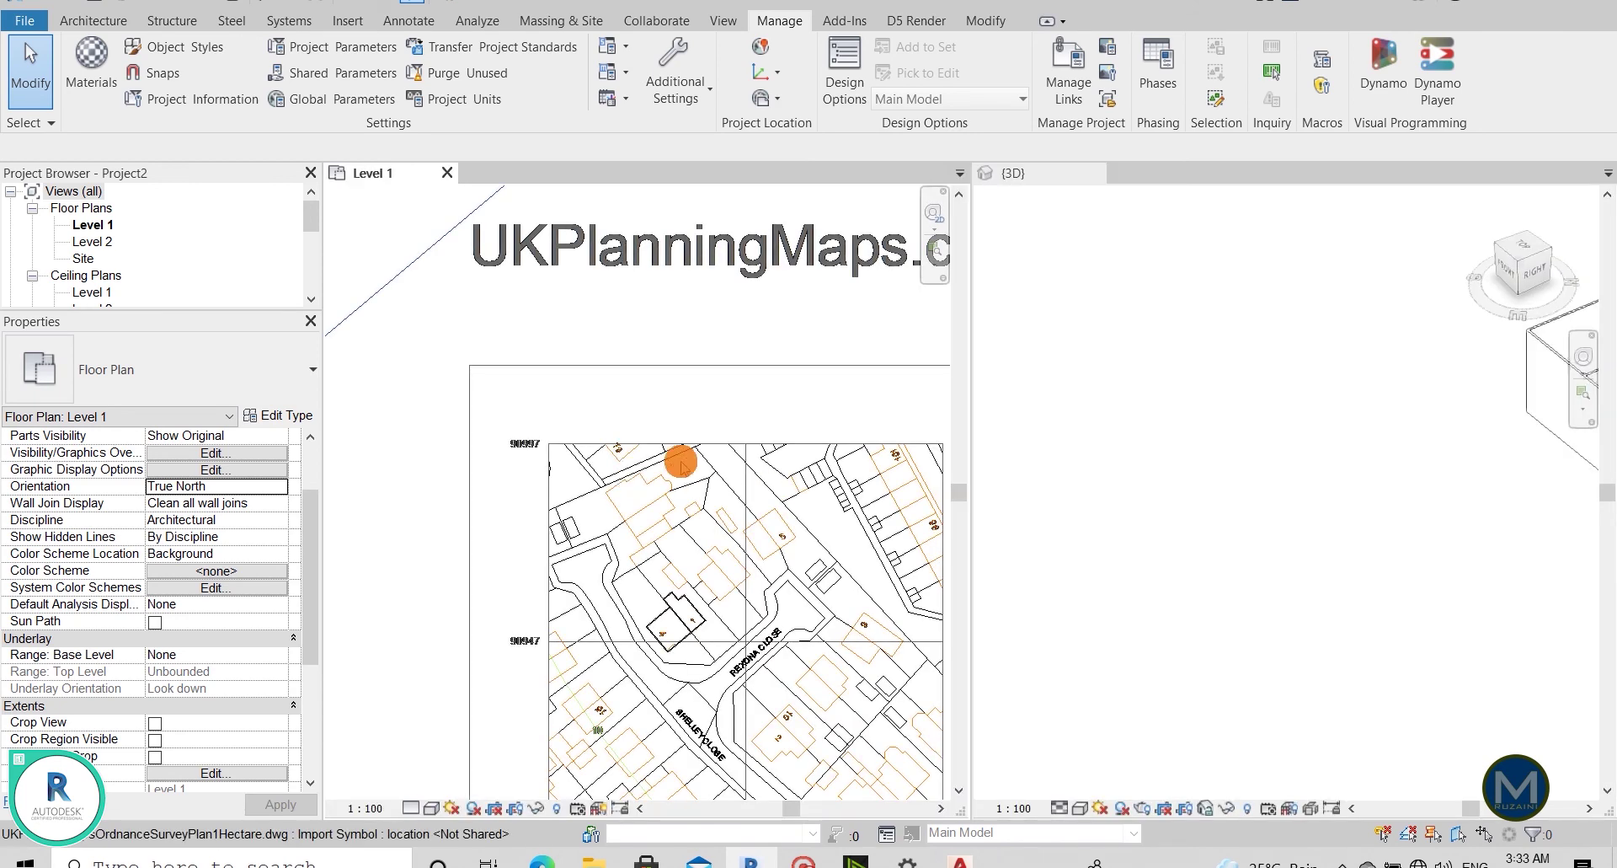
pyautogui.press('z')
pyautogui.press('a')
pyautogui.scroll(1, 1513, 346)
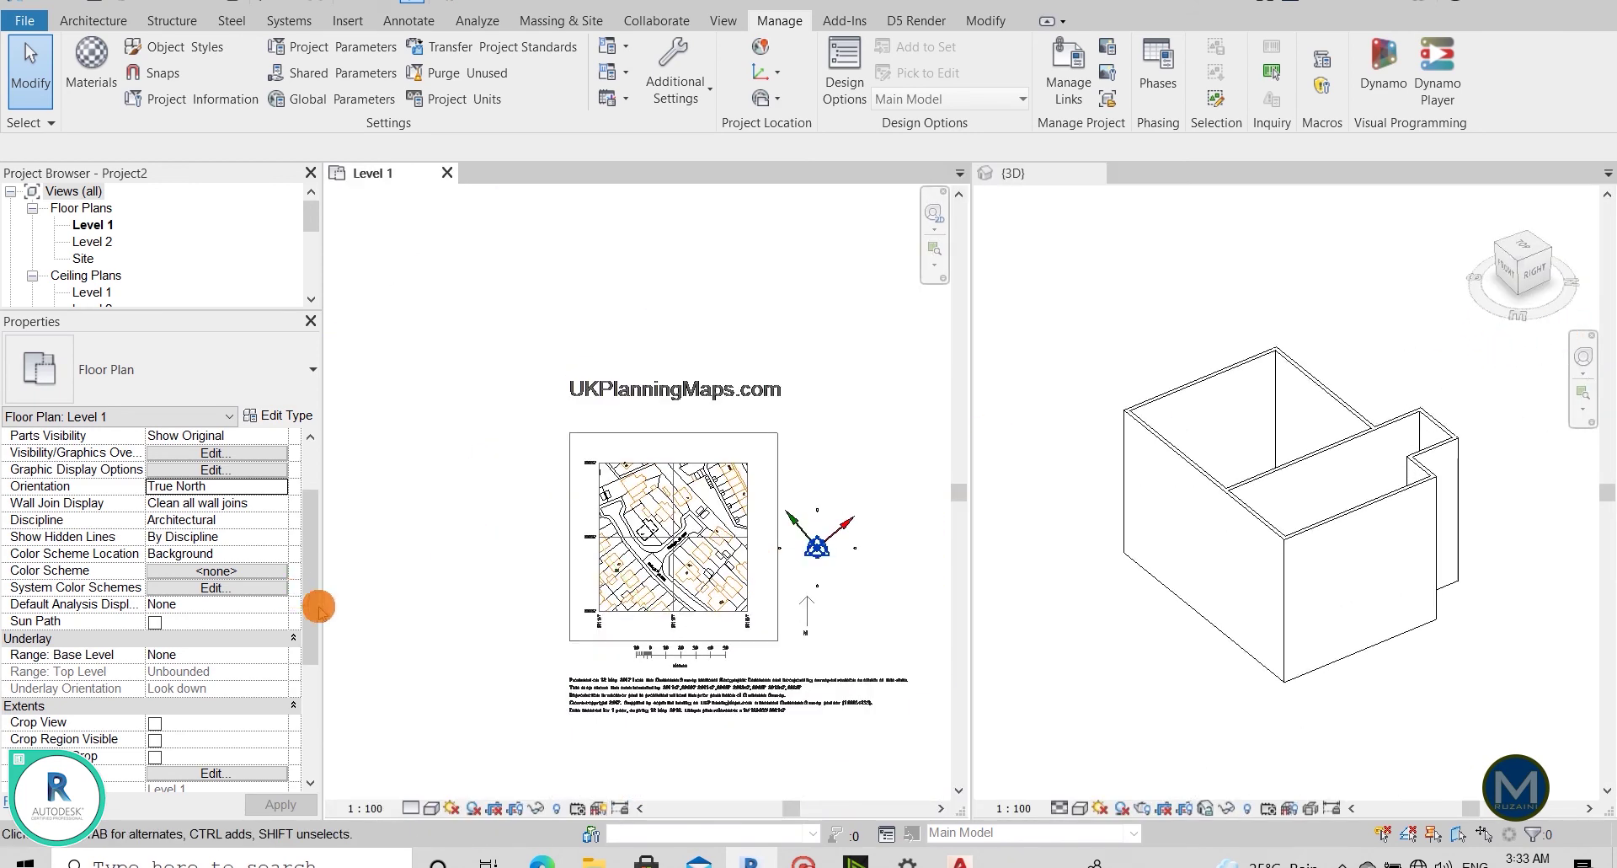
pyautogui.scroll(3, 455, 573)
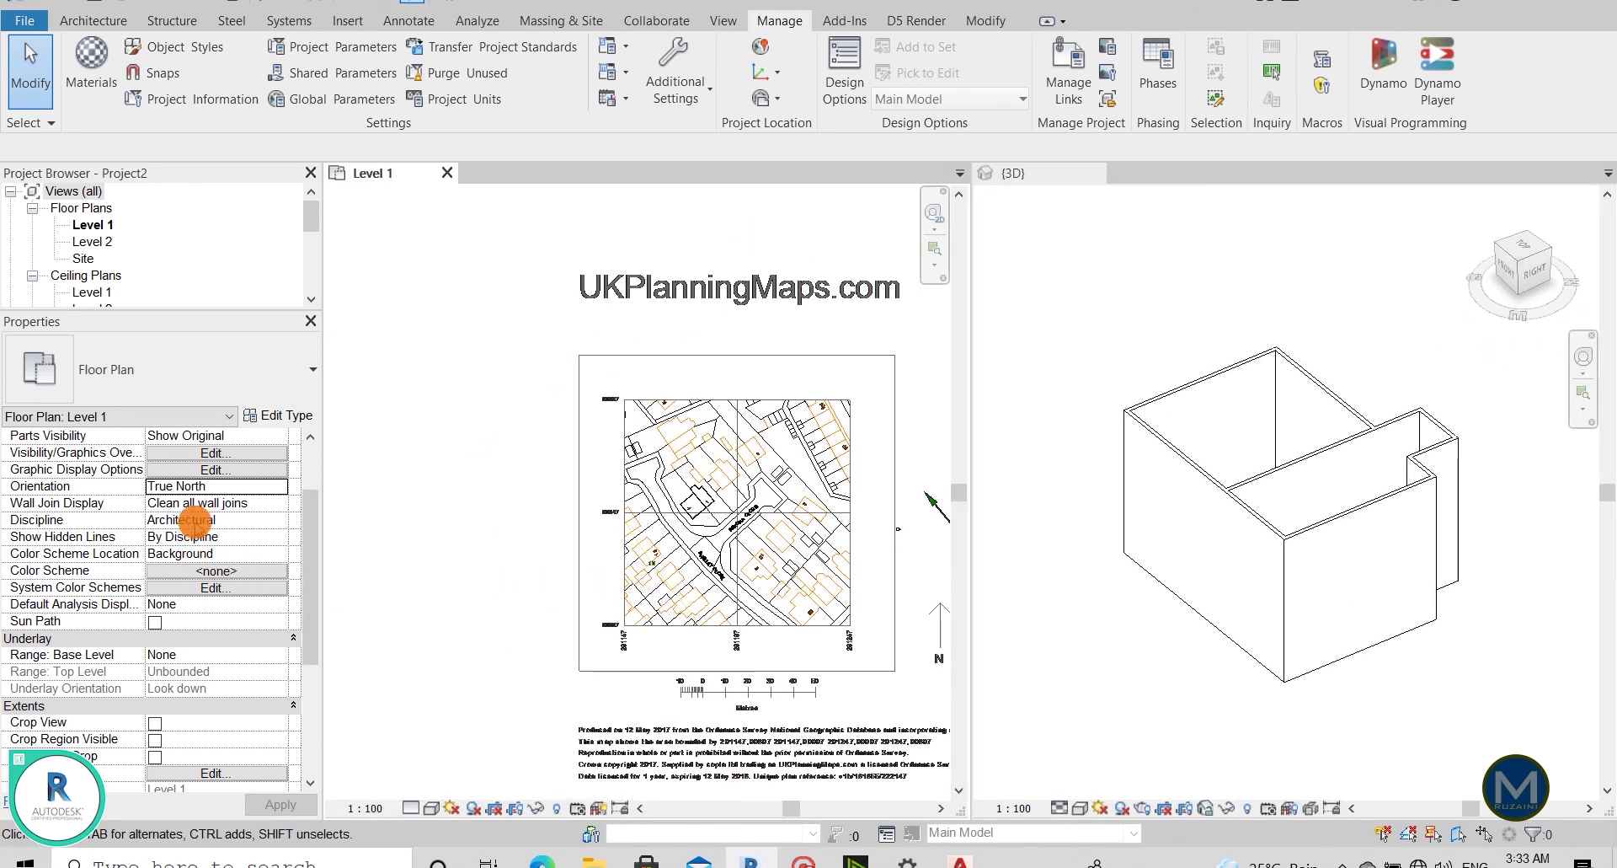
# Set the Level 1 plan orientation to Project North, then make the 3D view active.
pyautogui.click(280, 485)
pyautogui.click(213, 502)
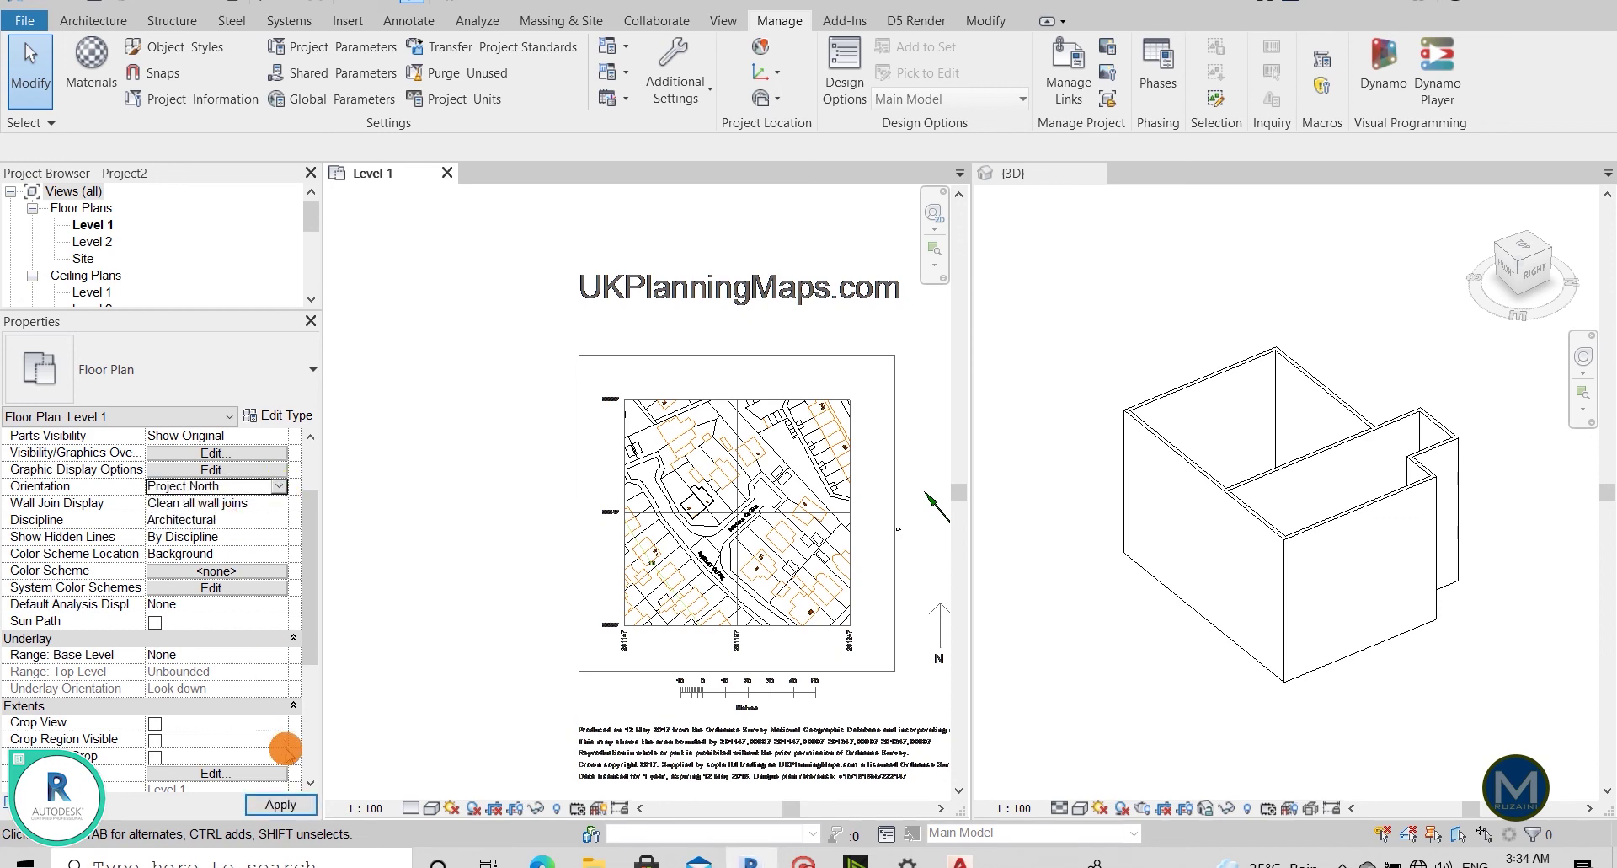
pyautogui.click(281, 804)
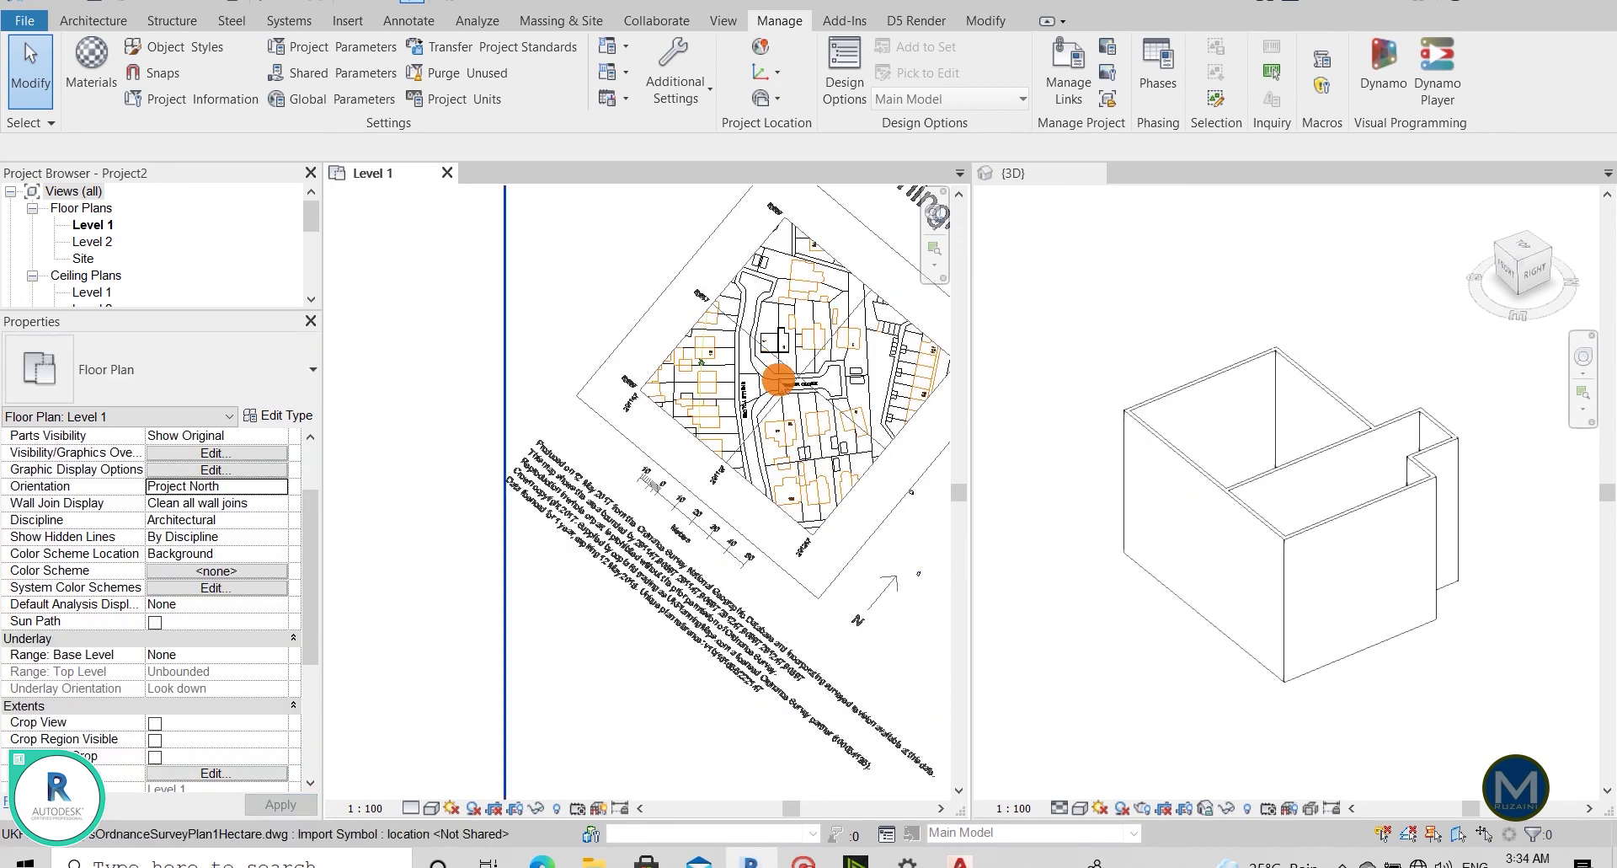
pyautogui.scroll(5, 779, 330)
pyautogui.scroll(3, 855, 308)
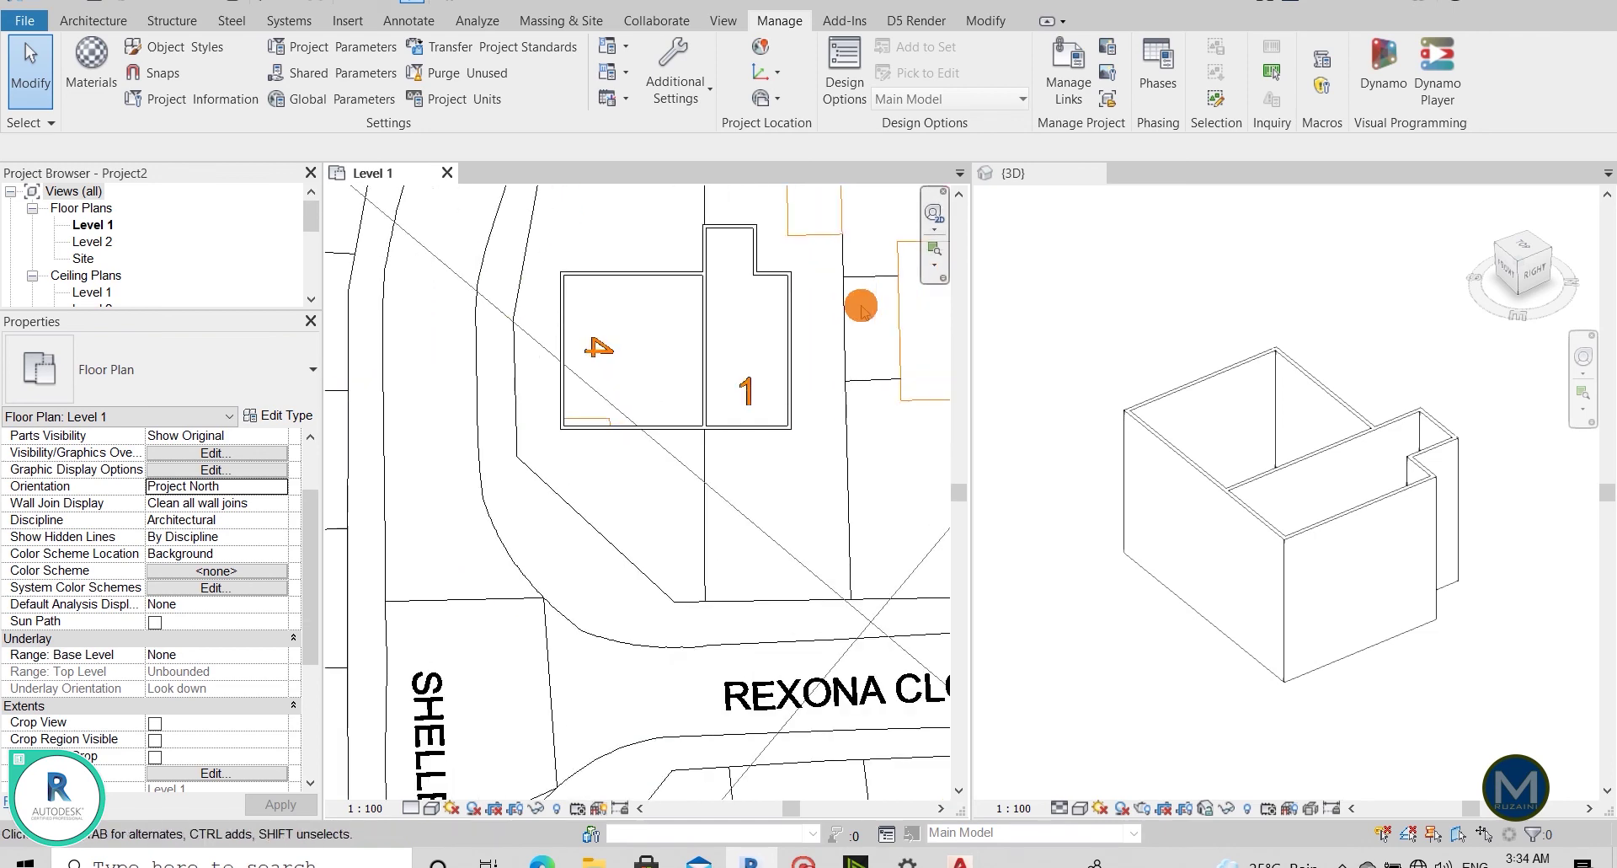
pyautogui.scroll(-3, 1163, 478)
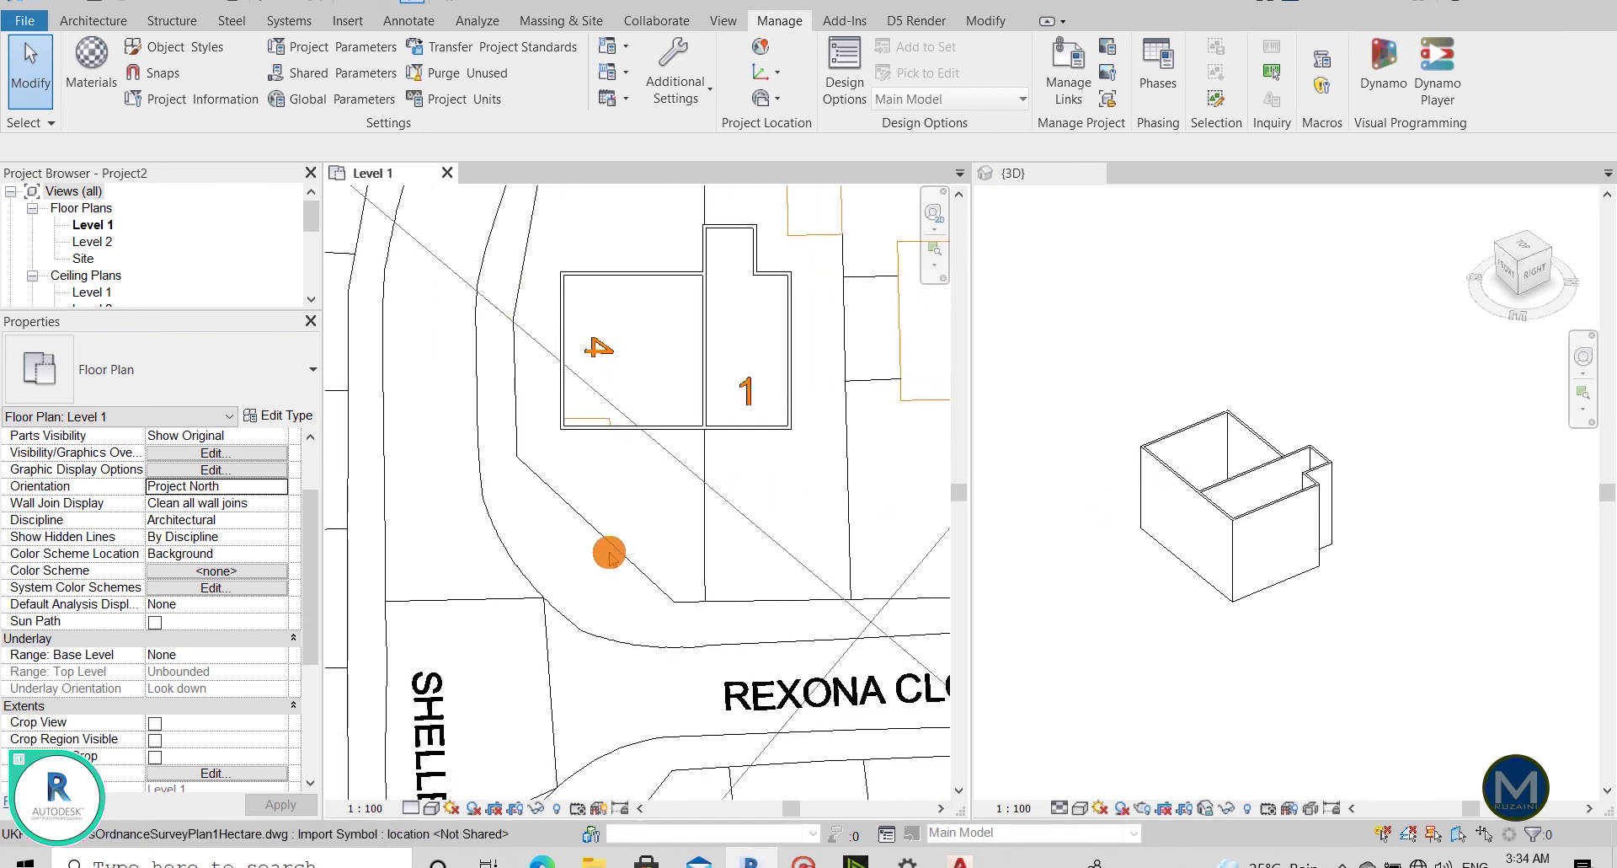
pyautogui.scroll(-4, 608, 554)
pyautogui.scroll(-4, 684, 605)
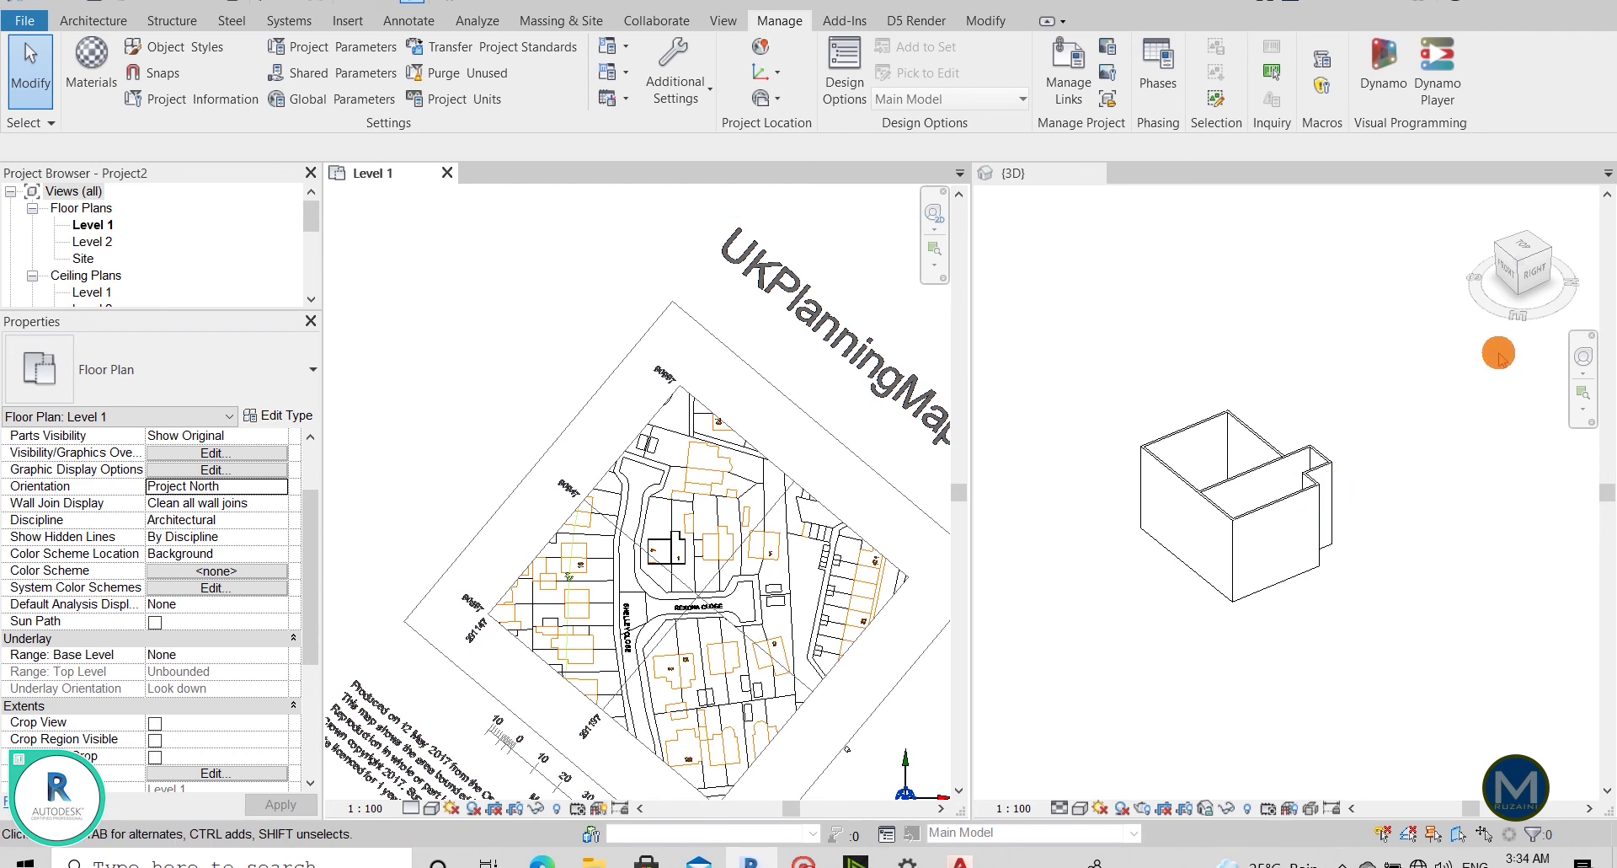
pyautogui.click(1530, 274)
# Orbit the 3D view to an angled top-right look at both houses' walls.
pyautogui.keyDown('shift'); pyautogui.moveTo(1487, 386); pyautogui.dragTo(1258, 440, button='middle'); pyautogui.keyUp('shift')
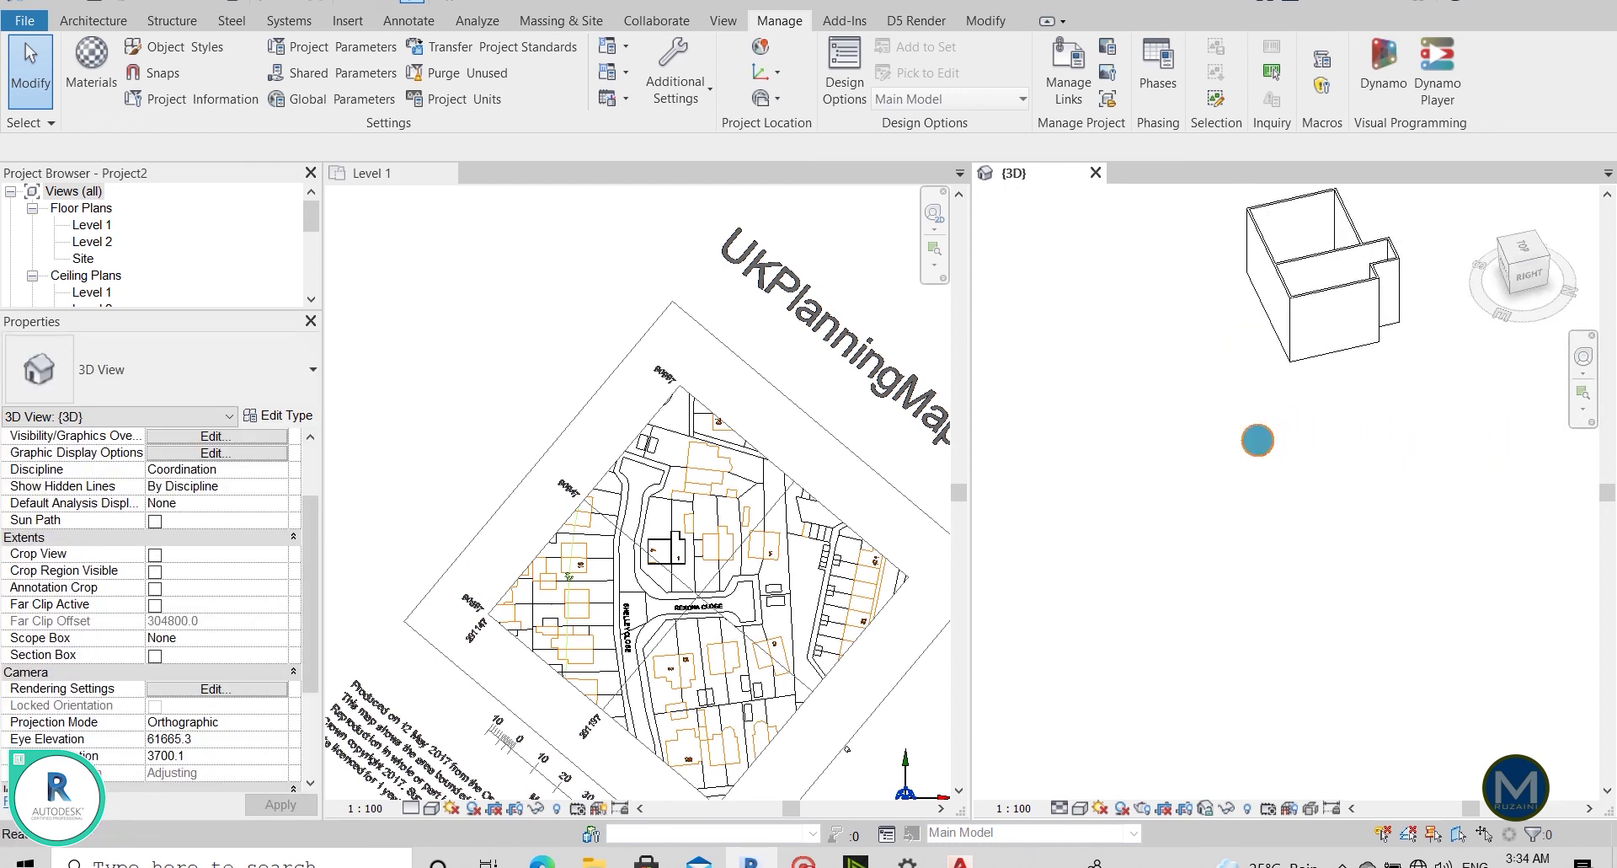
pyautogui.scroll(-1, 504, 432)
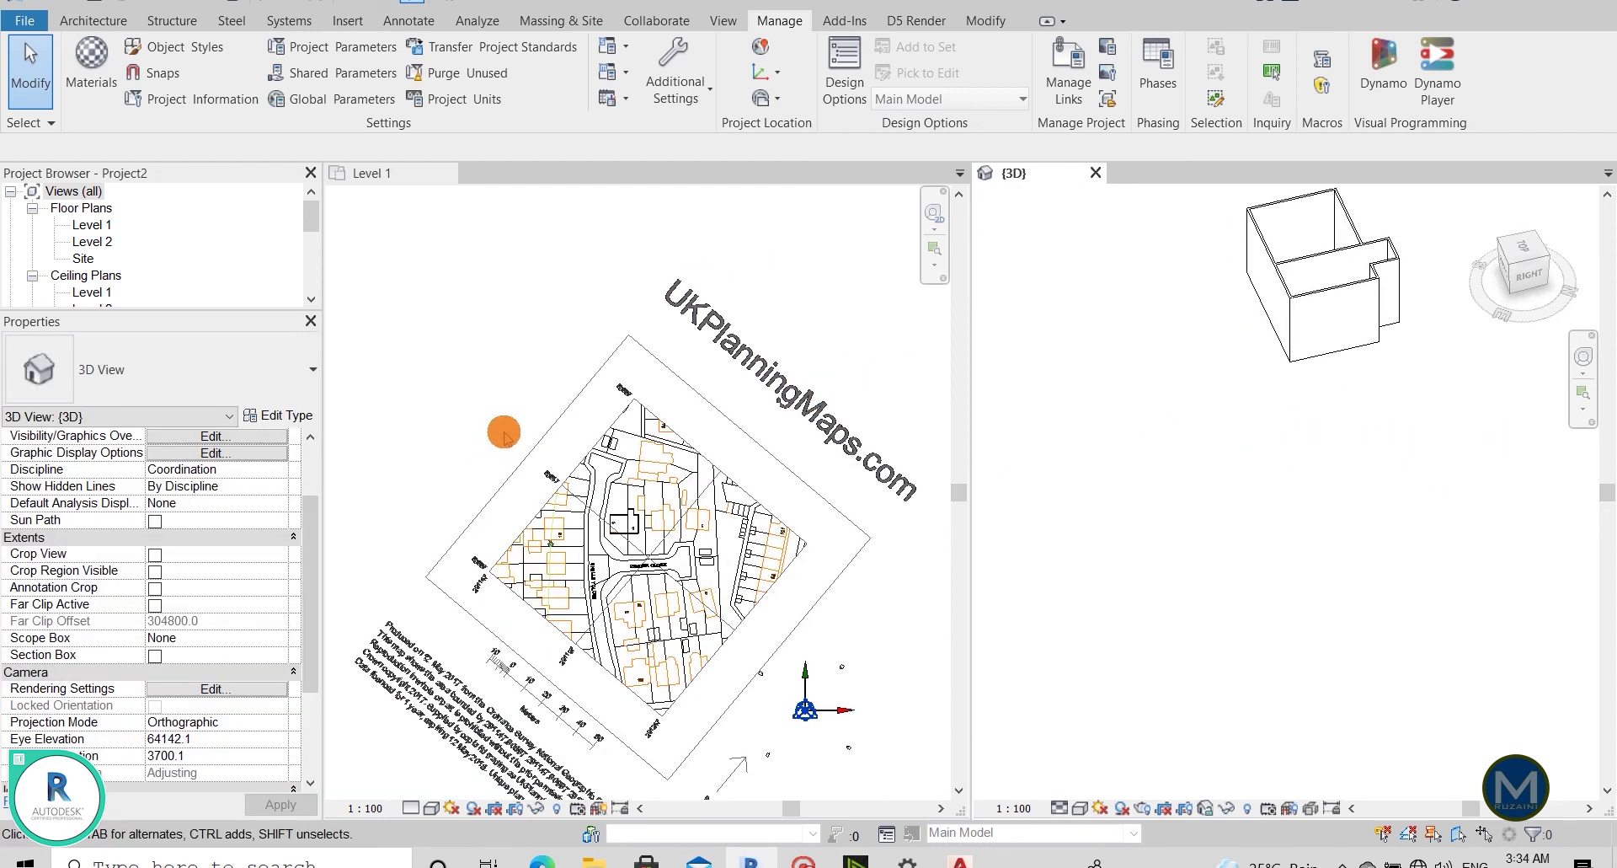